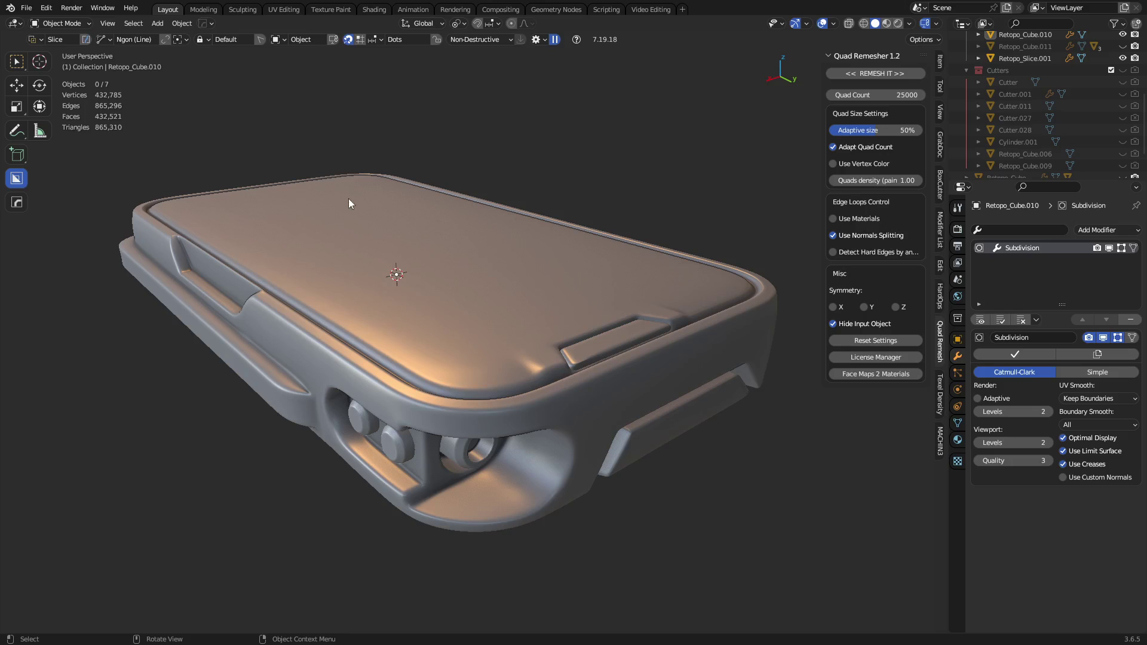
Open the QuadRemesher.blend file from the Desktop folder
{"action": "left_click", "coordinate": [26, 7]}
{"action": "mouse_move", "coordinate": [52, 29]}
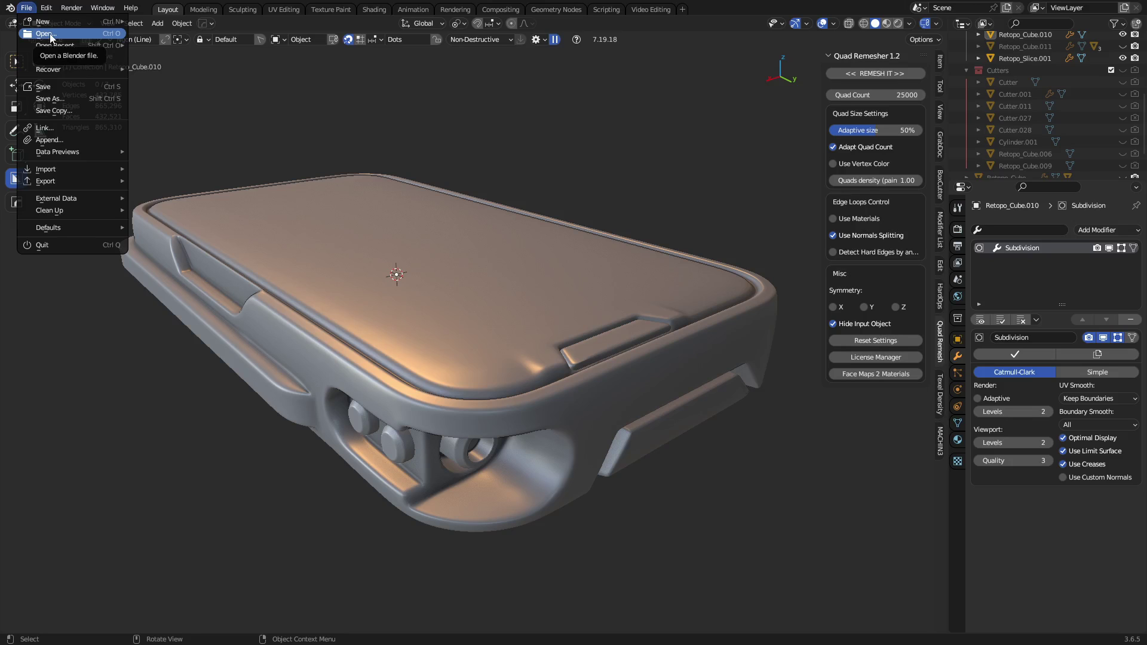
{"action": "left_click", "coordinate": [48, 34]}
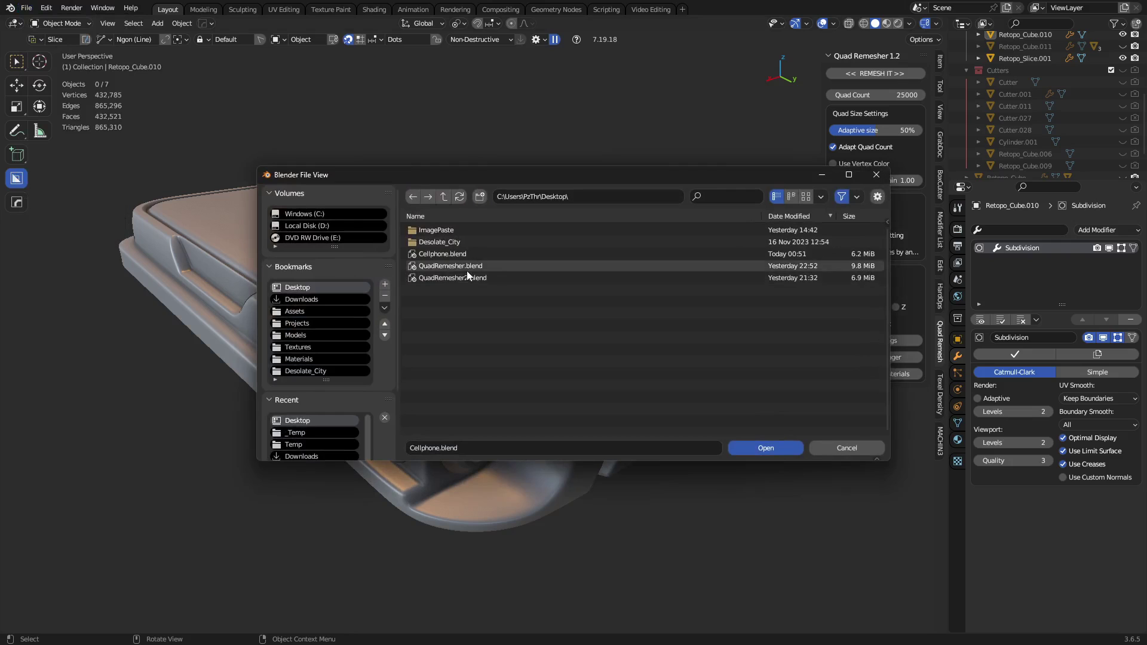
{"action": "double_click", "coordinate": [476, 268]}
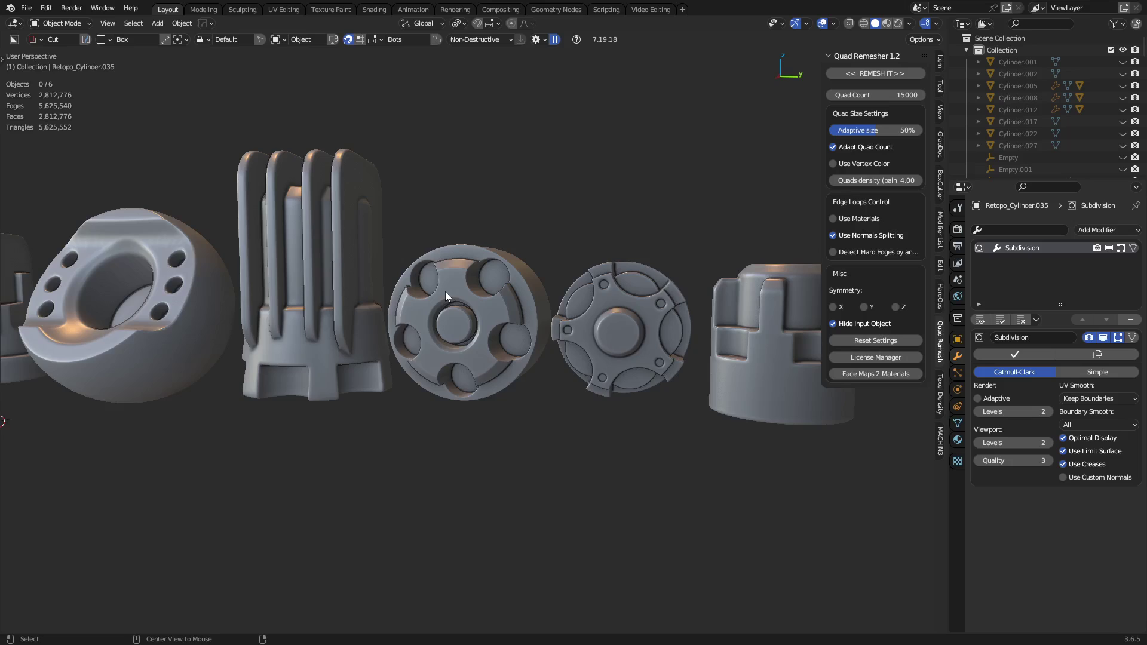
Examine the wireframe topology of the remeshed example models and look closely at the tall finned cylinder
{"action": "middle_click_drag", "start_coordinate": [446, 291], "coordinate": [392, 317]}
{"action": "left_click", "coordinate": [651, 380]}
{"action": "left_click", "coordinate": [775, 395]}
{"action": "left_click", "coordinate": [543, 368]}
{"action": "key", "text": "shift+z"}
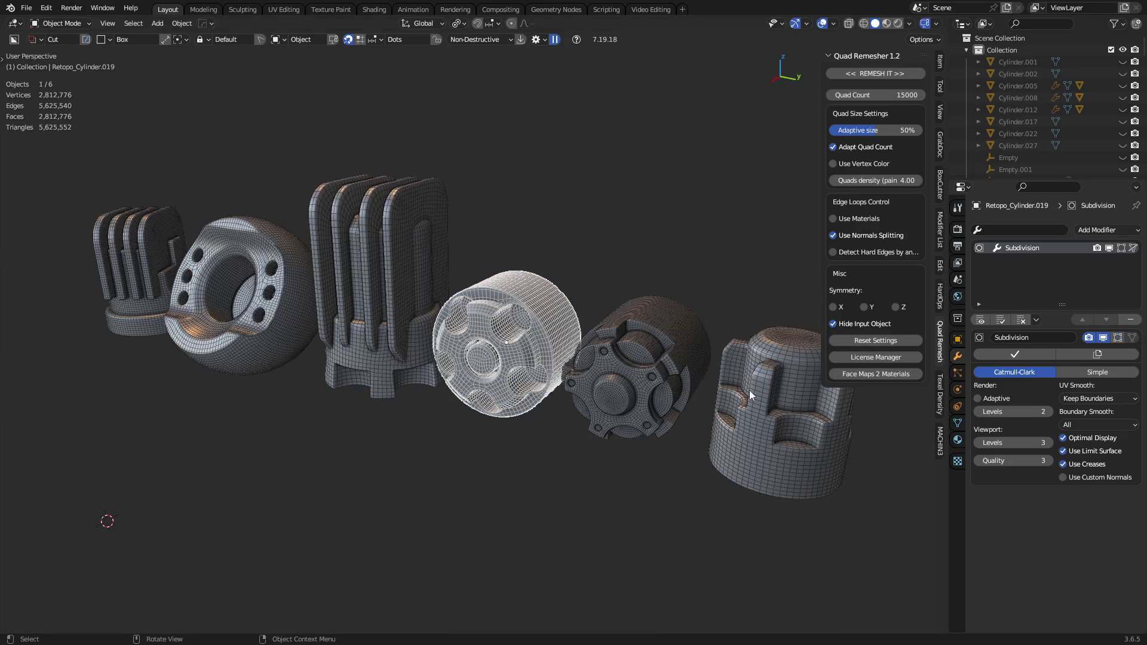
{"action": "key", "text": "shift+z"}
{"action": "left_click", "coordinate": [375, 275]}
{"action": "key", "text": "KP_Decimal"}
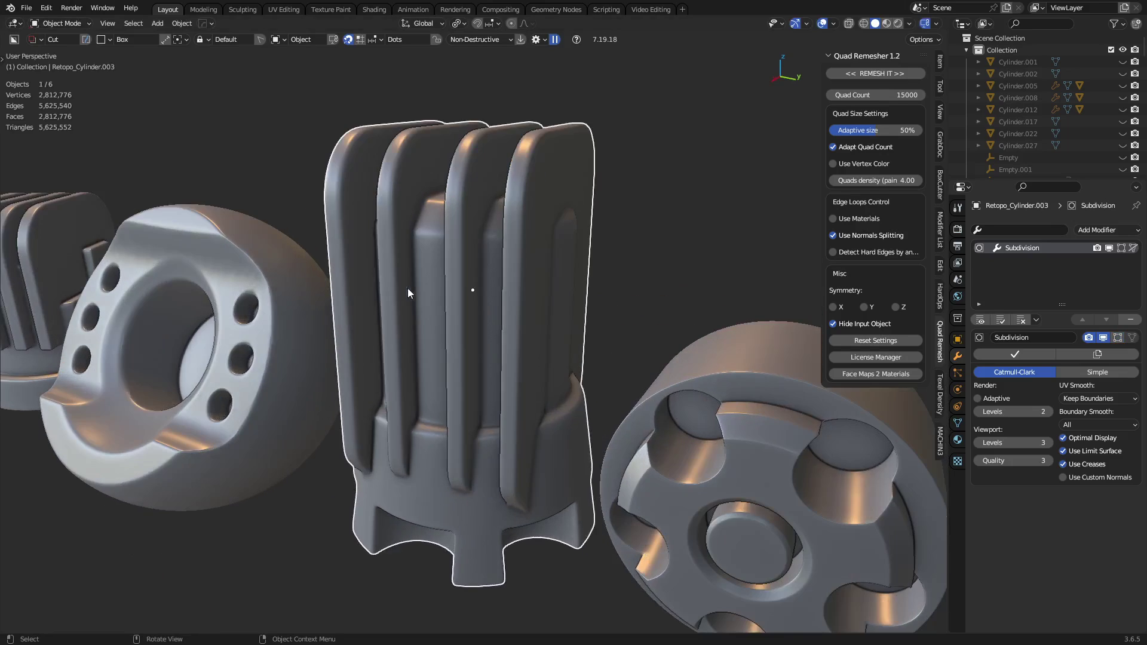
{"action": "middle_click_drag", "start_coordinate": [424, 303], "coordinate": [518, 319]}
{"action": "scroll", "coordinate": [519, 319], "scroll_direction": "down", "scroll_amount": 5}
Add a cylinder with 128 vertices in the empty space in front of the example models
{"action": "left_click", "coordinate": [448, 463]}
{"action": "scroll", "coordinate": [449, 472], "scroll_direction": "down", "scroll_amount": 2}
{"action": "middle_click_drag", "start_coordinate": [451, 481], "coordinate": [435, 361], "text": "shift"}
{"action": "key", "text": "shift+a"}
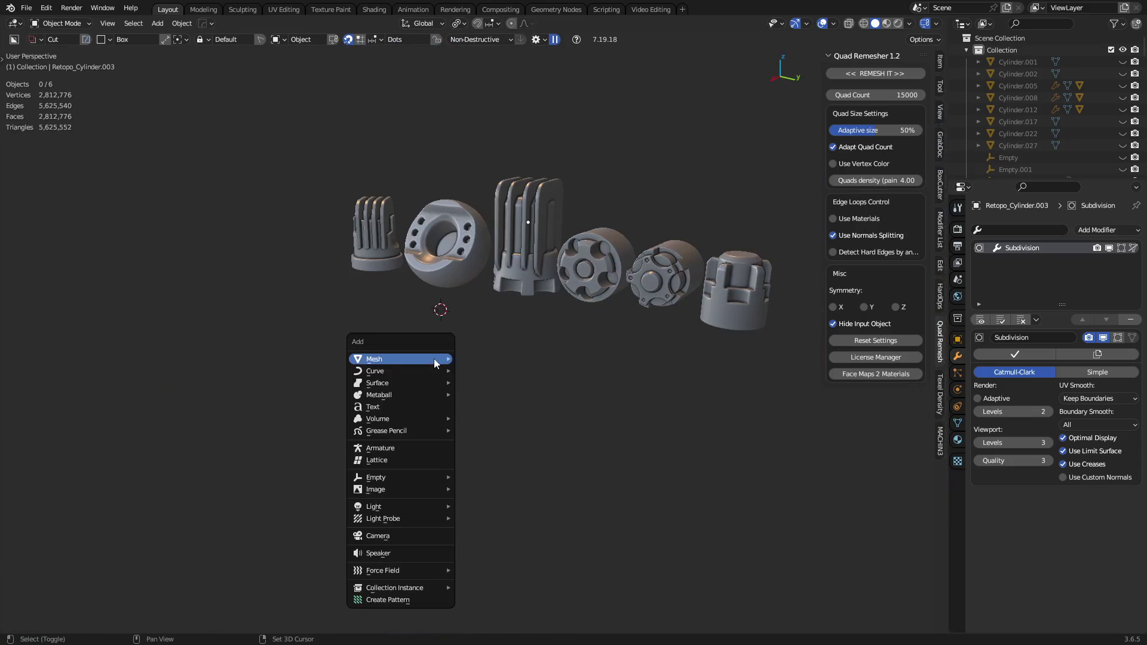
{"action": "mouse_move", "coordinate": [434, 359]}
{"action": "left_click", "coordinate": [503, 125]}
{"action": "key", "text": "grave"}
{"action": "left_click", "coordinate": [606, 328]}
{"action": "scroll", "coordinate": [524, 297], "scroll_direction": "down", "scroll_amount": 3}
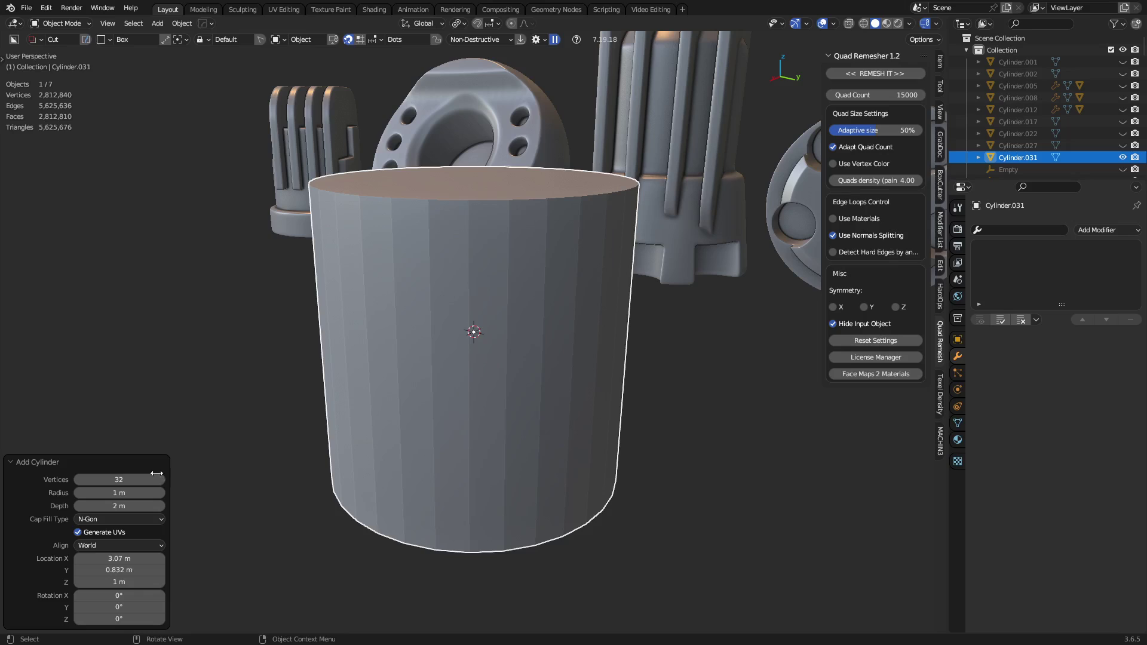
{"action": "left_click", "coordinate": [141, 483]}
{"action": "type", "text": "128"}
{"action": "key", "text": "Return"}
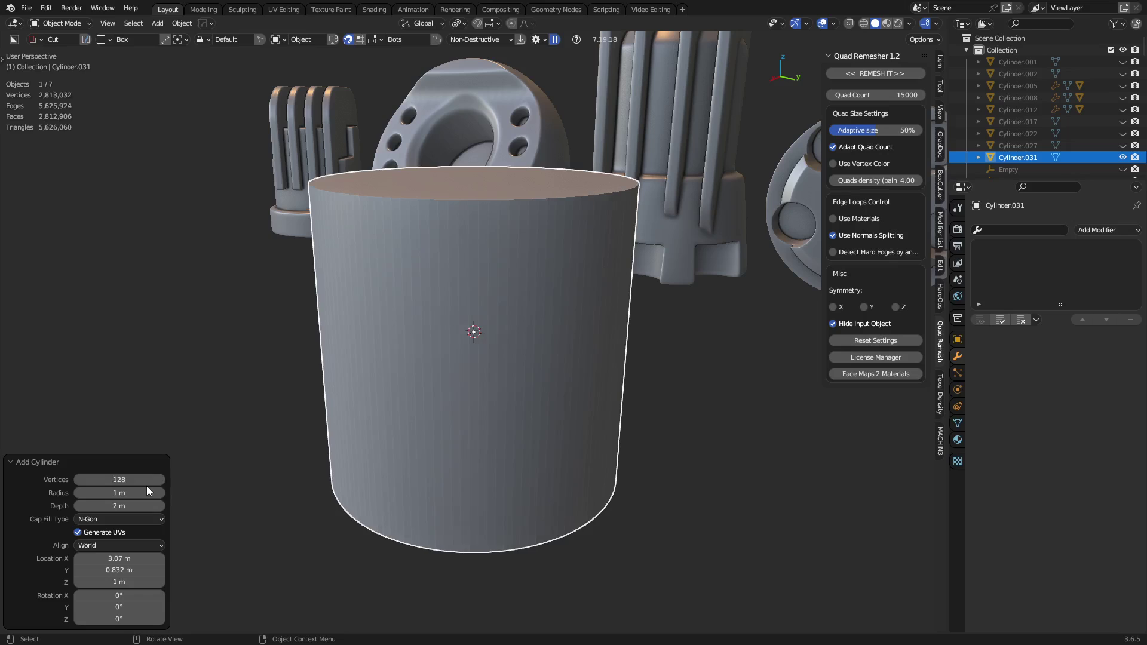
Shade the cylinder smooth with Auto Smooth at an angle of 30°
{"action": "right_click", "coordinate": [568, 318]}
{"action": "left_click", "coordinate": [562, 325]}
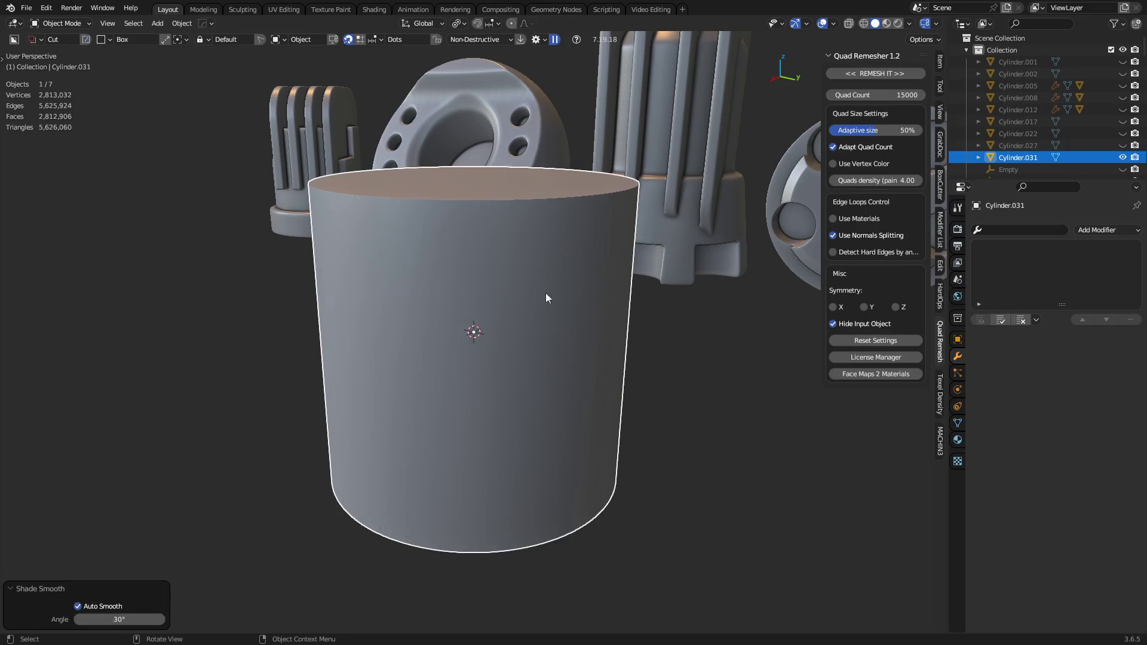
{"action": "middle_click_drag", "start_coordinate": [516, 230], "coordinate": [477, 338]}
{"action": "scroll", "coordinate": [477, 339], "scroll_direction": "up", "scroll_amount": 2}
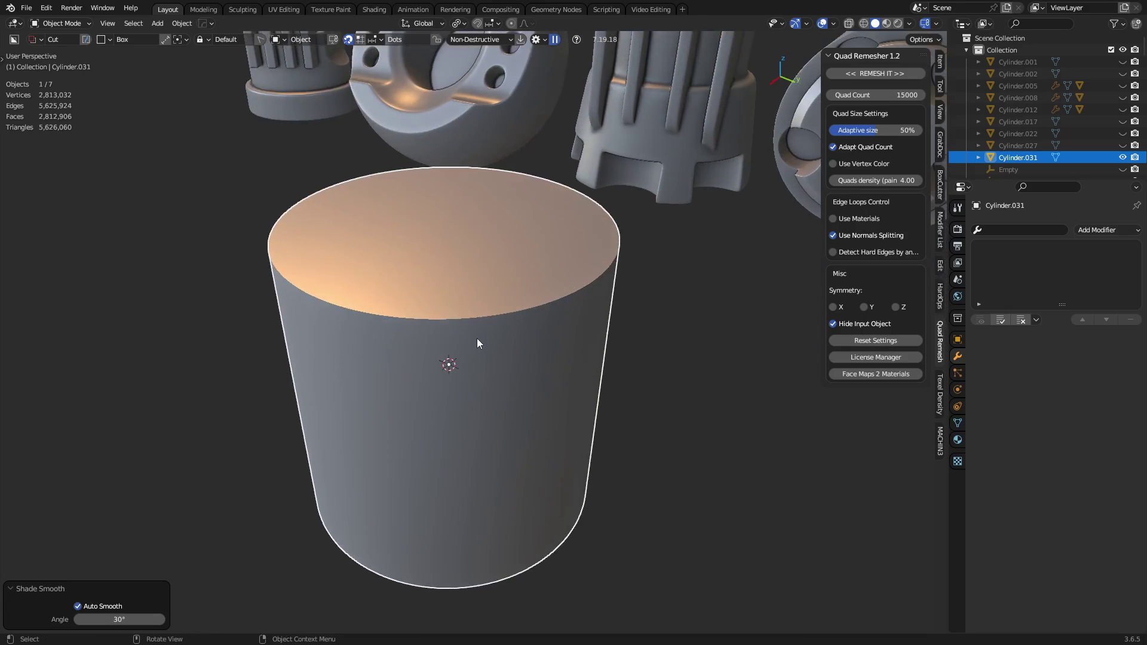
{"action": "scroll", "coordinate": [477, 338], "scroll_direction": "up", "scroll_amount": 1}
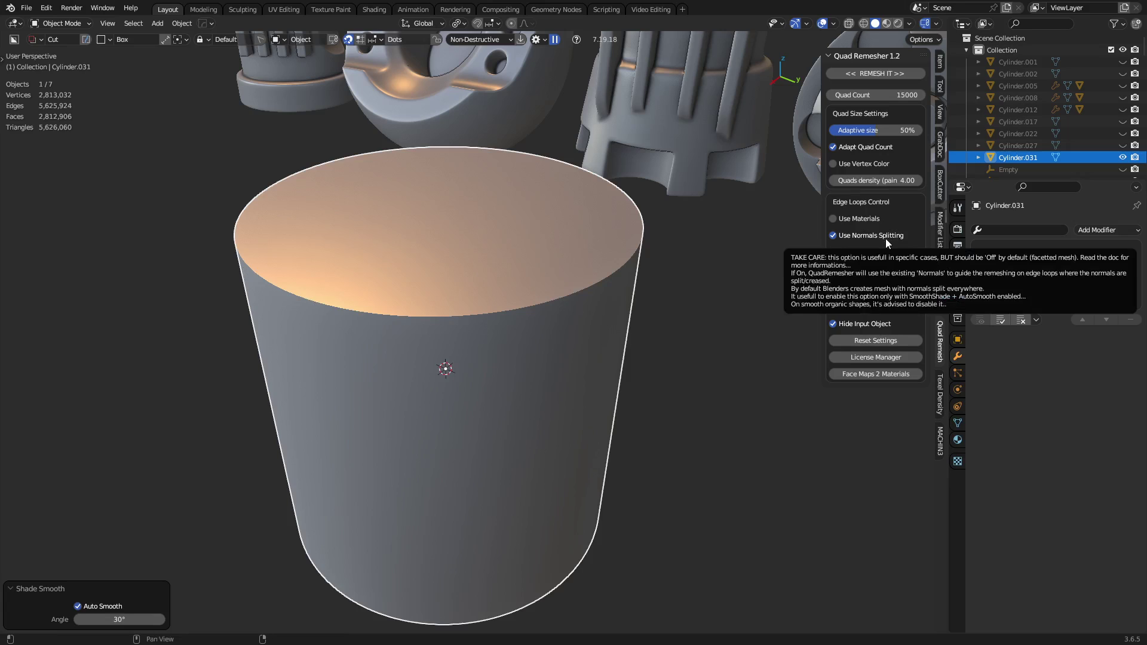
Reset the Quad Remesher settings and leave Detect Hard Edges by angle disabled, with Use Normals Splitting enabled
{"action": "left_click", "coordinate": [883, 340]}
{"action": "left_click", "coordinate": [867, 254]}
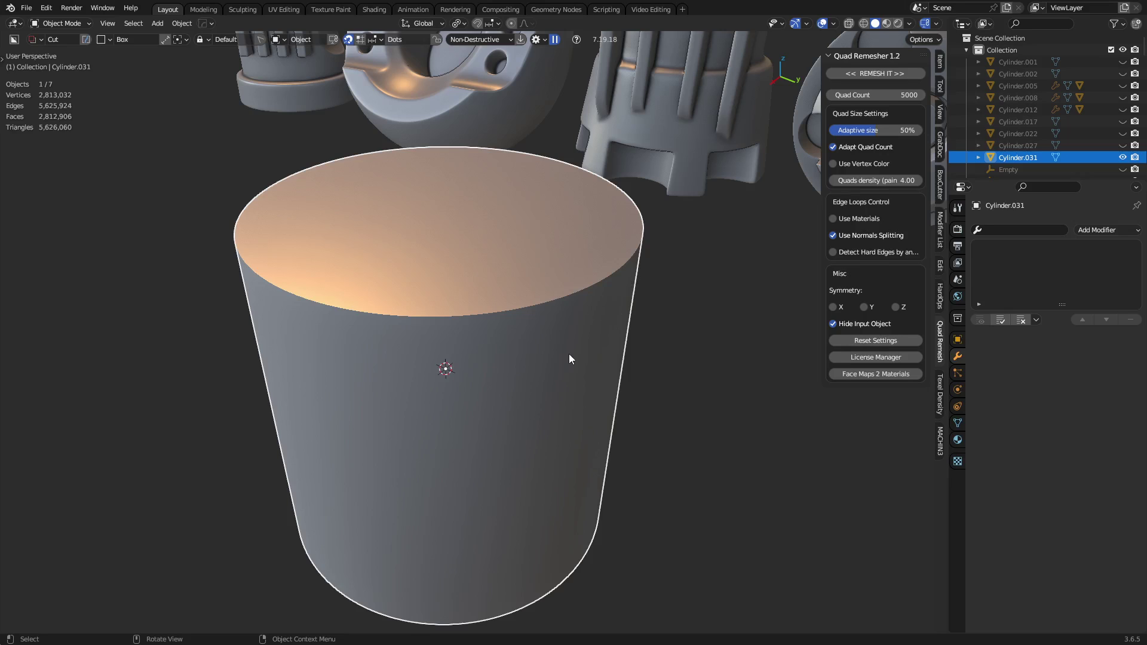
{"action": "middle_click_drag", "start_coordinate": [569, 355], "coordinate": [597, 414]}
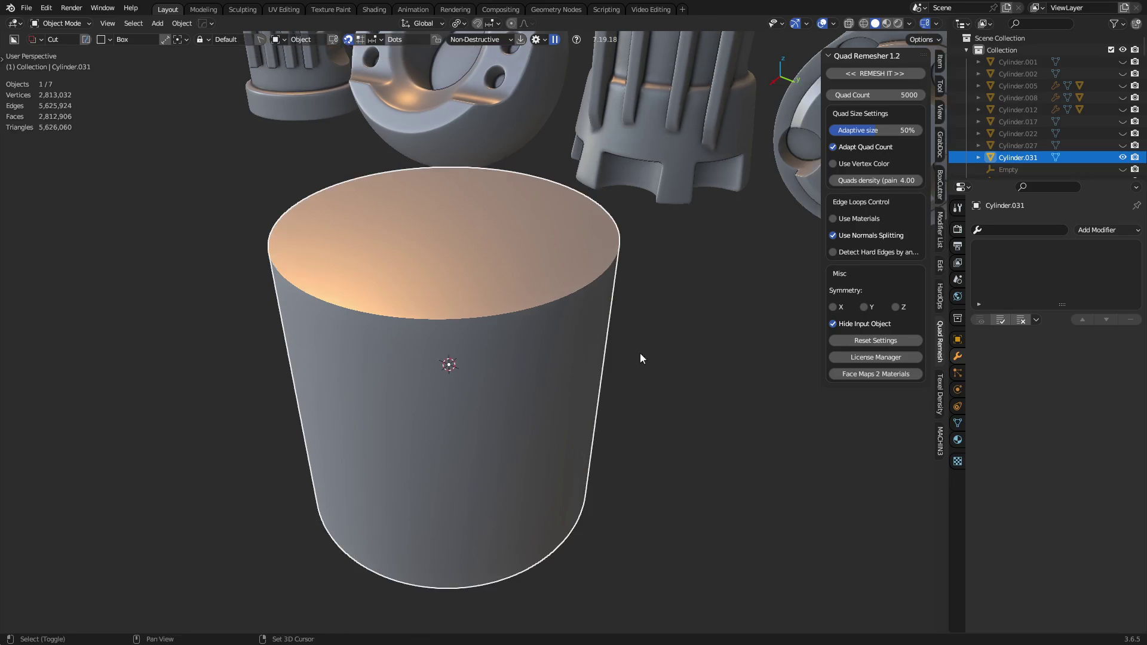
Add a second 128-vertex cylinder at the same spot and raise it about 0.8 m along Z
{"action": "key", "text": "shift+a"}
{"action": "mouse_move", "coordinate": [642, 346]}
{"action": "left_click", "coordinate": [722, 116]}
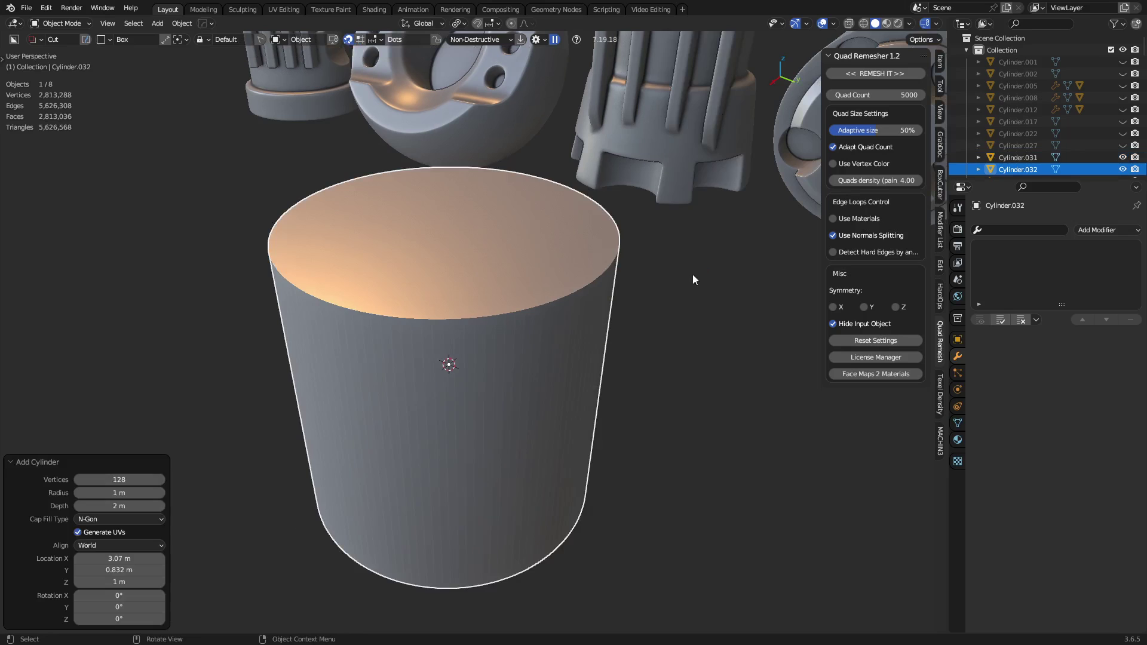
{"action": "key", "text": "g"}
{"action": "key", "text": "z"}
{"action": "left_click", "coordinate": [611, 350]}
Scale the second cylinder down to about 0.39 and move it about 0.83 m along Y to the large cylinder's rim
{"action": "scroll", "coordinate": [612, 350], "scroll_direction": "down", "scroll_amount": 3}
{"action": "key", "text": "s"}
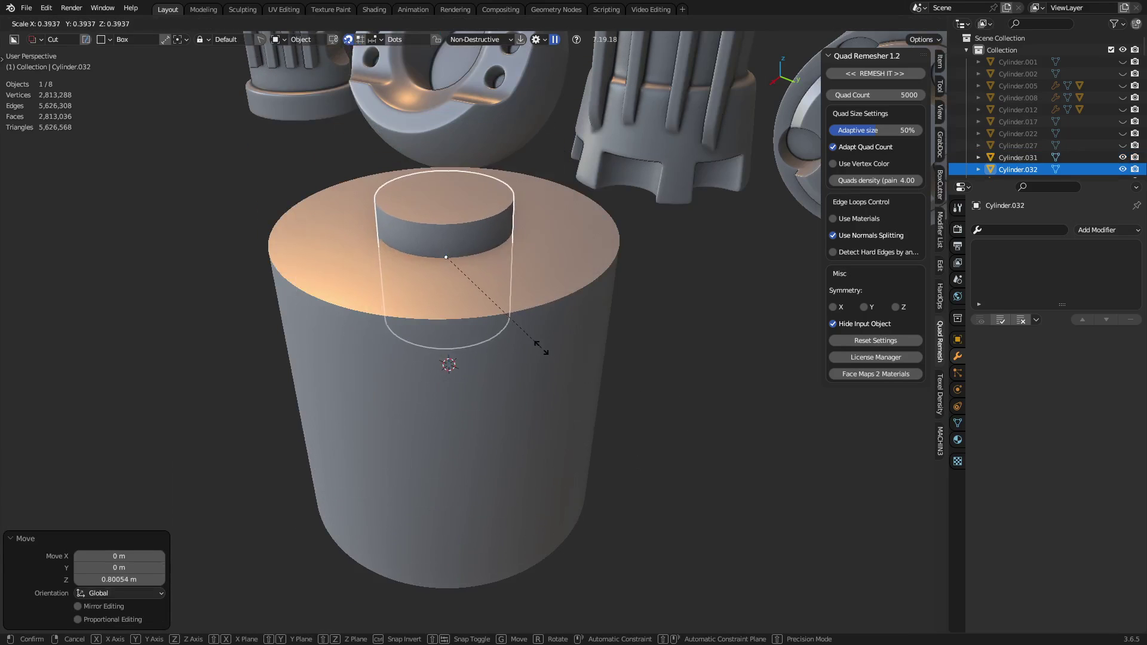
{"action": "left_click", "coordinate": [545, 341]}
{"action": "key", "text": "g"}
{"action": "key", "text": "y"}
{"action": "left_click", "coordinate": [657, 376]}
Shade the small cylinder smooth with Auto Smooth at 30°
{"action": "scroll", "coordinate": [576, 321], "scroll_direction": "up", "scroll_amount": 5}
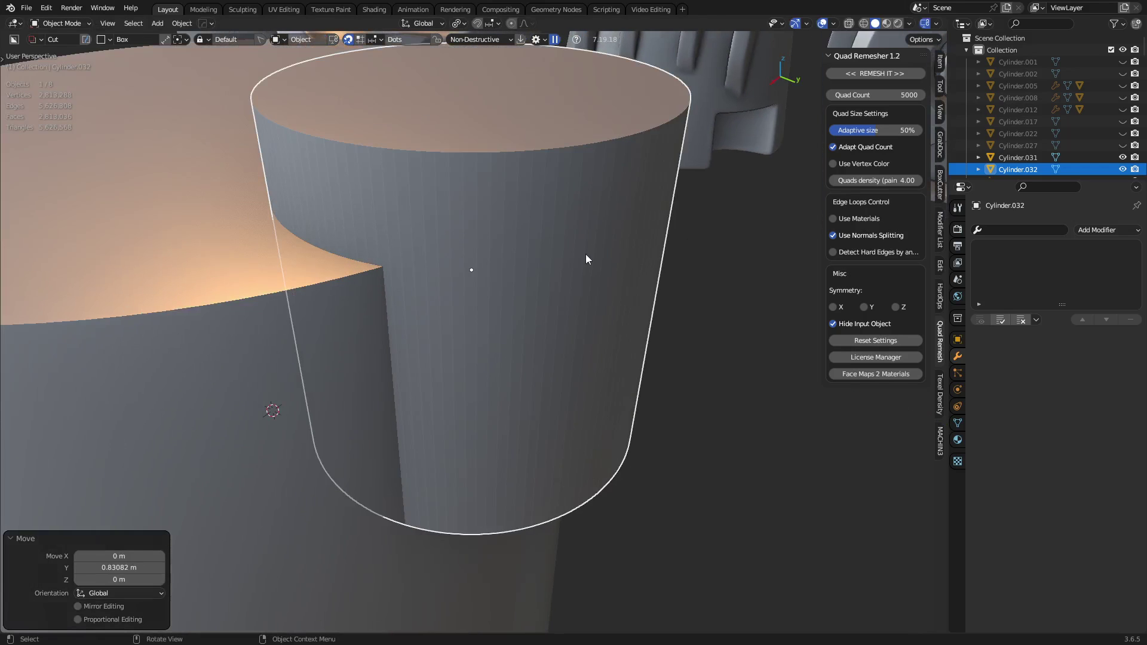
{"action": "right_click", "coordinate": [586, 259]}
{"action": "left_click", "coordinate": [585, 255]}
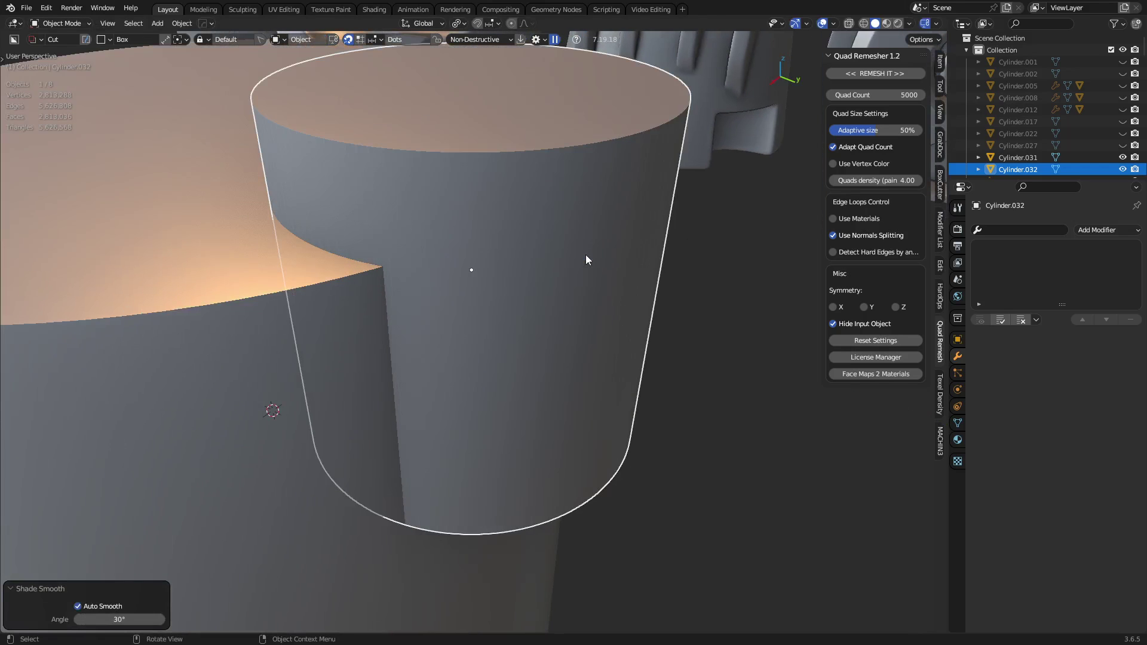
Adjust the small cylinder's position along Y so that it overlaps the large cylinder's upper edge
{"action": "scroll", "coordinate": [582, 274], "scroll_direction": "down", "scroll_amount": 5}
{"action": "mouse_move", "coordinate": [548, 344]}
{"action": "middle_mouse_down"}
{"action": "mouse_move", "coordinate": [504, 348]}
{"action": "mouse_move", "coordinate": [544, 356]}
{"action": "middle_mouse_up"}
{"action": "key", "text": "g"}
{"action": "key", "text": "x"}
{"action": "key", "text": "y"}
{"action": "left_click", "coordinate": [514, 356]}
Display wireframes on the models and remesh the large cylinder with a quad count of 5000
{"action": "left_click", "coordinate": [454, 365]}
{"action": "key", "text": "shift+z"}
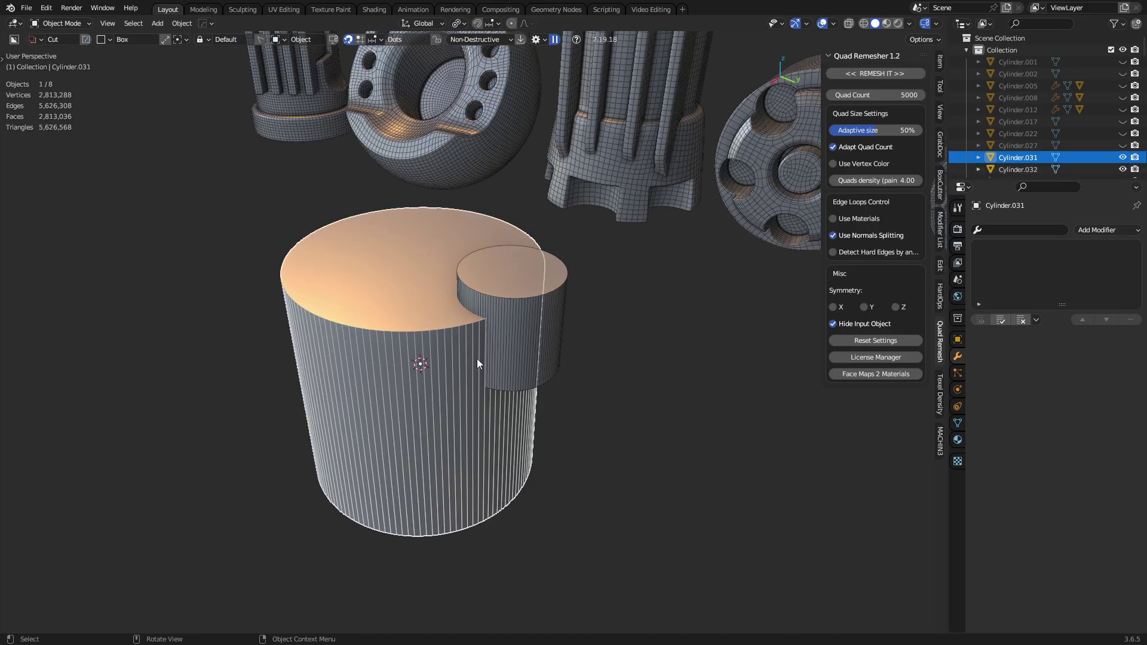
{"action": "key", "text": "g"}
{"action": "right_click", "coordinate": [406, 367]}
{"action": "middle_click_drag", "start_coordinate": [472, 362], "coordinate": [496, 361], "text": "shift"}
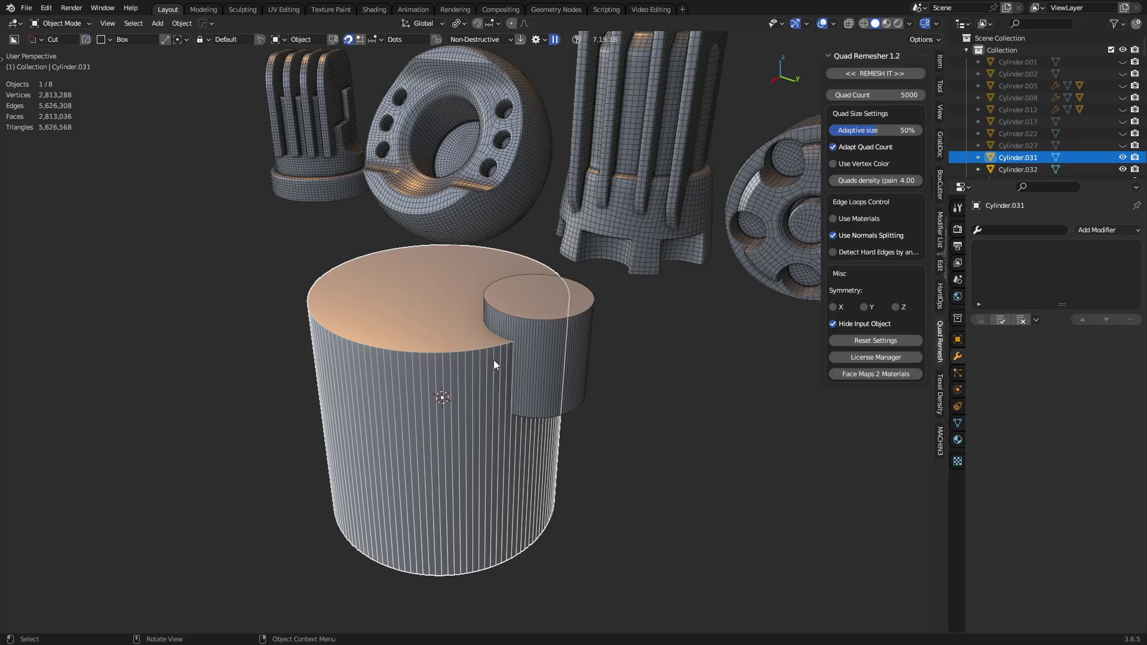
{"action": "scroll", "coordinate": [494, 368], "scroll_direction": "up", "scroll_amount": 1}
{"action": "key", "text": "g"}
{"action": "right_click", "coordinate": [447, 381]}
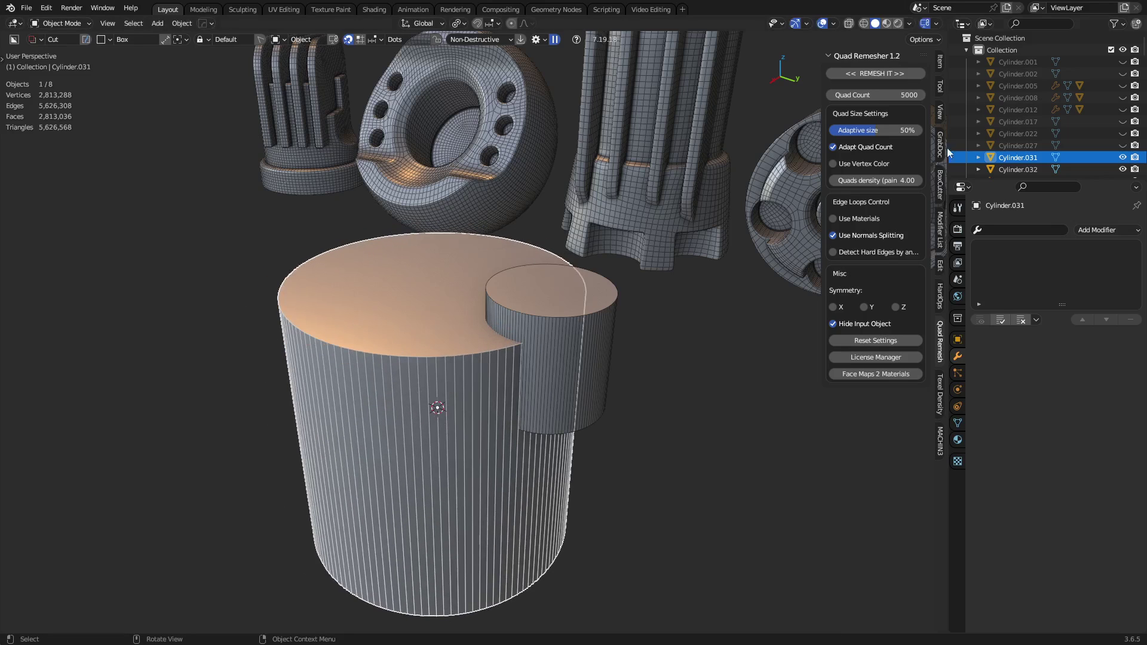
{"action": "left_click", "coordinate": [885, 72]}
Move the small cylinder outward about 0.06 m along Y
{"action": "left_click", "coordinate": [556, 349]}
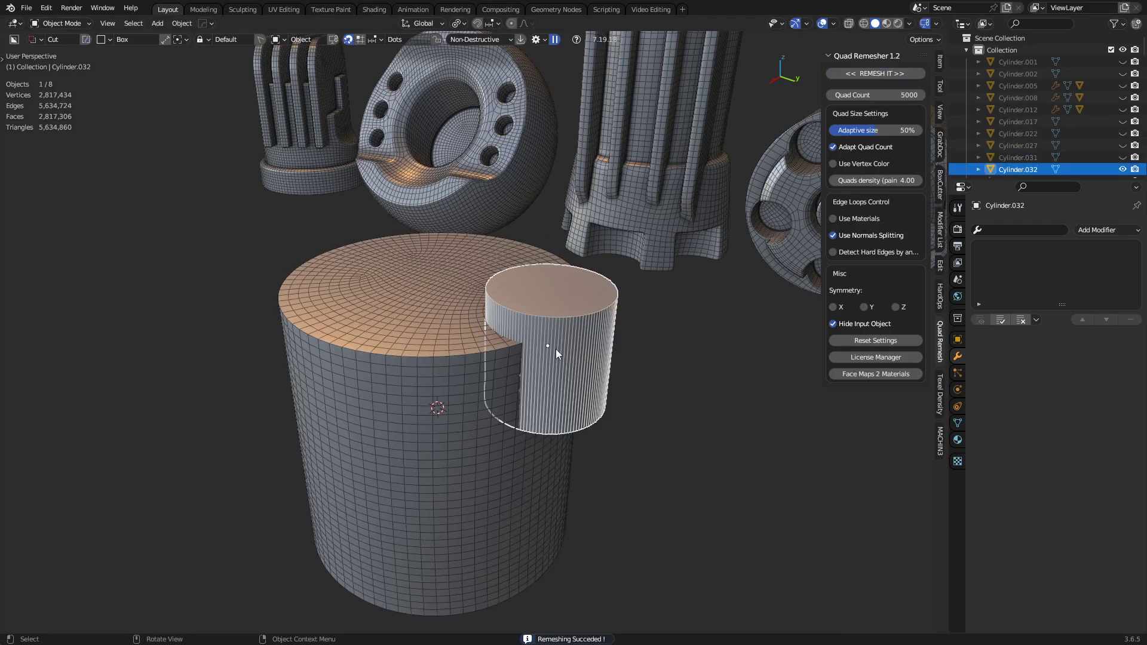
{"action": "key", "text": "g"}
{"action": "key", "text": "y"}
{"action": "left_click", "coordinate": [528, 370]}
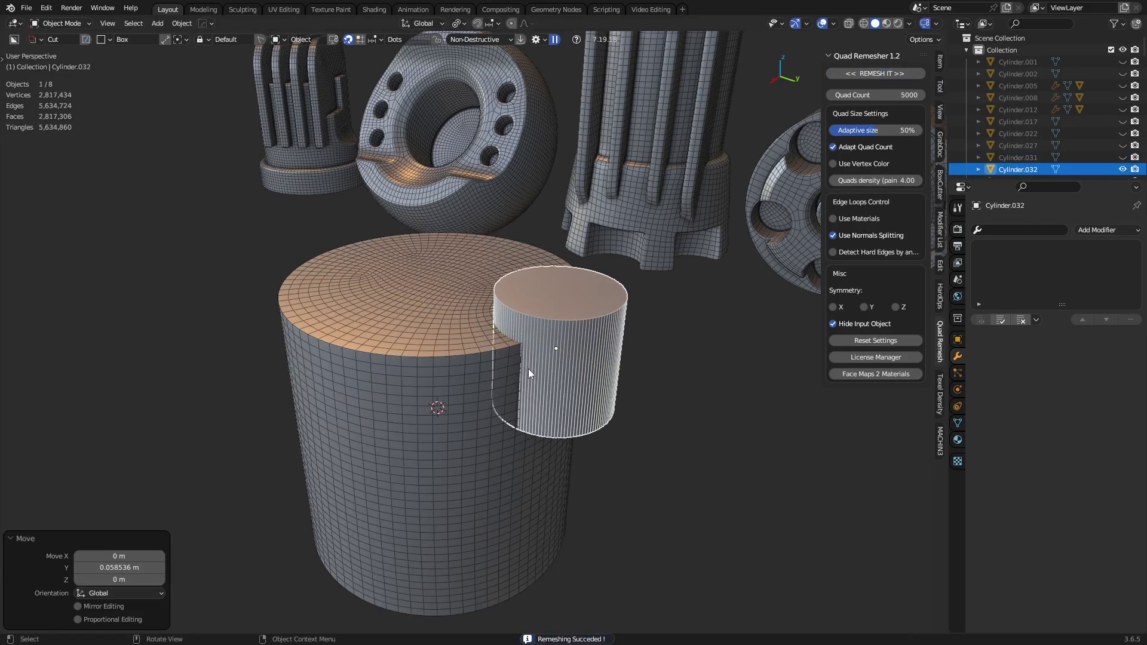
{"action": "right_click", "coordinate": [604, 368]}
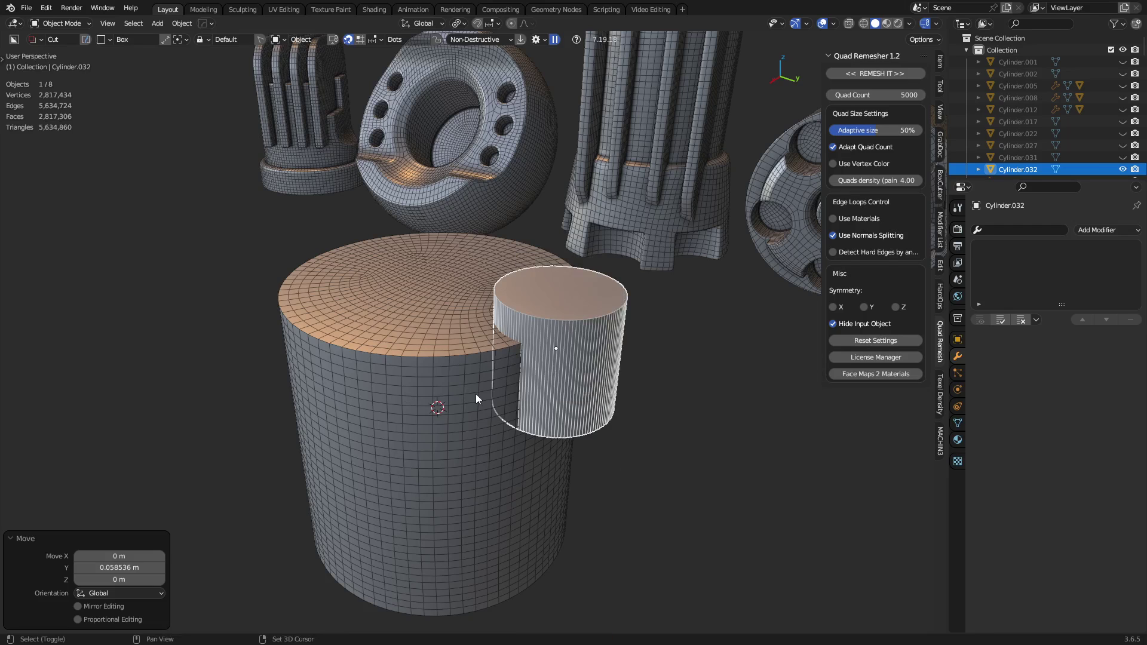
Create a HardOps radial array of the small cylinder around the large one, with 6 segments about the Z axis
{"action": "left_click", "coordinate": [496, 371], "text": "shift"}
{"action": "key", "text": "q"}
{"action": "mouse_move", "coordinate": [546, 338]}
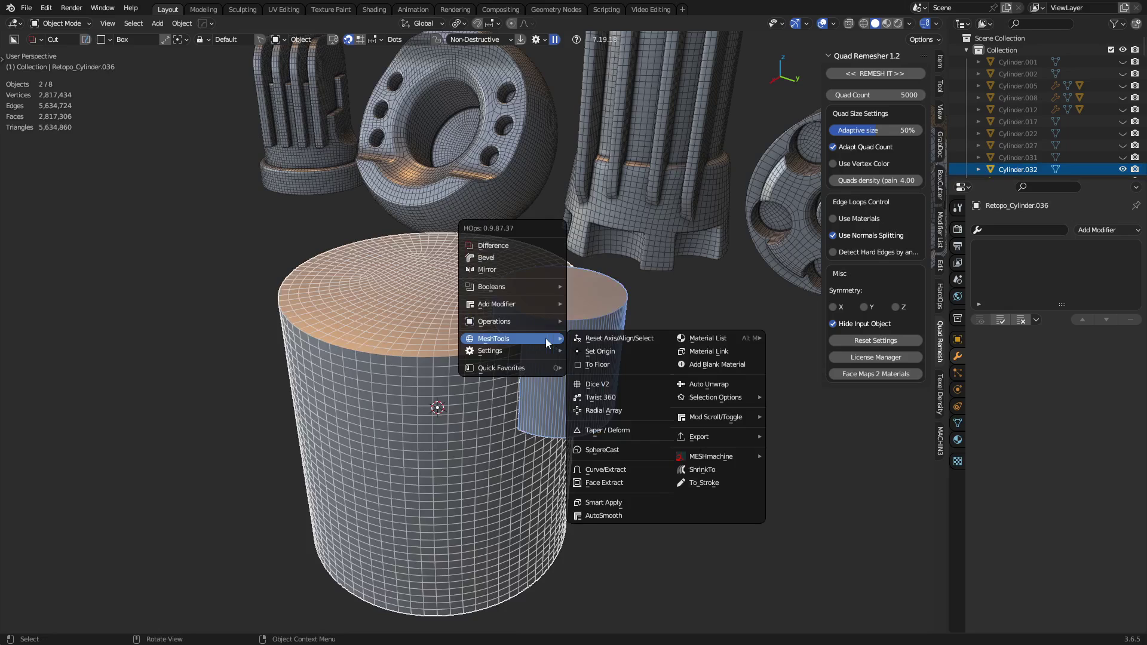
{"action": "left_click", "coordinate": [632, 411]}
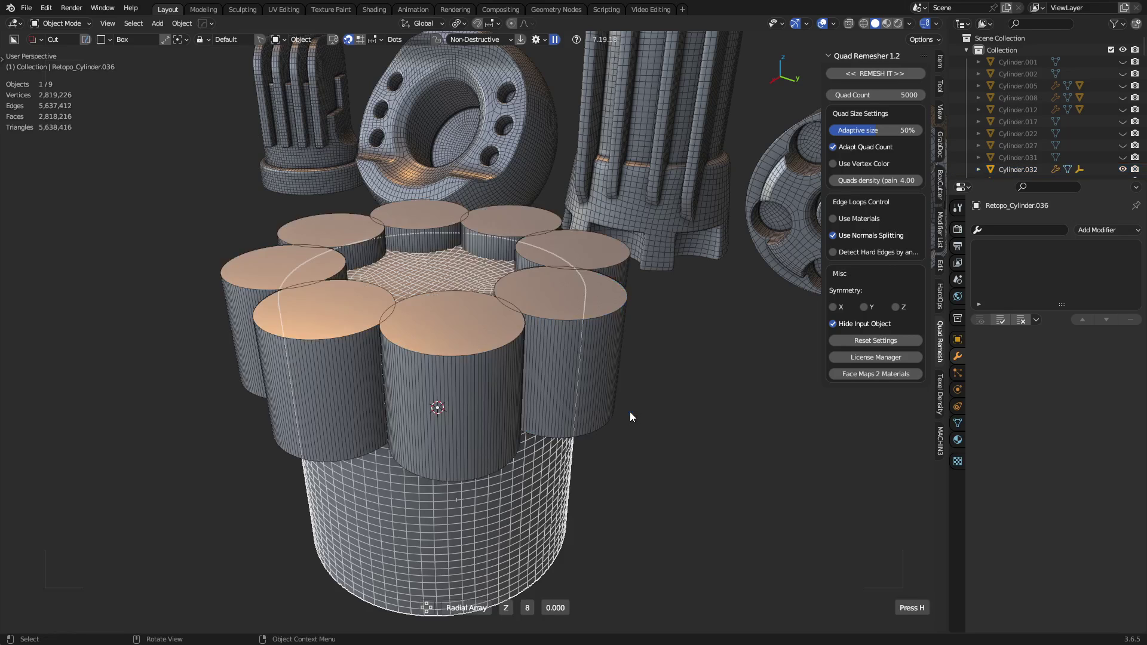
{"action": "scroll", "coordinate": [632, 416], "scroll_direction": "down", "scroll_amount": 2}
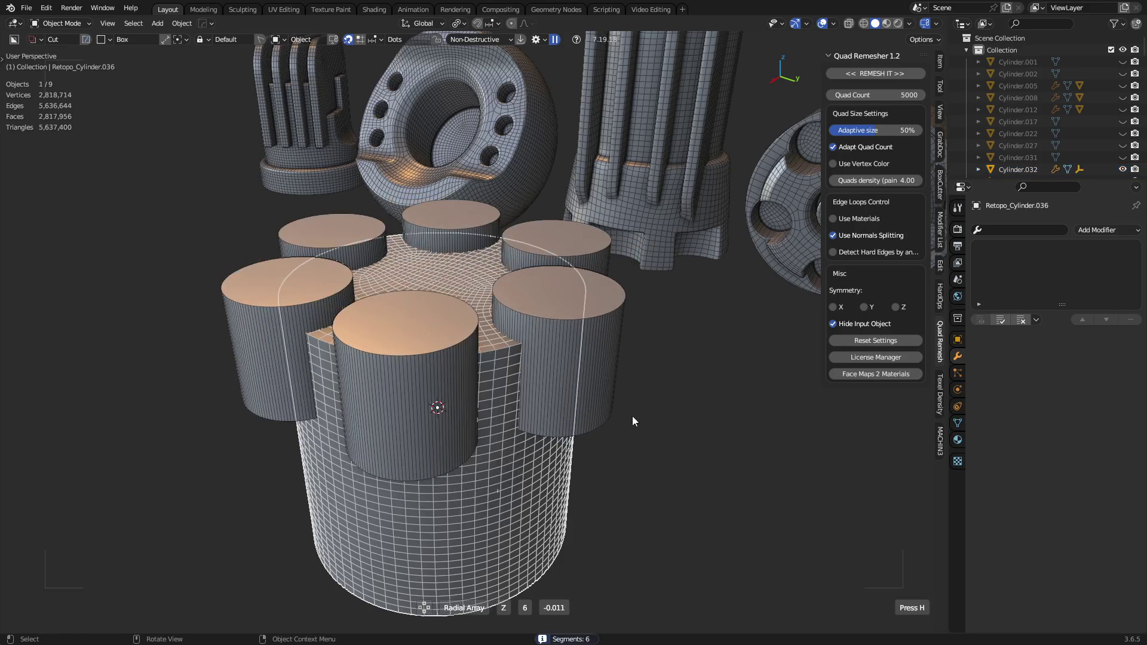
{"action": "left_click", "coordinate": [633, 417]}
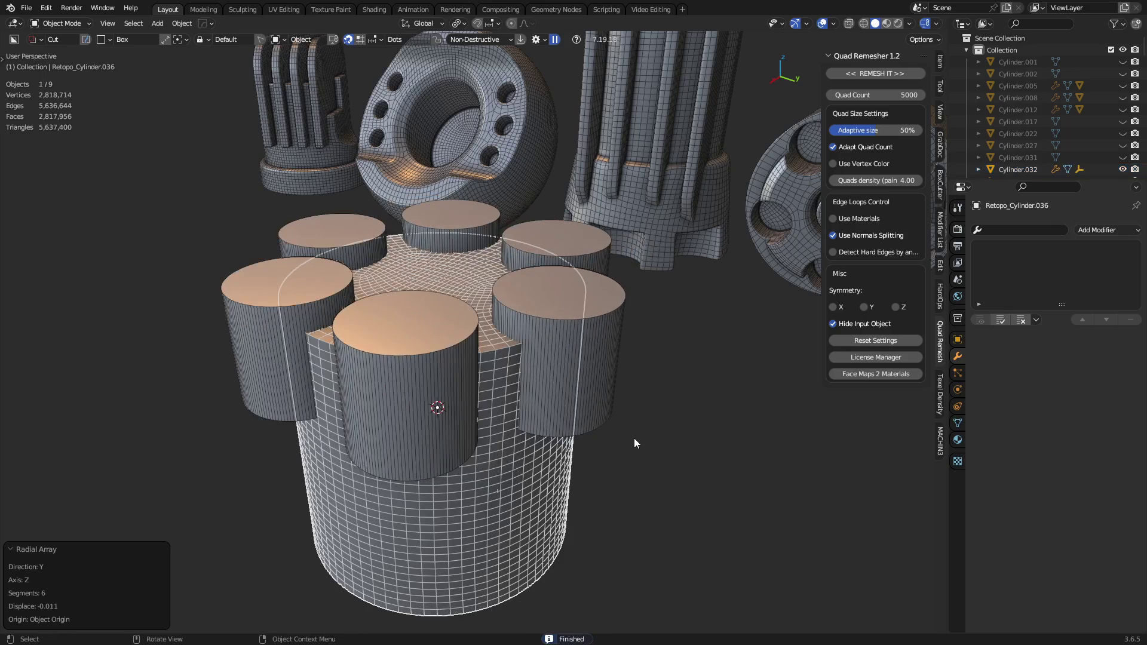
Cut the arrayed small cylinders out of the large cylinder with a Boolean Difference using the Fast solver
{"action": "left_click", "coordinate": [633, 440]}
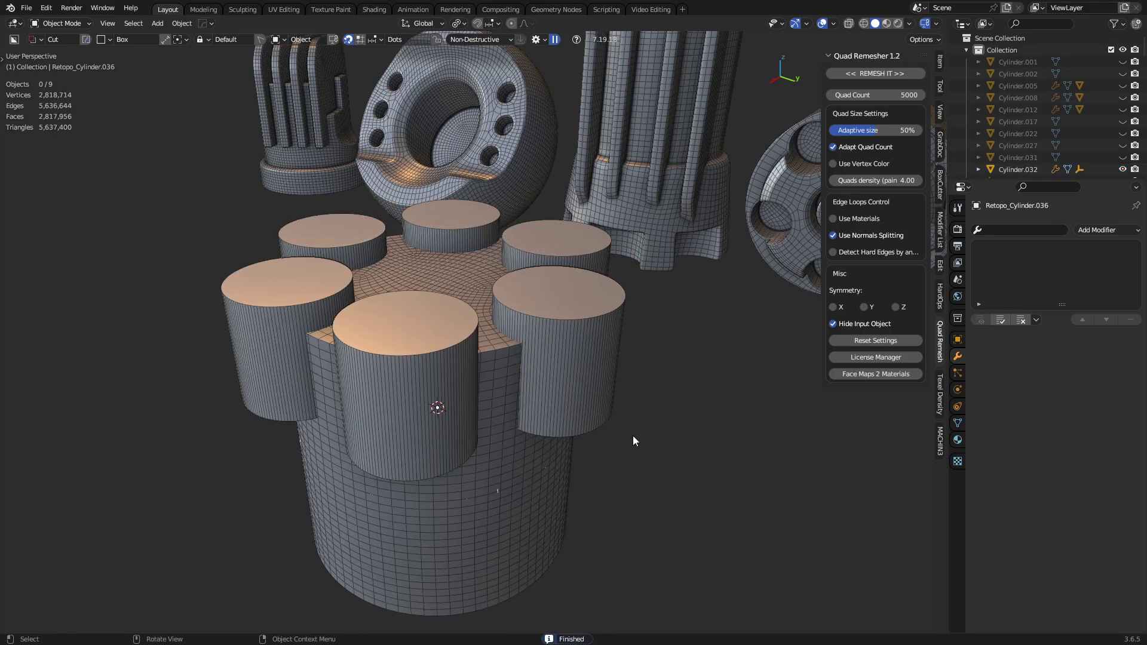
{"action": "left_click", "coordinate": [599, 383]}
{"action": "left_click", "coordinate": [536, 463], "text": "shift"}
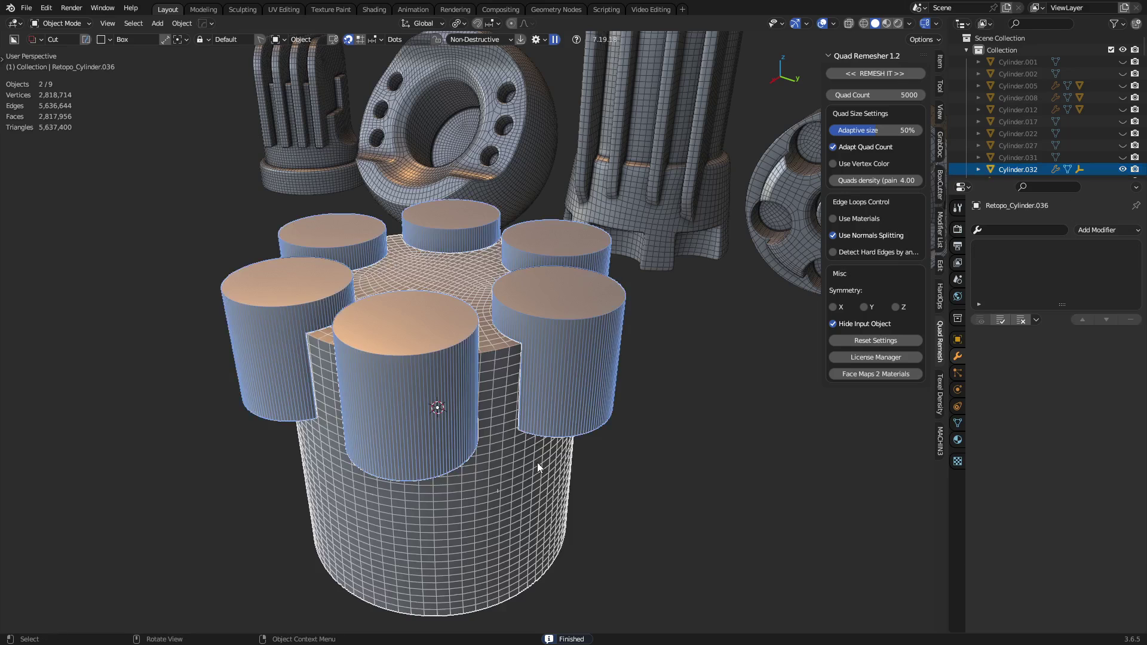
{"action": "key", "text": "ctrl+KP_Subtract"}
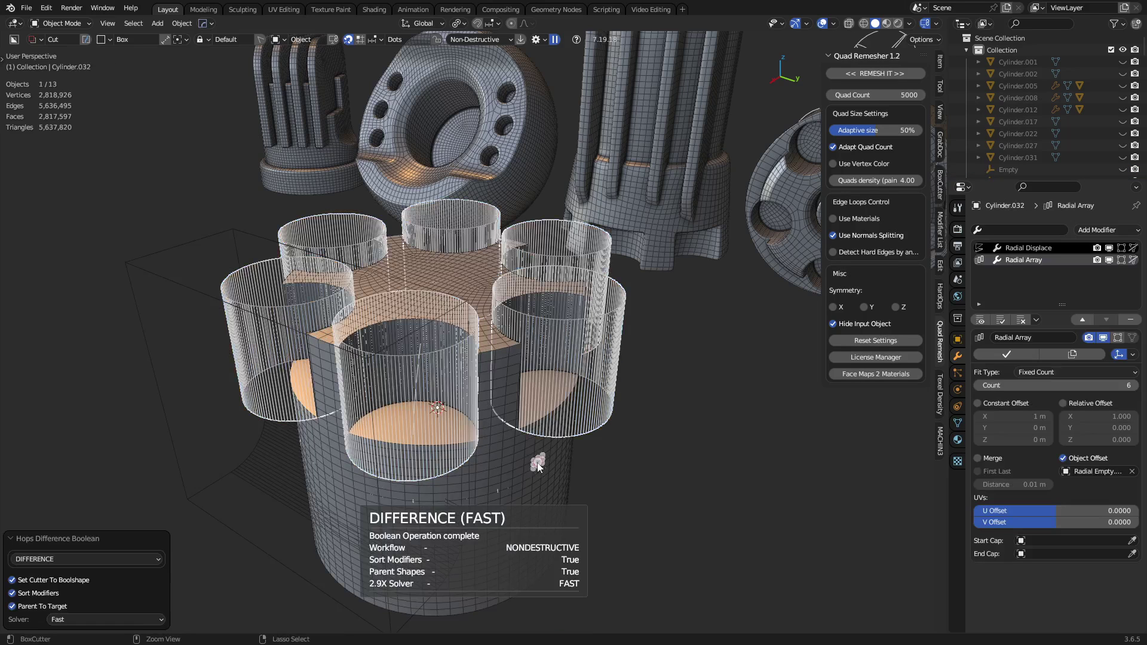
{"action": "left_click", "coordinate": [643, 432]}
Shade the notched cylinder smooth with Auto Smooth at 30°
{"action": "left_click", "coordinate": [578, 396]}
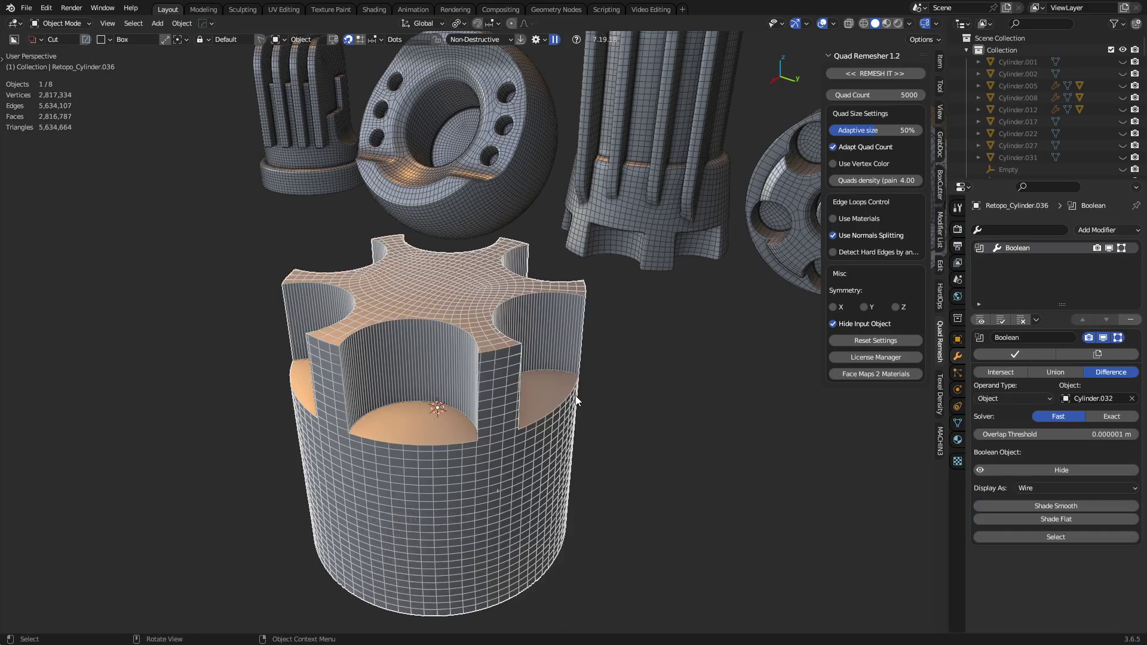
{"action": "mouse_move", "coordinate": [578, 398]}
{"action": "middle_mouse_down"}
{"action": "mouse_move", "coordinate": [508, 456]}
{"action": "mouse_move", "coordinate": [575, 397]}
{"action": "middle_mouse_up"}
{"action": "scroll", "coordinate": [565, 401], "scroll_direction": "up", "scroll_amount": 1}
{"action": "right_click", "coordinate": [566, 400]}
{"action": "left_click", "coordinate": [568, 399]}
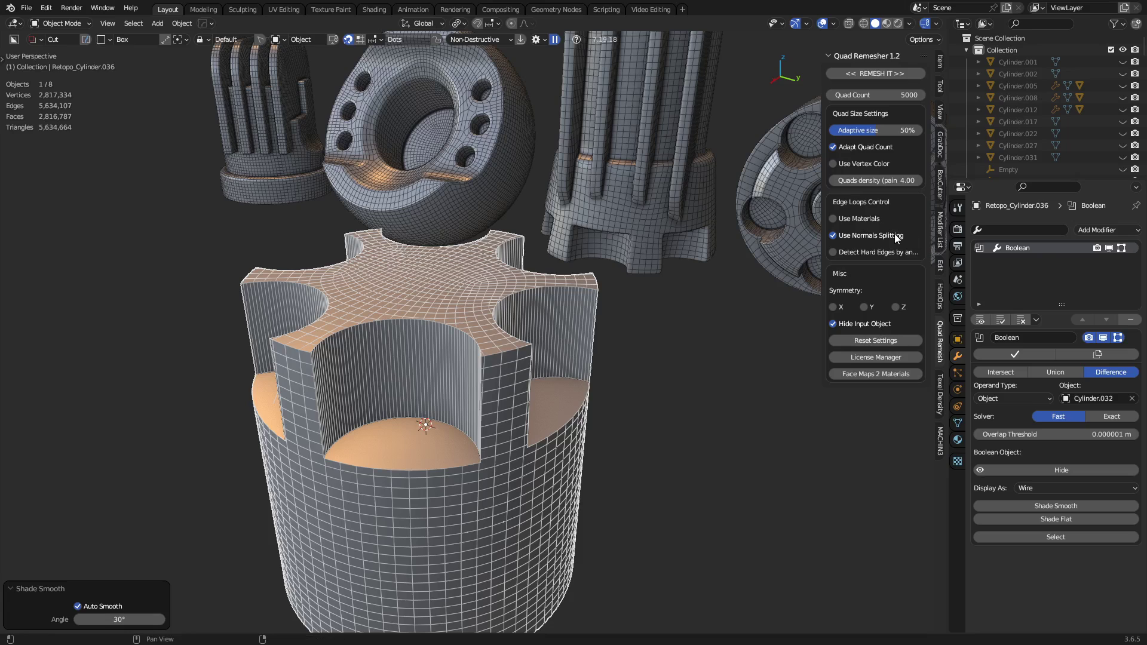
Try remeshing the notched cylinder with a quad count of 5000, then undo the remesh
{"action": "left_click", "coordinate": [890, 73]}
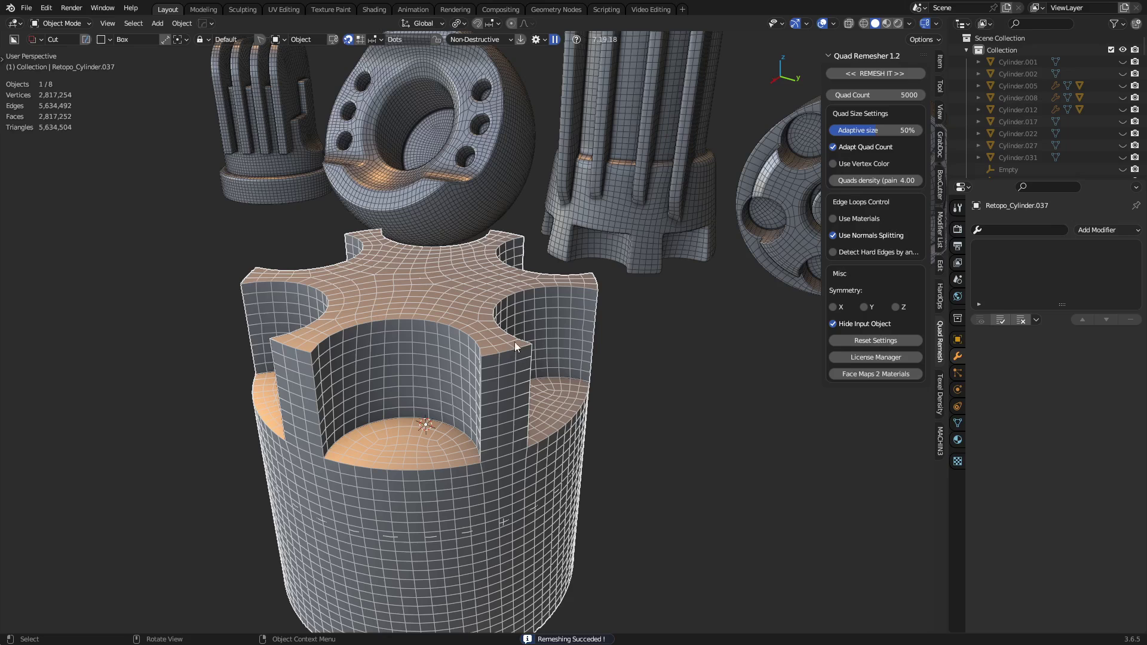
{"action": "key", "text": "ctrl+z"}
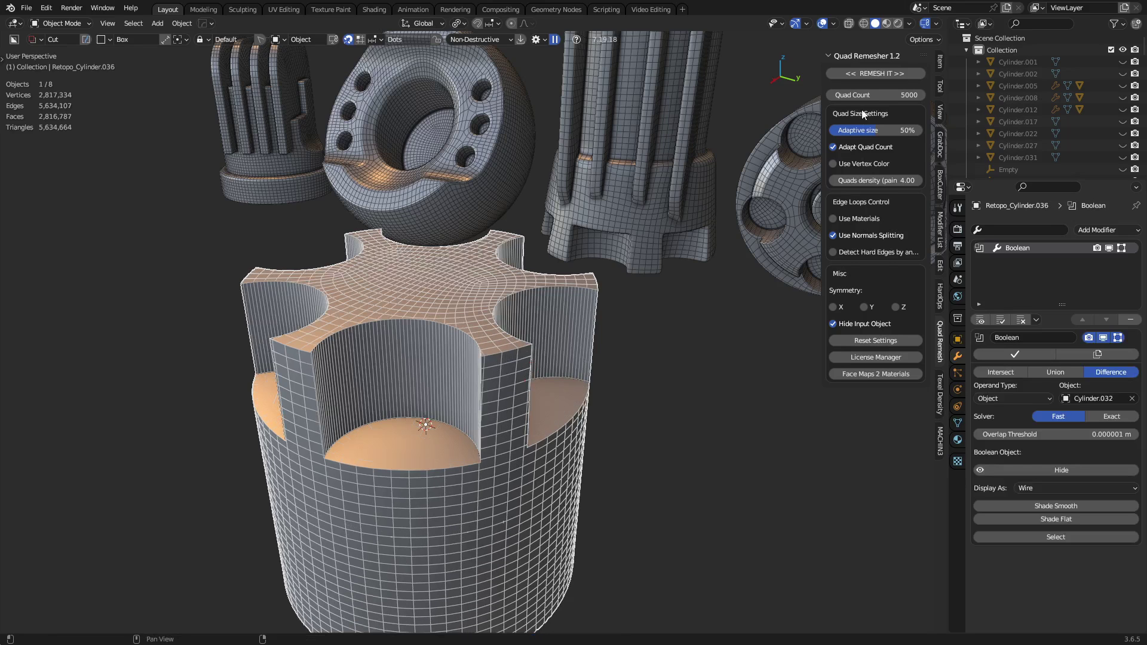
Set the quad count to 10000 and remesh the notched cylinder
{"action": "left_click_drag", "start_coordinate": [875, 95], "coordinate": [920, 95]}
{"action": "left_click", "coordinate": [842, 73]}
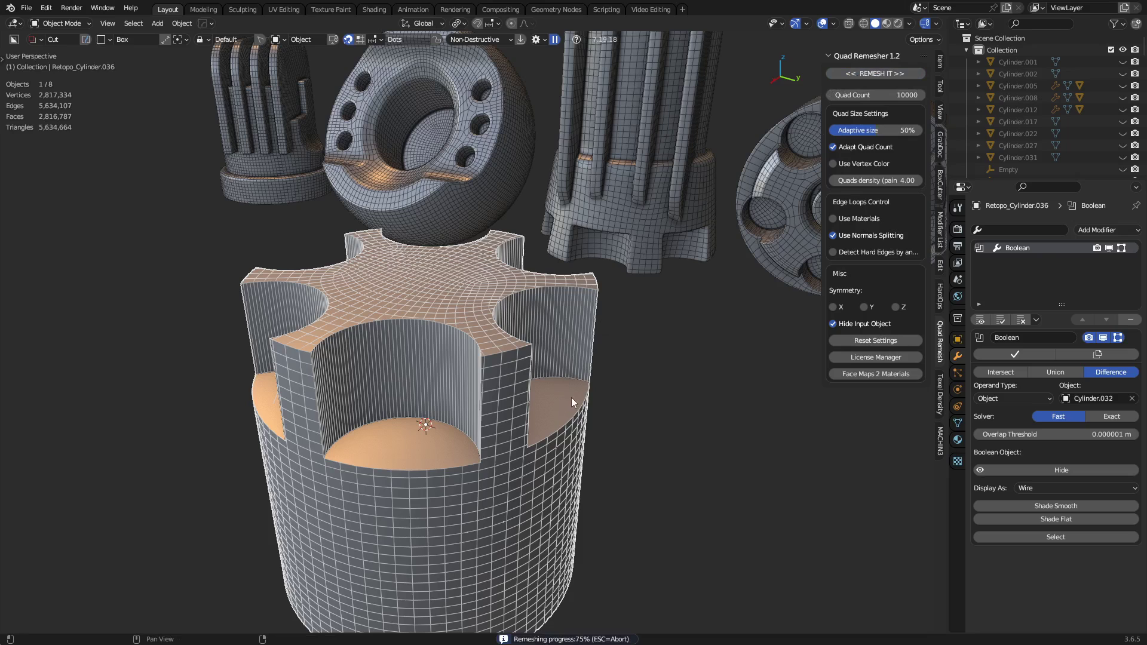
Preview the remeshed cylinder with a level 2 Subdivision modifier, inspect its surface without wireframe, and remove the modifier
{"action": "key", "text": "shift+z"}
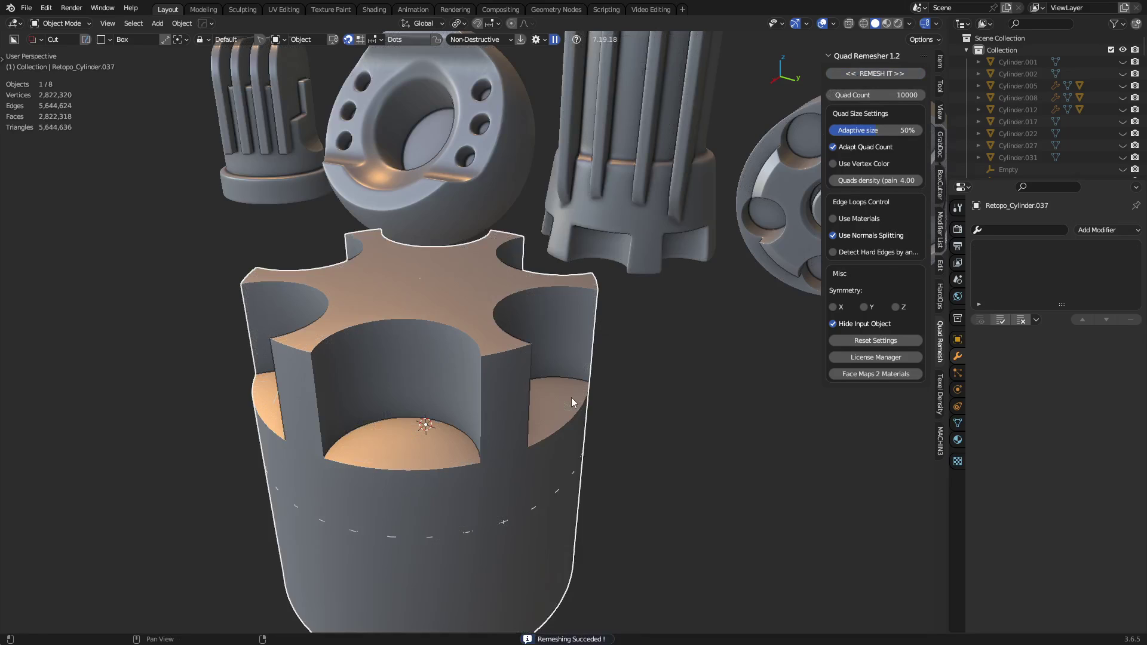
{"action": "middle_click", "coordinate": [495, 458], "text": "alt"}
{"action": "middle_click_drag", "start_coordinate": [530, 474], "coordinate": [488, 410]}
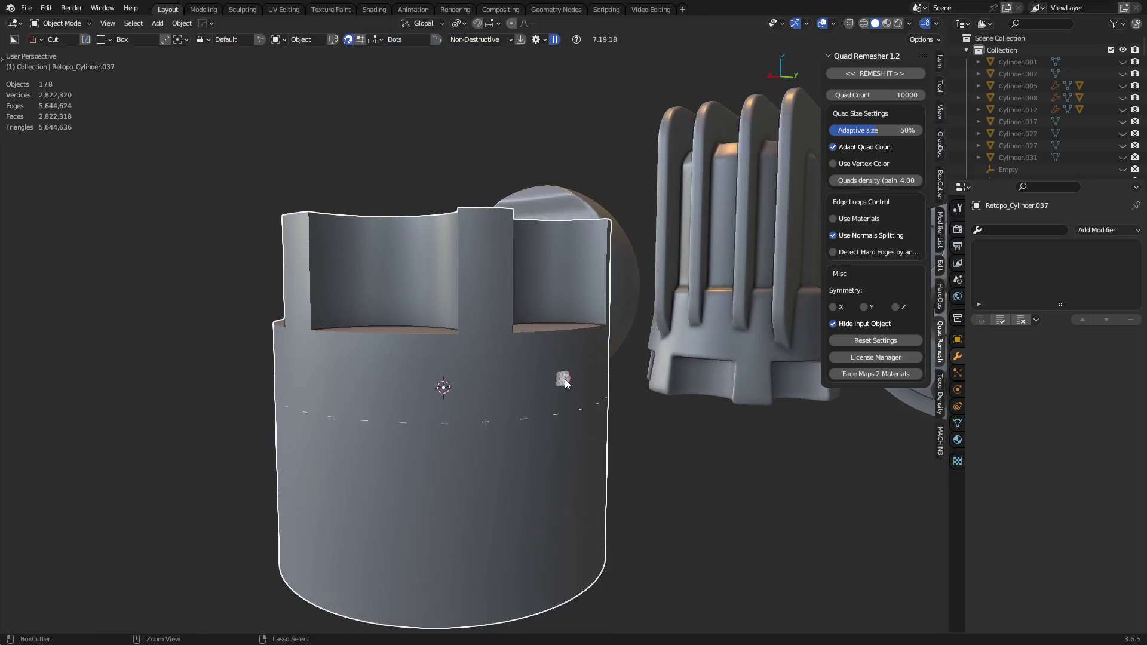
{"action": "key", "text": "ctrl+2"}
{"action": "middle_click_drag", "start_coordinate": [564, 379], "coordinate": [435, 476]}
{"action": "key", "text": "shift+z"}
{"action": "key", "text": "shift+z"}
{"action": "middle_click_drag", "start_coordinate": [528, 363], "coordinate": [579, 356]}
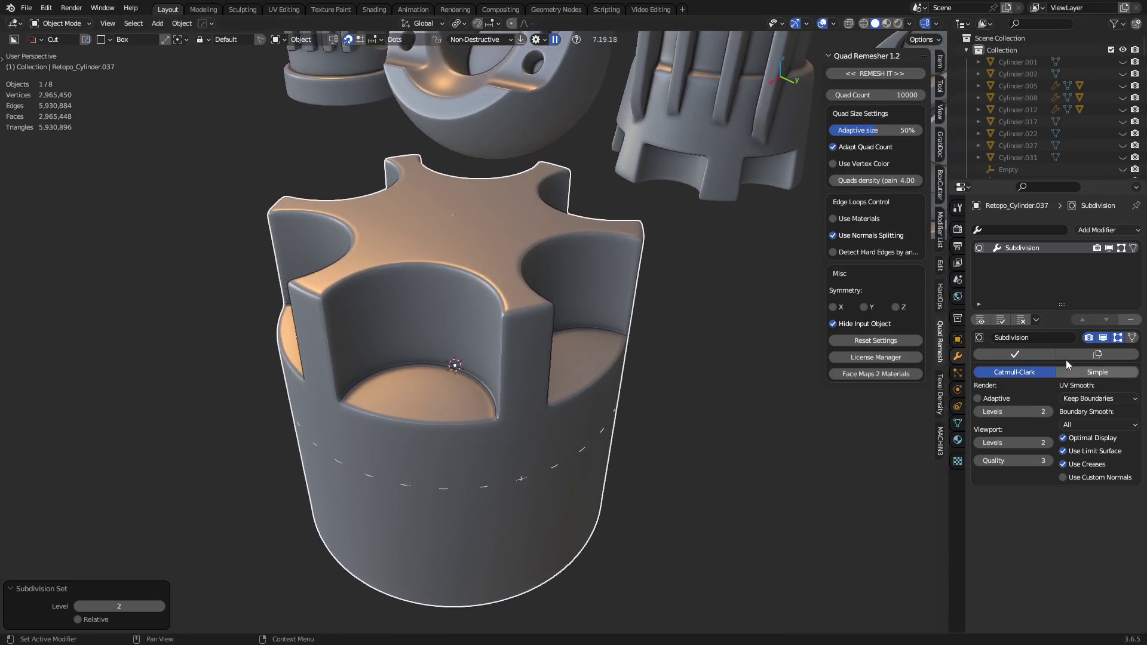
{"action": "left_click", "coordinate": [1131, 321]}
Shade the remeshed notched cylinder smooth with Auto Smooth at 30°
{"action": "right_click", "coordinate": [601, 307]}
{"action": "left_click", "coordinate": [601, 307]}
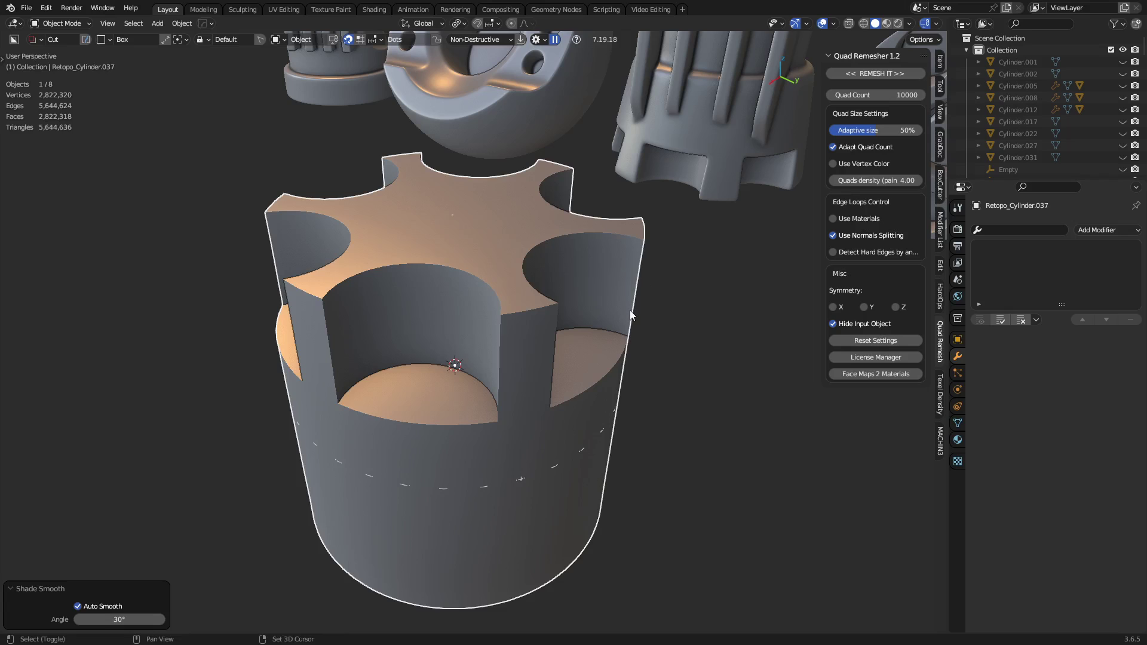
Add a cylinder scaled to about 0.49 and raise it along Z until it protrudes from the notched cylinder's top
{"action": "key", "text": "shift+a"}
{"action": "mouse_move", "coordinate": [630, 310]}
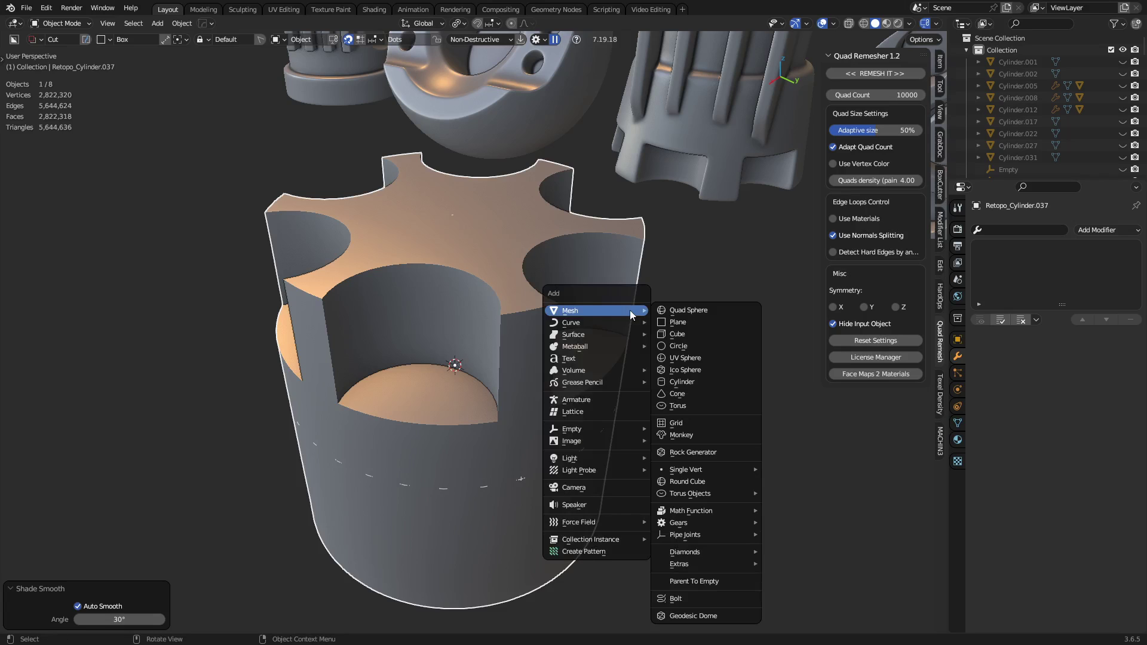
{"action": "left_click", "coordinate": [695, 380]}
{"action": "key", "text": "s"}
{"action": "left_click", "coordinate": [564, 392]}
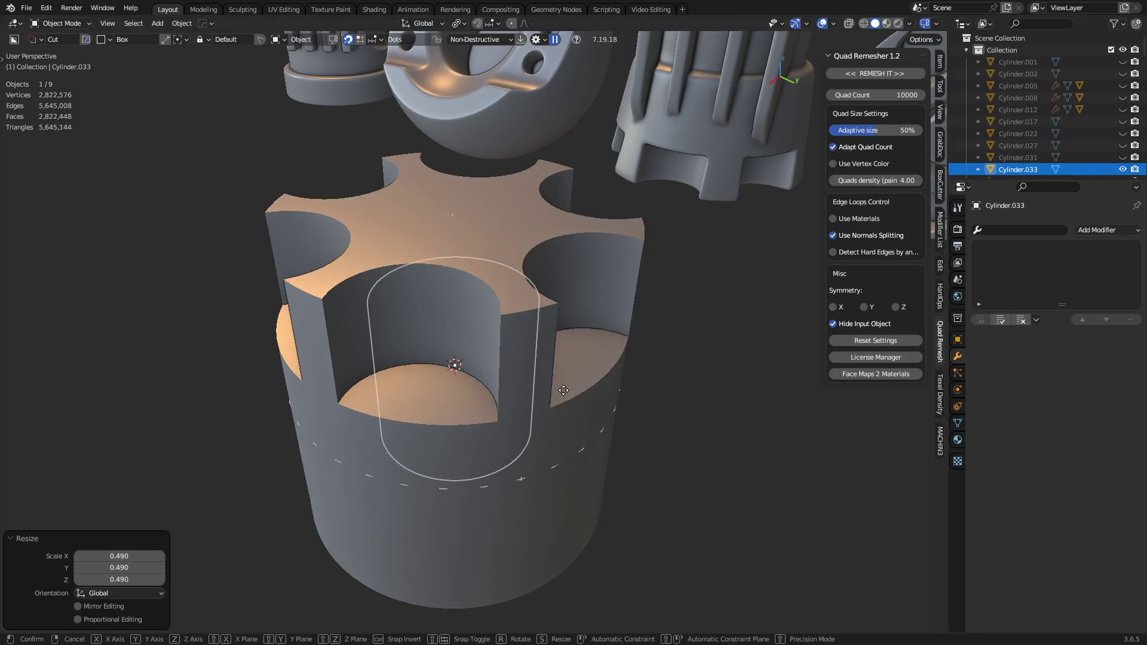
{"action": "key", "text": "g"}
{"action": "key", "text": "z"}
{"action": "left_click", "coordinate": [558, 289]}
Bevel the top rim of the new central cylinder with one segment, about 0.265 m wide
{"action": "key", "text": "Tab"}
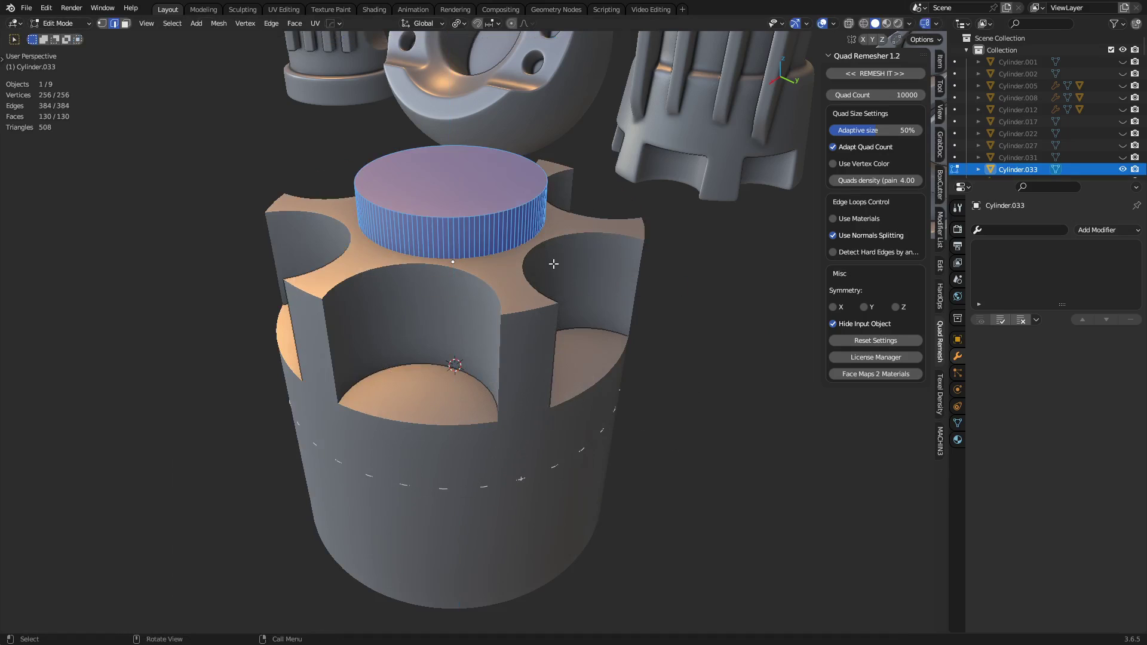
{"action": "key", "text": "alt+a"}
{"action": "left_click", "coordinate": [487, 197]}
{"action": "key", "text": "ctrl+b"}
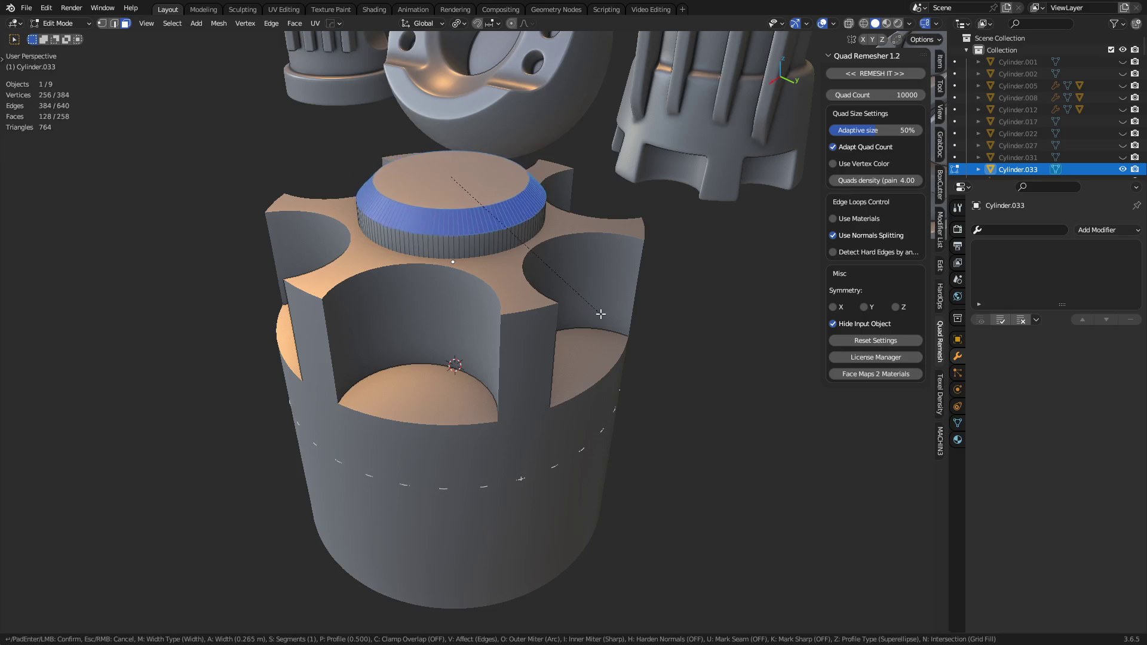
{"action": "left_click", "coordinate": [601, 314]}
{"action": "key", "text": "Tab"}
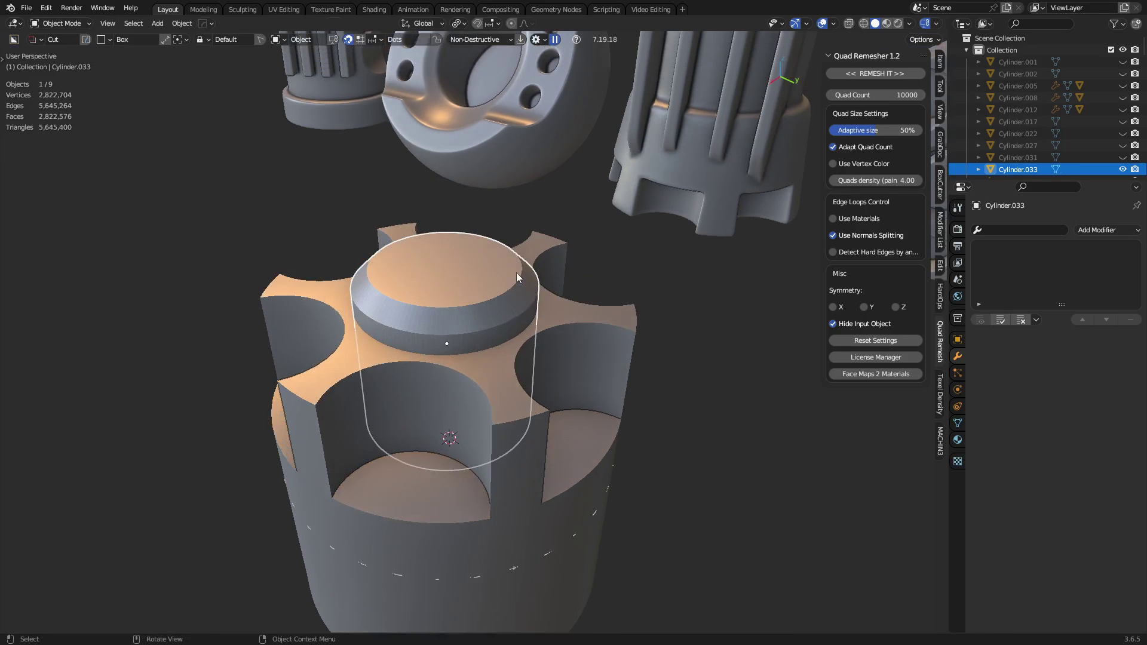
Shade the beveled central cylinder smooth with Auto Smooth at 30°
{"action": "right_click", "coordinate": [516, 273]}
{"action": "left_click", "coordinate": [514, 274]}
{"action": "scroll", "coordinate": [475, 332], "scroll_direction": "up", "scroll_amount": 3}
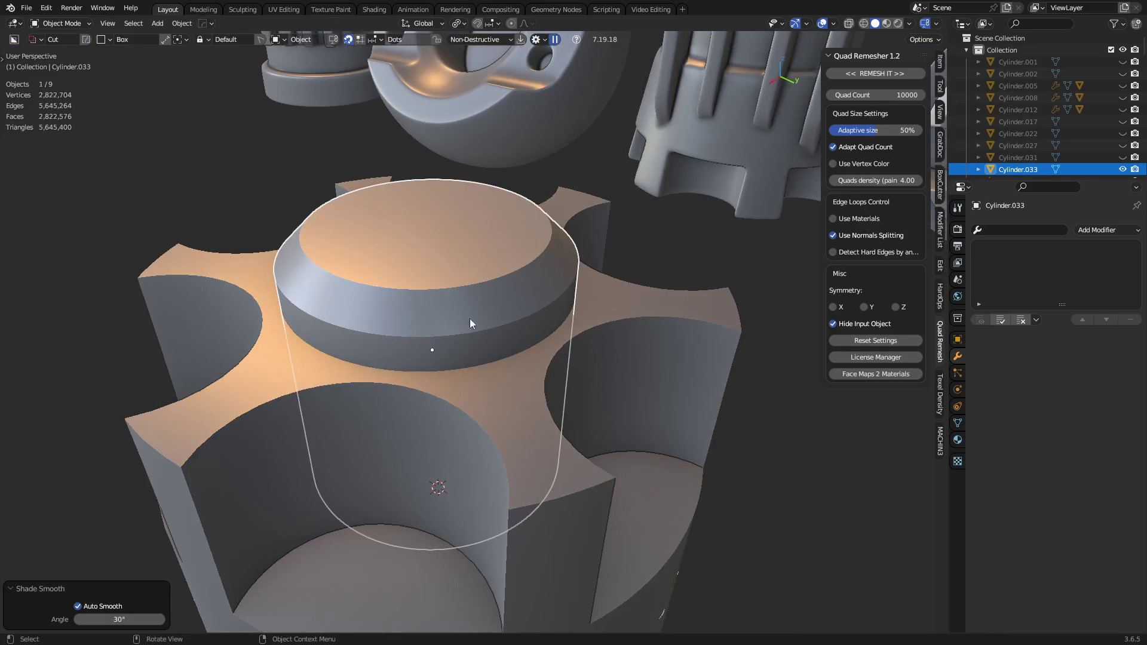
Mark the upper and lower edge loops of the central cylinder's bevel as sharp
{"action": "key", "text": "Tab"}
{"action": "key", "text": "ctrl+e"}
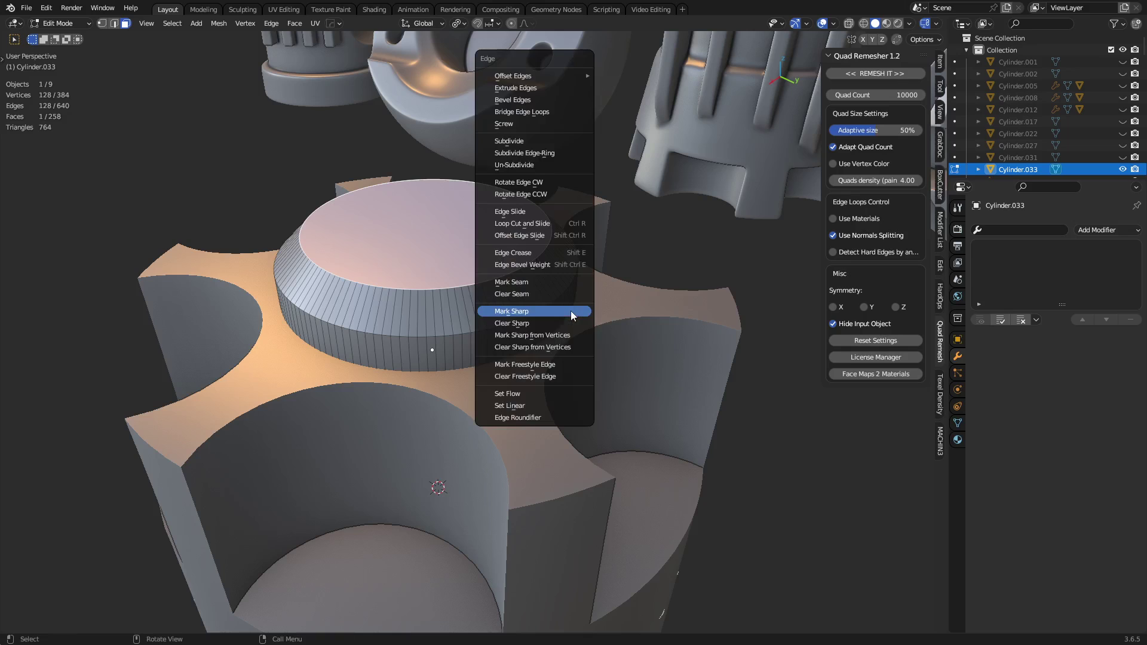
{"action": "left_click", "coordinate": [564, 311]}
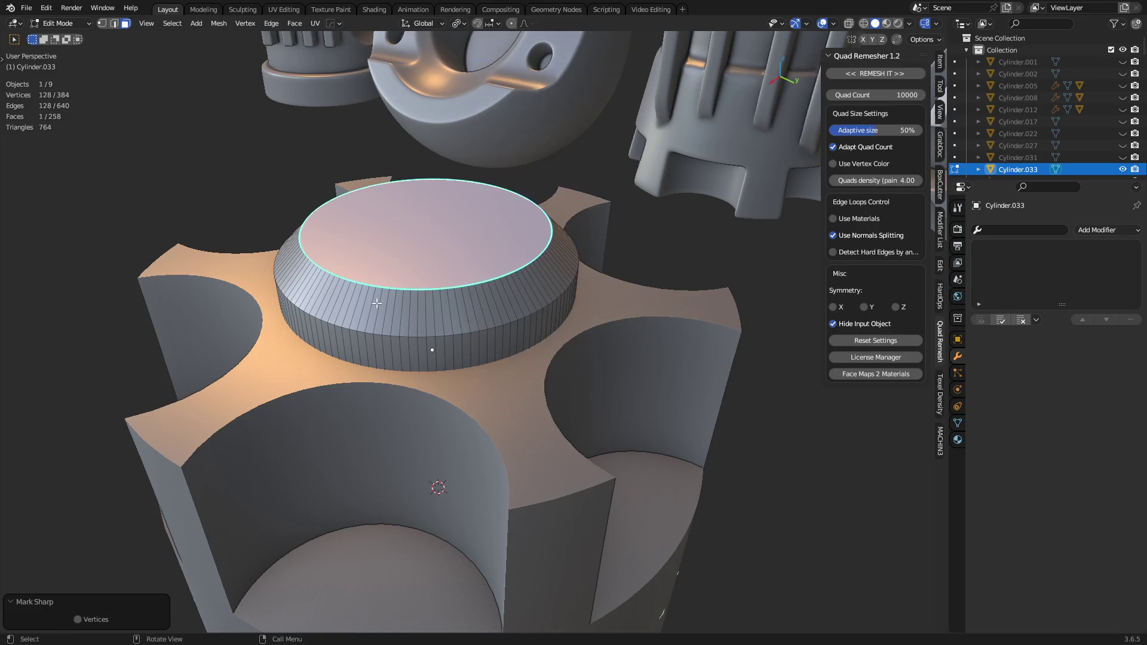
{"action": "key", "text": "2"}
{"action": "left_click", "coordinate": [397, 341], "text": "alt"}
{"action": "key", "text": "ctrl+e"}
{"action": "left_click", "coordinate": [585, 327]}
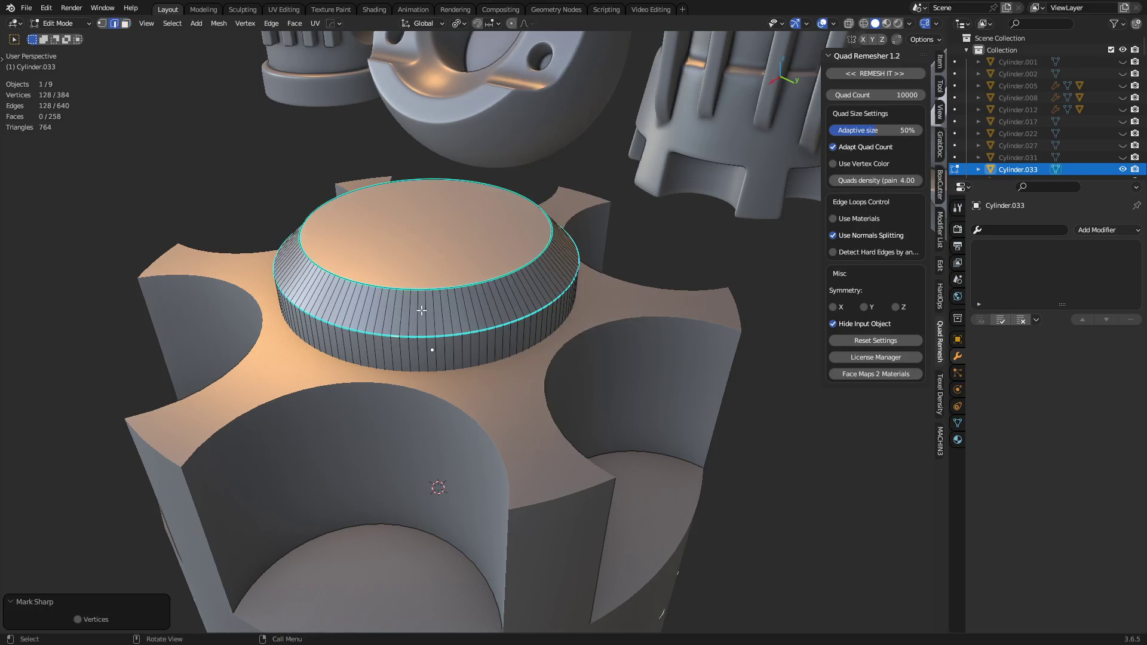
{"action": "key", "text": "Tab"}
{"action": "left_click", "coordinate": [470, 349]}
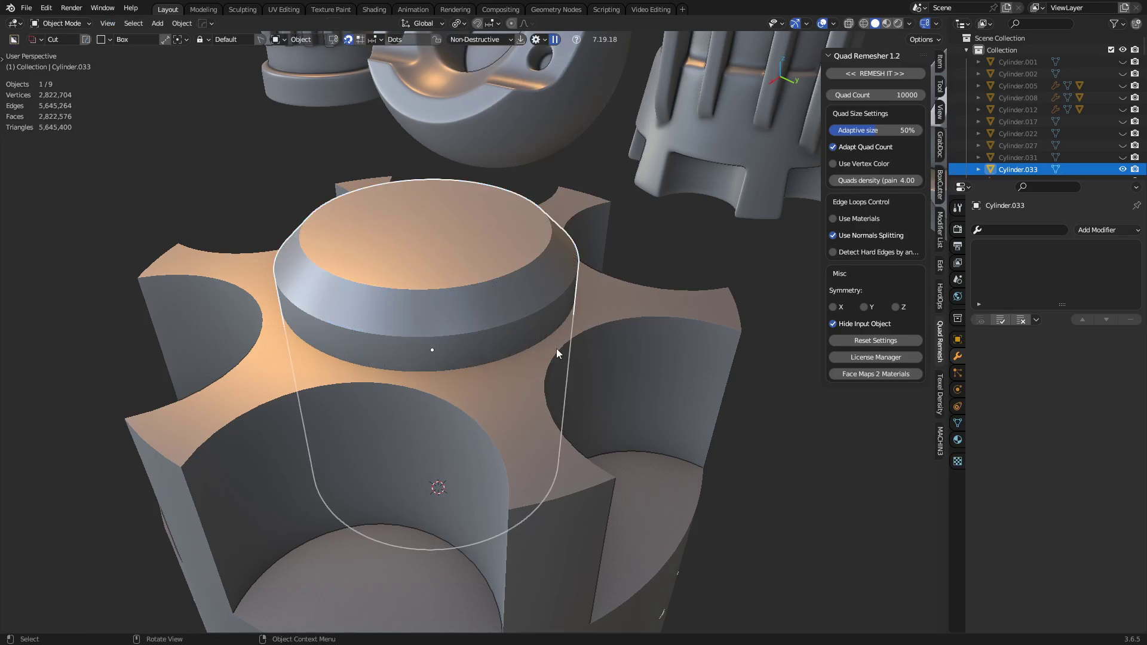
Raise the beveled central cylinder about 0.038 m along Z
{"action": "scroll", "coordinate": [556, 349], "scroll_direction": "down", "scroll_amount": 2}
{"action": "key", "text": "g"}
{"action": "key", "text": "z"}
{"action": "left_click", "coordinate": [546, 379]}
{"action": "middle_click_drag", "start_coordinate": [560, 380], "coordinate": [566, 329], "text": "shift"}
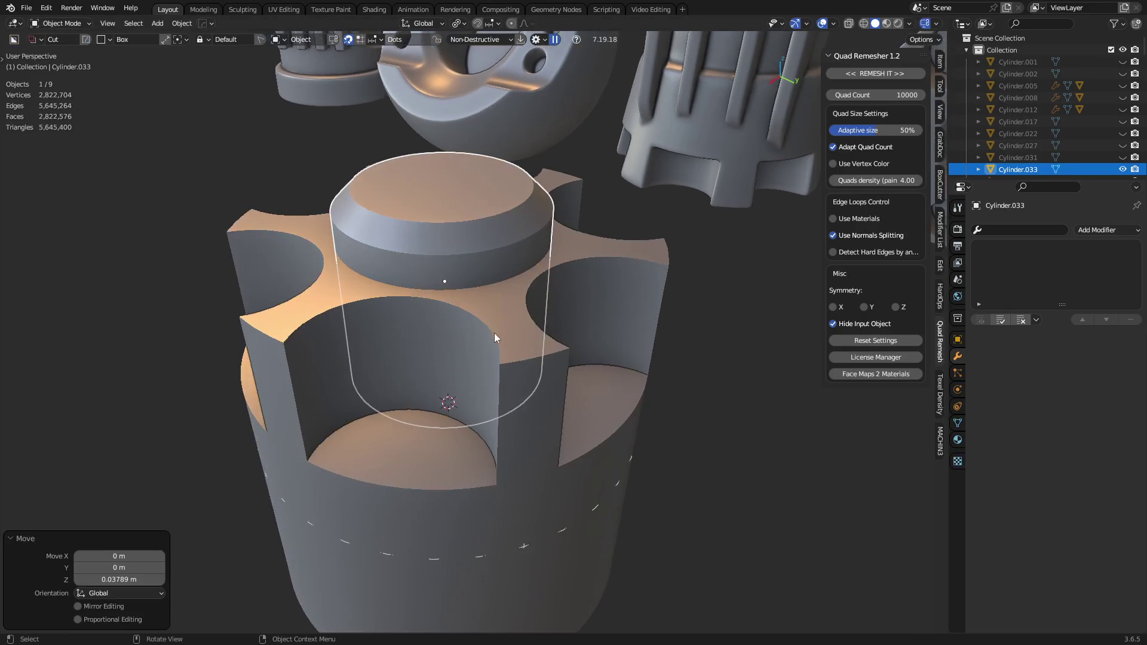
Merge the beveled cylinder into the notched cylinder with a Boolean Union using the Fast solver, and check the combined wireframe
{"action": "left_click", "coordinate": [522, 365], "text": "shift"}
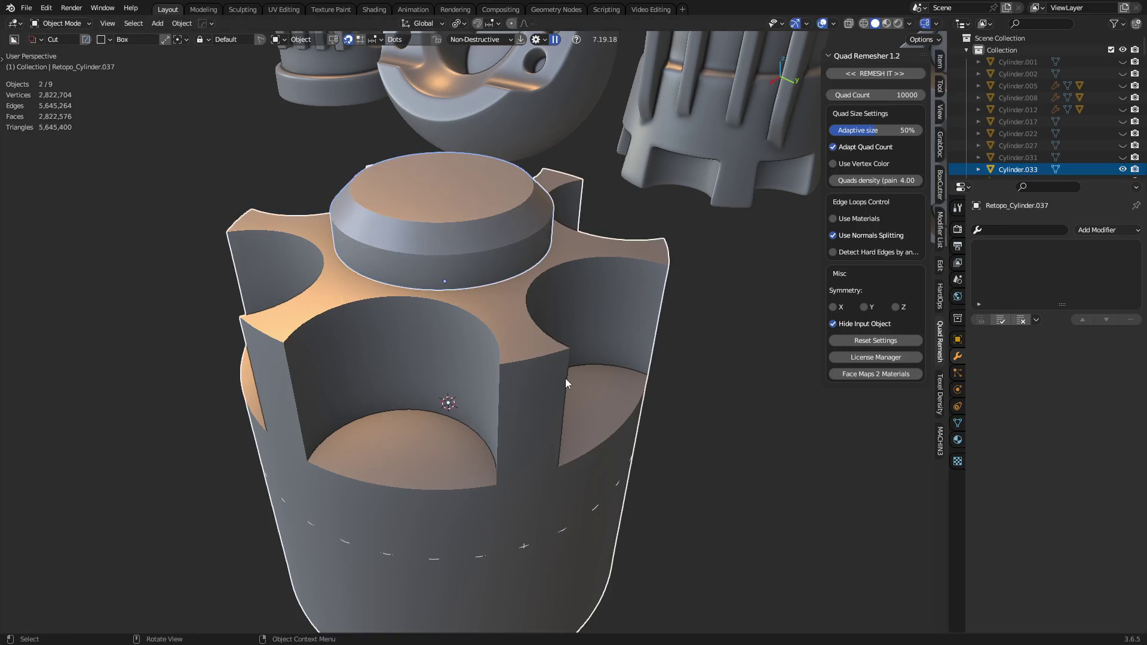
{"action": "key", "text": "ctrl+KP_Add"}
{"action": "key", "text": "h"}
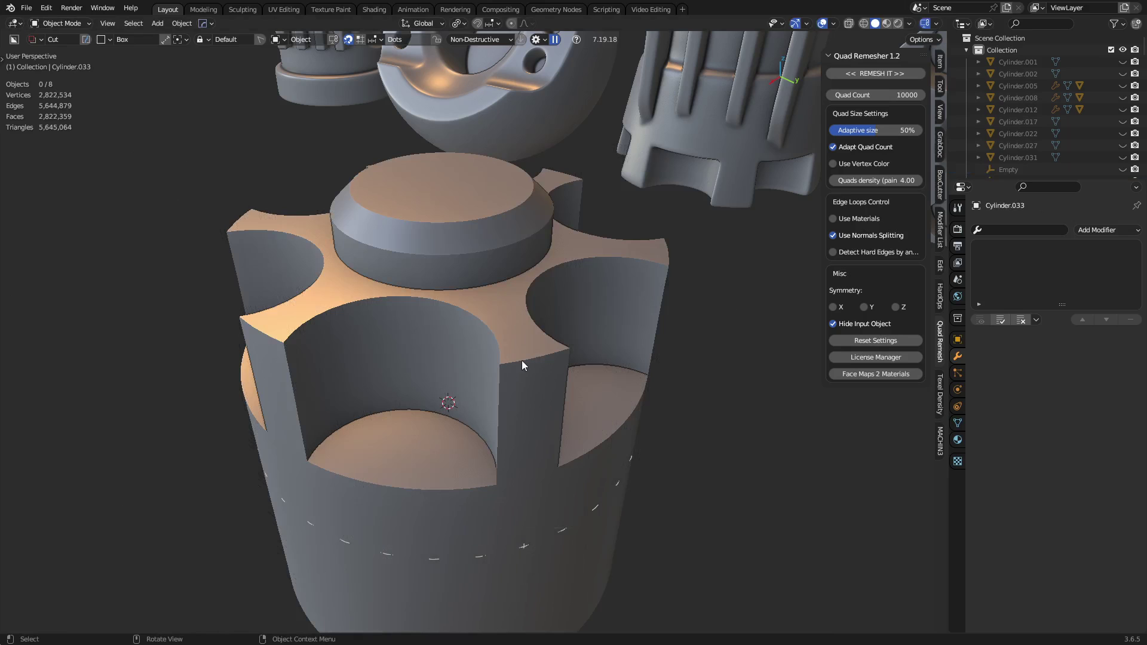
{"action": "left_click", "coordinate": [523, 362]}
{"action": "key", "text": "shift+w"}
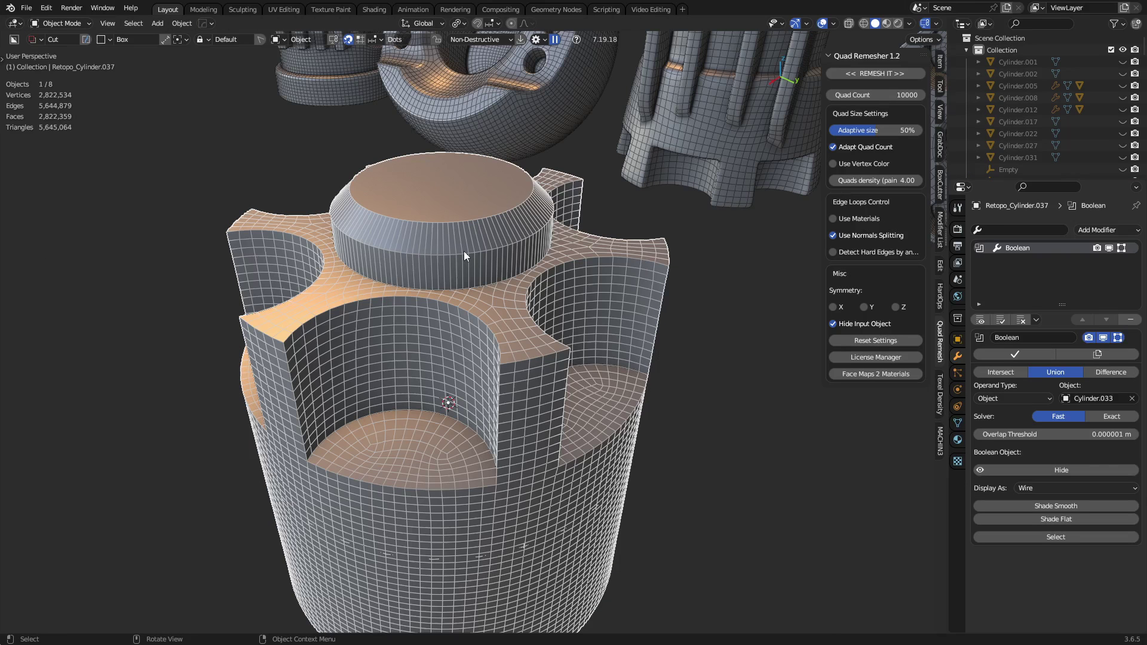
{"action": "key", "text": "shift+z"}
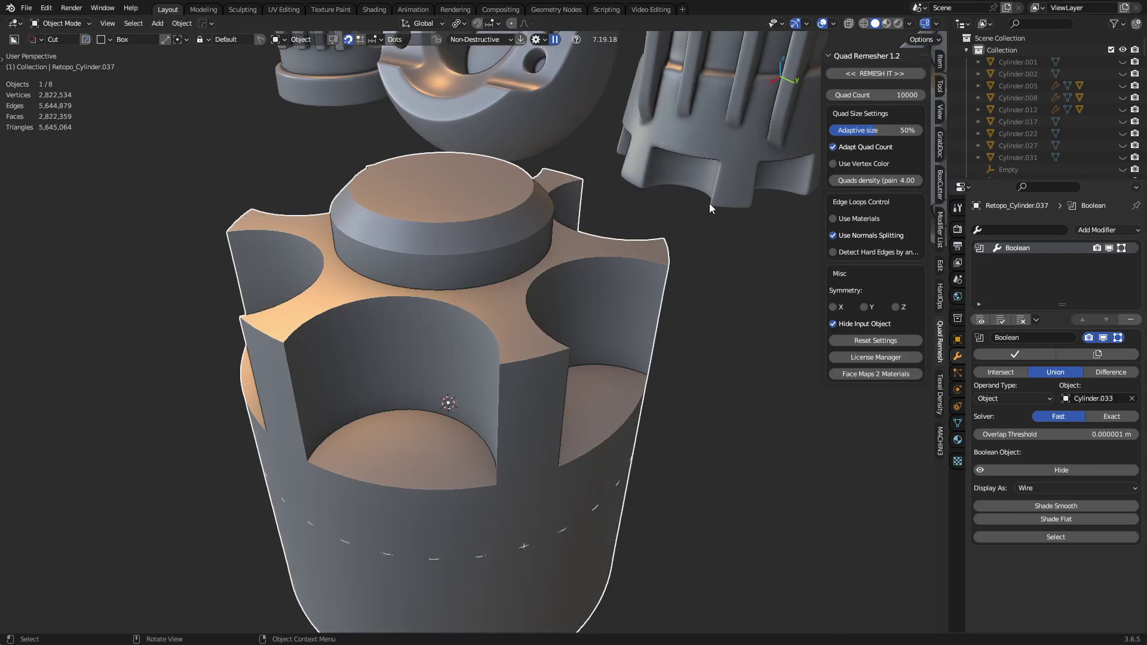
Shade the combined body smooth with Auto Smooth at 30° and remesh it with a quad count of 10000
{"action": "right_click", "coordinate": [624, 263]}
{"action": "left_click", "coordinate": [626, 264]}
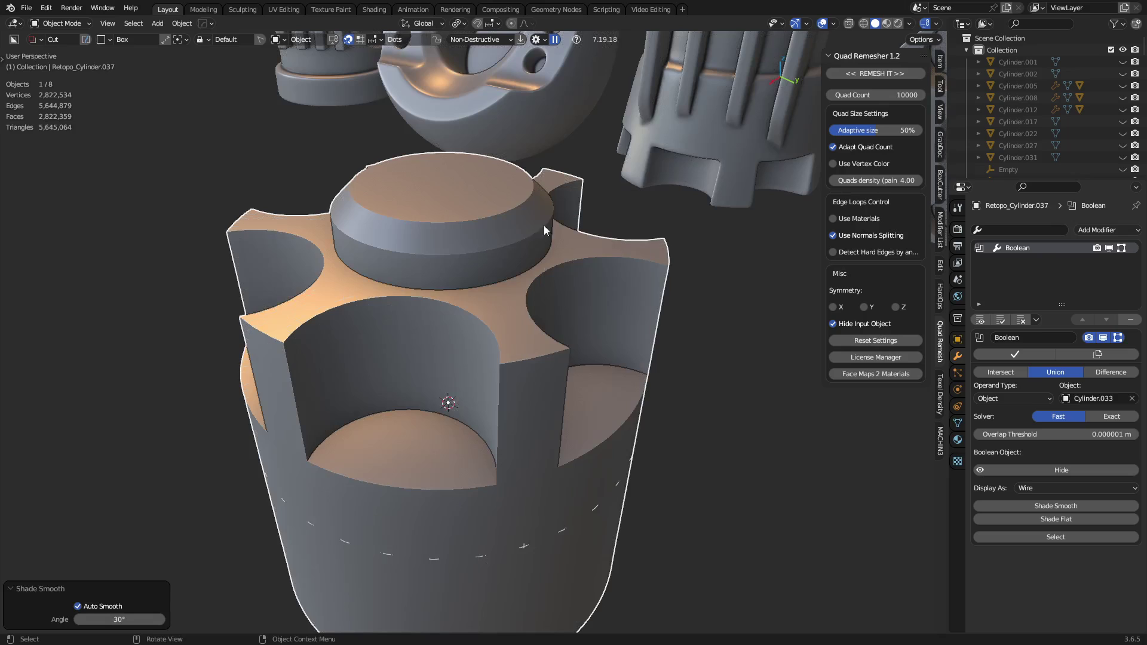
{"action": "left_click", "coordinate": [879, 71]}
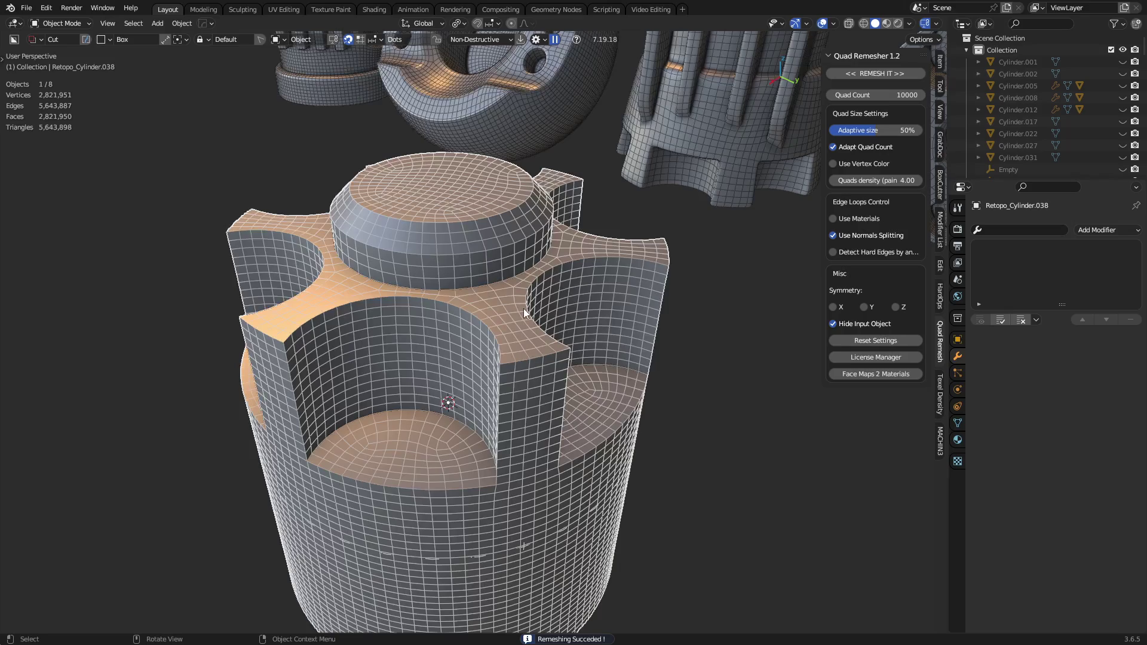
Add a cylinder with 128 vertices, 1 m radius and 2 m depth, and move it about 0.906 m along Y
{"action": "mouse_move", "coordinate": [523, 308]}
{"action": "middle_mouse_down"}
{"action": "mouse_move", "coordinate": [466, 258]}
{"action": "mouse_move", "coordinate": [627, 384]}
{"action": "mouse_move", "coordinate": [463, 327]}
{"action": "mouse_move", "coordinate": [612, 359]}
{"action": "mouse_move", "coordinate": [525, 289]}
{"action": "middle_mouse_up"}
{"action": "key", "text": "shift+a"}
{"action": "mouse_move", "coordinate": [524, 289]}
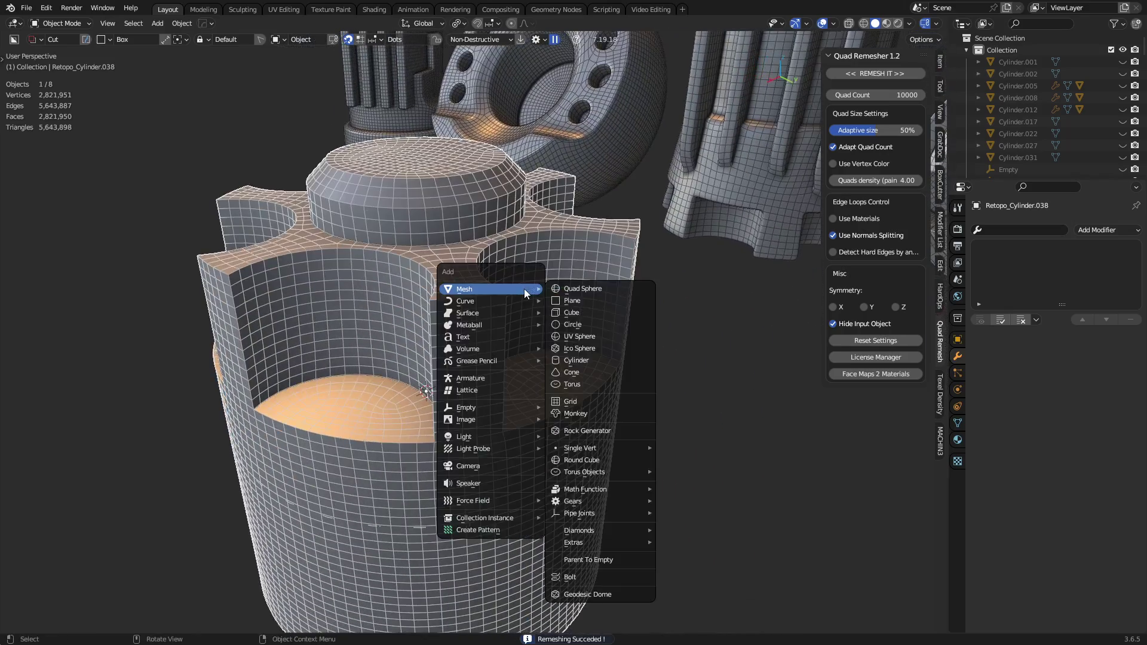
{"action": "left_click", "coordinate": [608, 357]}
{"action": "key", "text": "ctrl+Tab"}
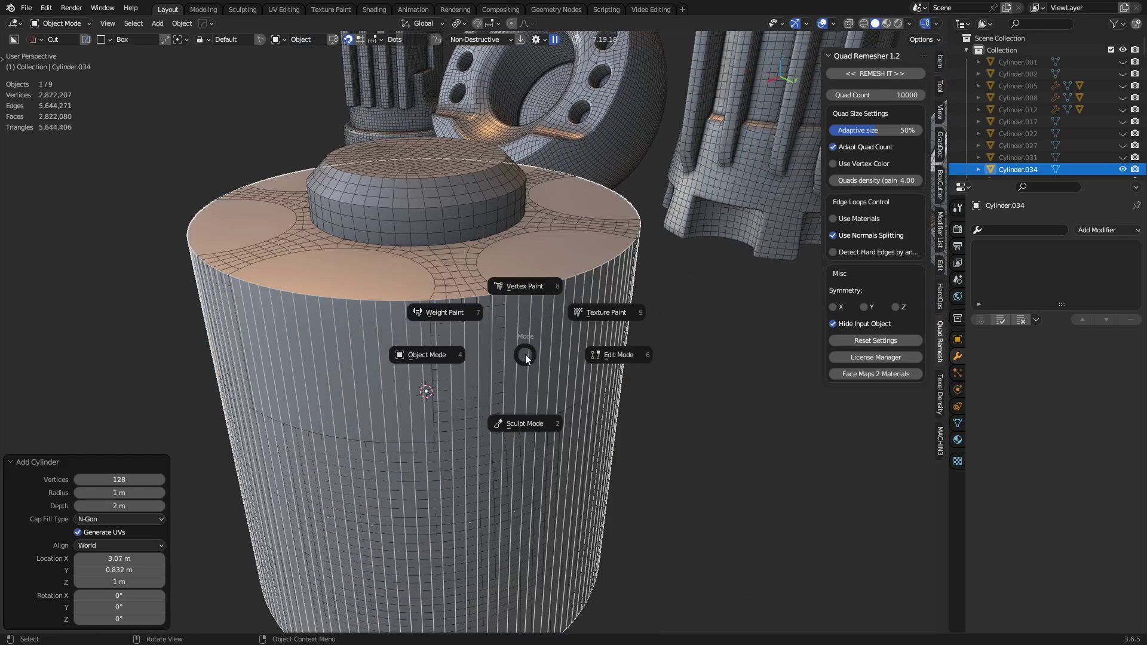
{"action": "left_click", "coordinate": [483, 357]}
{"action": "key", "text": "g"}
{"action": "key", "text": "x"}
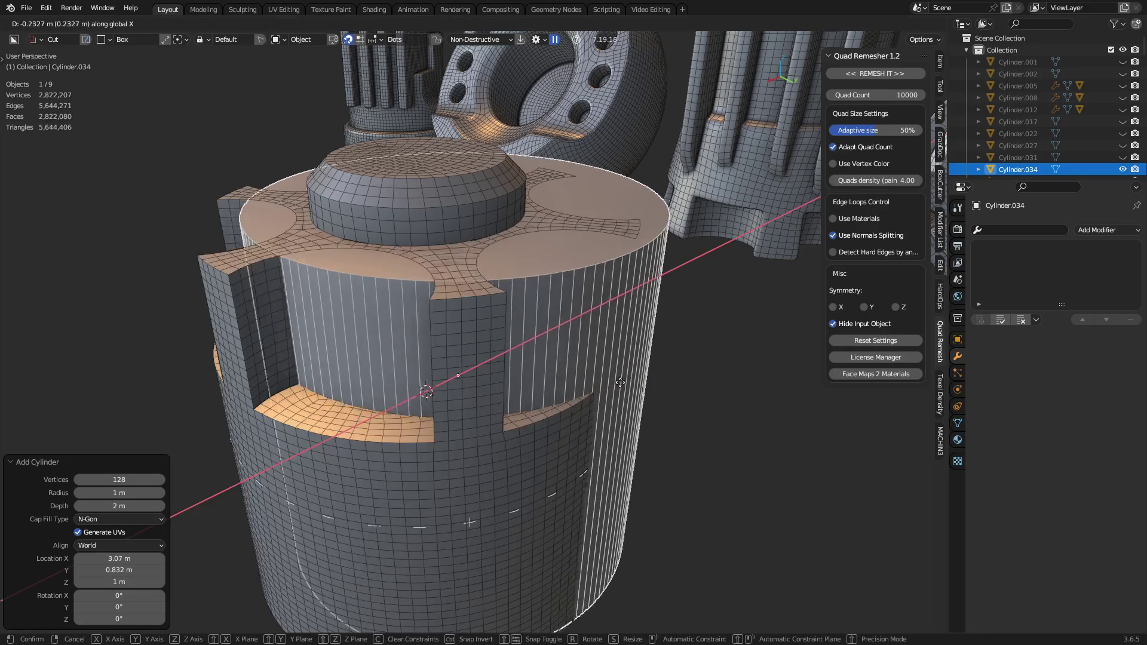
{"action": "key", "text": "y"}
{"action": "left_click", "coordinate": [700, 423]}
Scale the offset cylinder's mesh down to fit inside a notch and raise the object about 0.254 m along Z at the notch floor
{"action": "key", "text": "ctrl+Tab"}
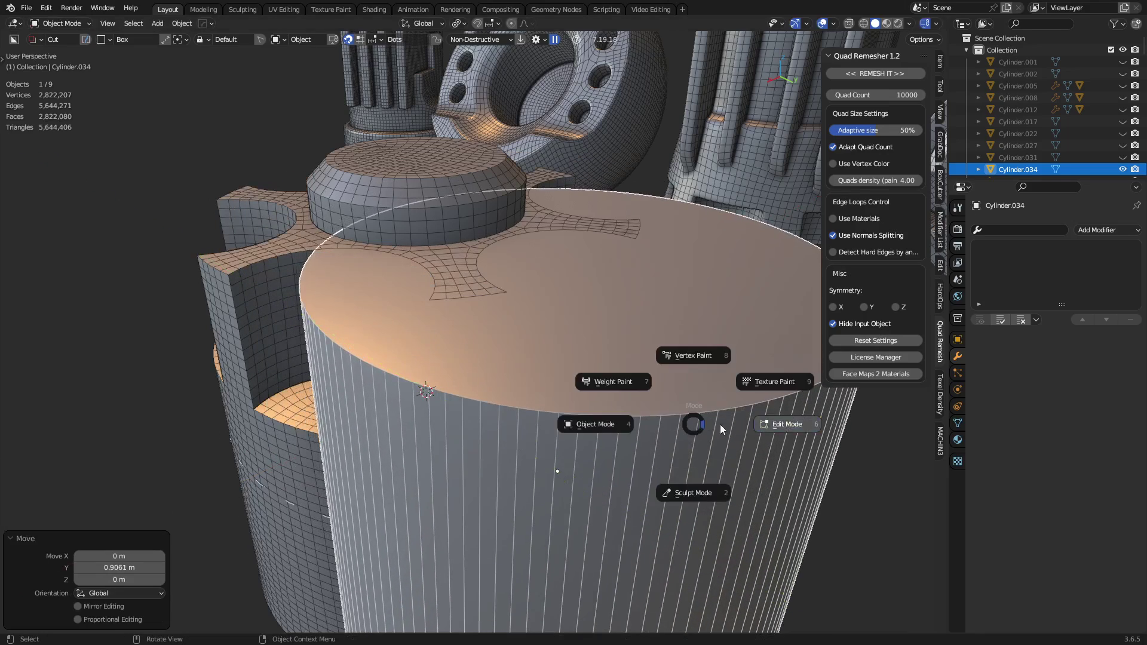
{"action": "left_click", "coordinate": [780, 427]}
{"action": "key", "text": "s"}
{"action": "left_click", "coordinate": [628, 468]}
{"action": "key", "text": "Tab"}
{"action": "left_click", "coordinate": [552, 466]}
{"action": "key", "text": "g"}
{"action": "key", "text": "z"}
{"action": "left_click", "coordinate": [569, 426]}
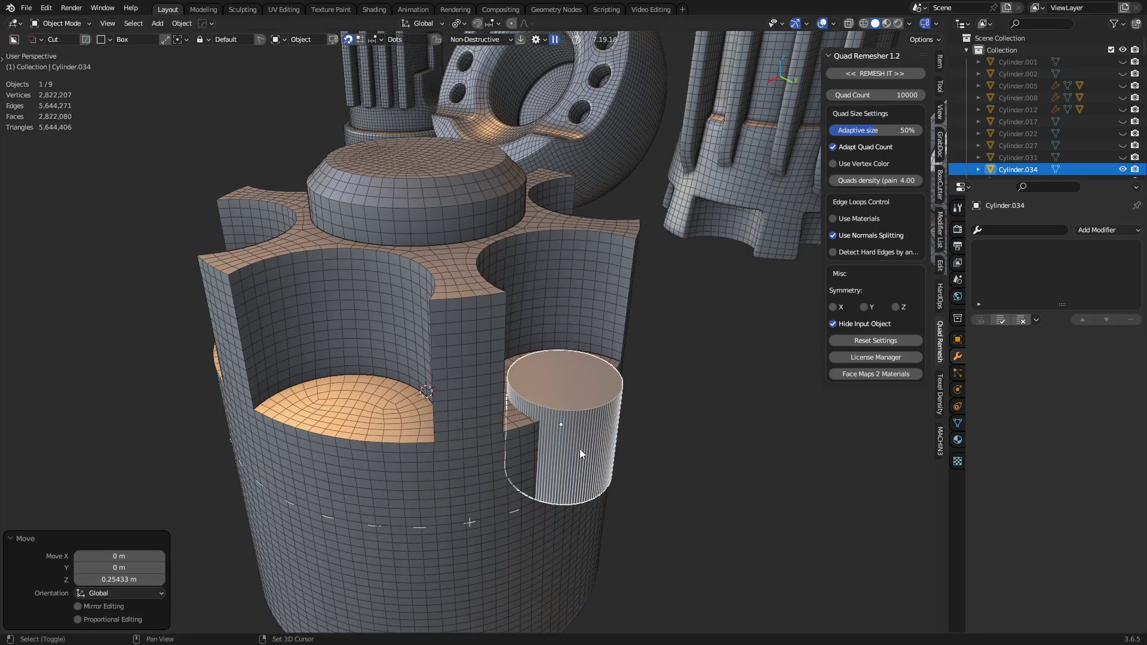
{"action": "middle_click_drag", "start_coordinate": [580, 449], "coordinate": [565, 368], "text": "shift"}
Radially array the small cylinder around the notched body's Z axis with a count of 6
{"action": "key", "text": "q"}
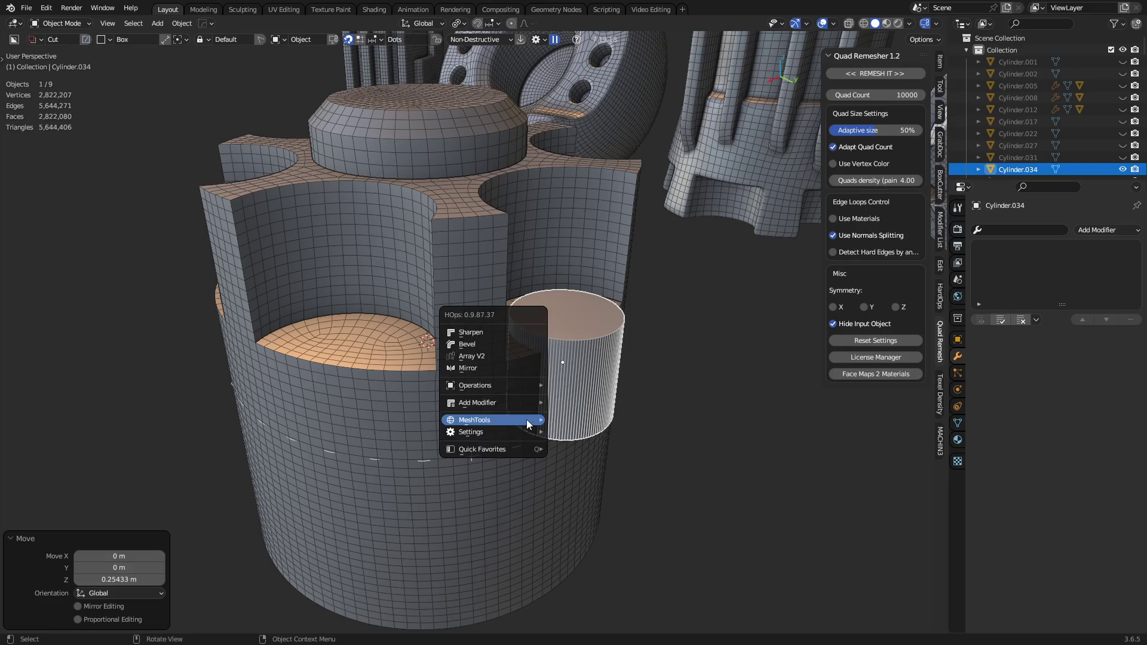
{"action": "mouse_move", "coordinate": [527, 420]}
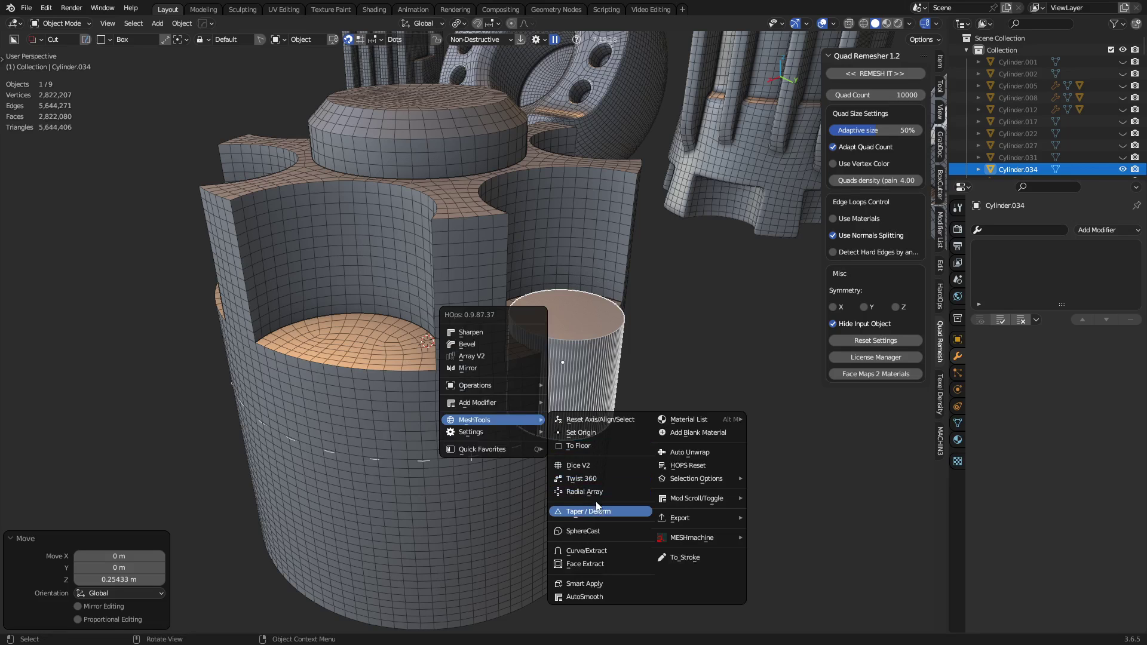
{"action": "left_click", "coordinate": [592, 492]}
{"action": "left_click", "coordinate": [535, 430], "text": "shift"}
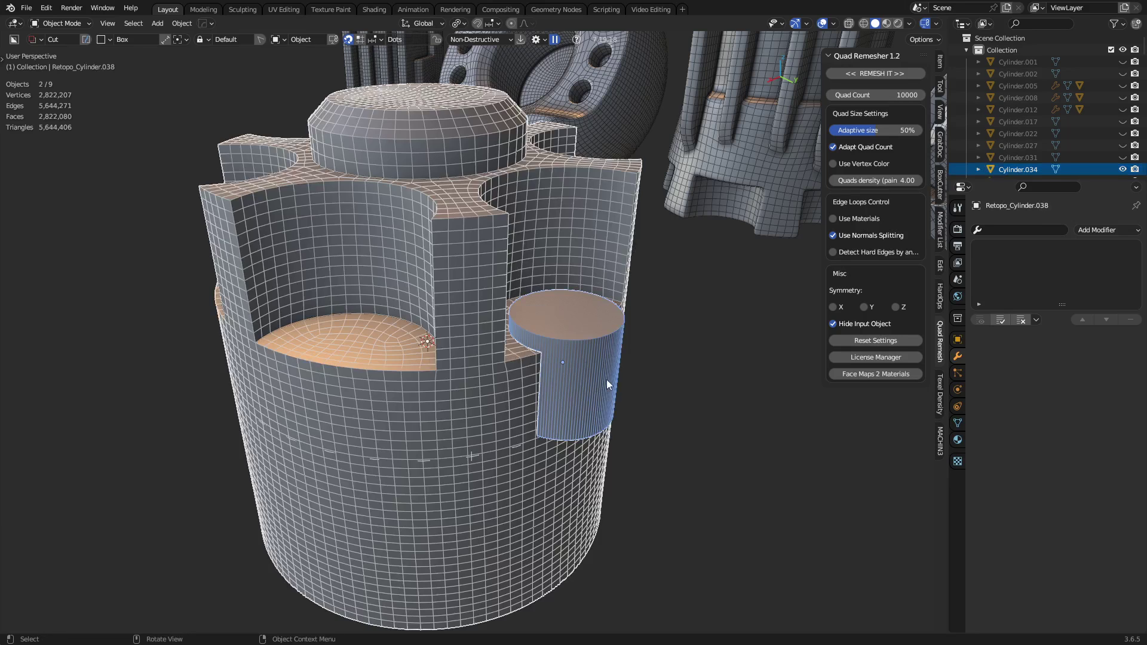
{"action": "key", "text": "q"}
{"action": "mouse_move", "coordinate": [607, 380]}
{"action": "left_click", "coordinate": [674, 452]}
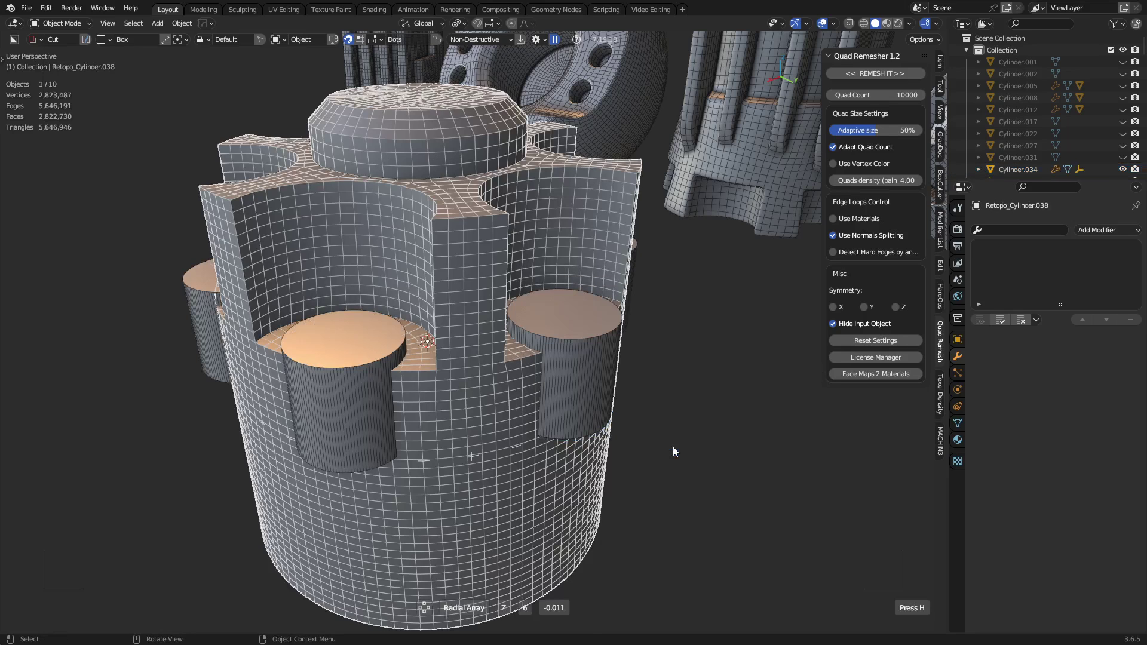
Cut the arrayed small cylinders from the body with a Fast Boolean Difference and shade the body smooth with Auto Smooth at 30°
{"action": "left_click", "coordinate": [558, 453]}
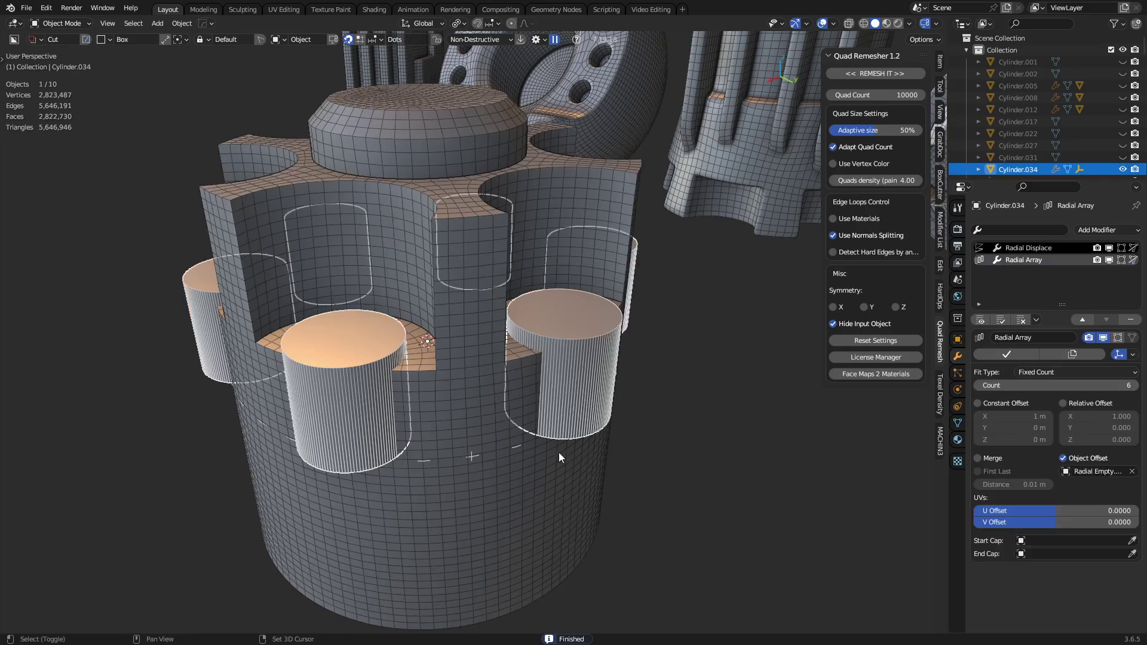
{"action": "key", "text": "ctrl+KP_Subtract"}
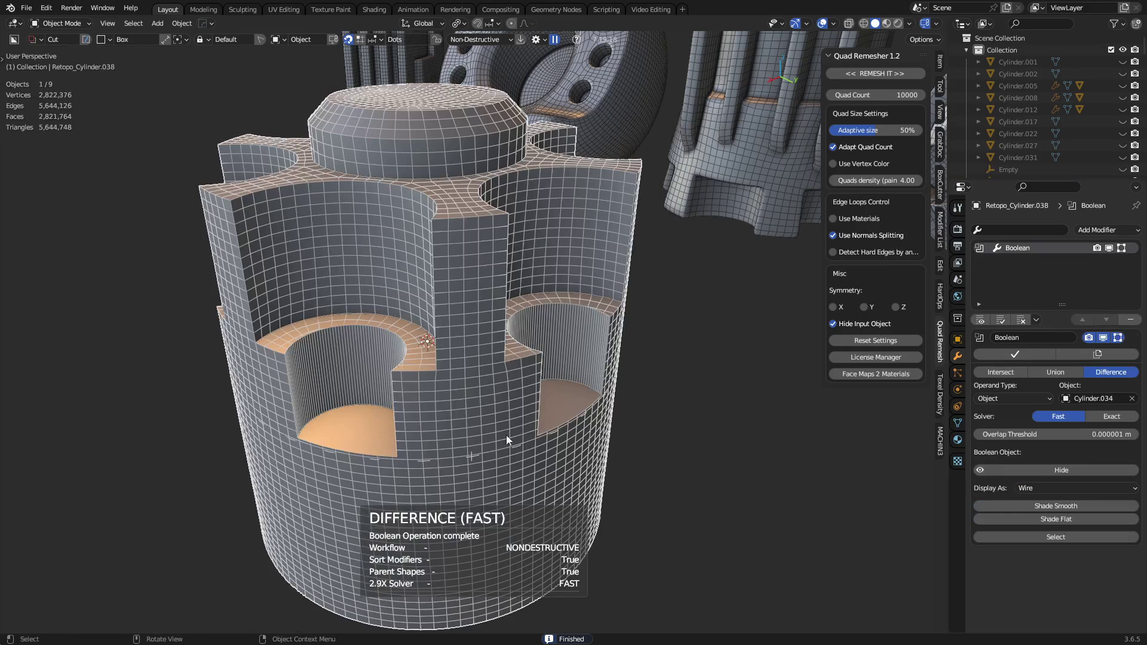
{"action": "right_click", "coordinate": [515, 424]}
{"action": "left_click", "coordinate": [513, 398]}
Reveal the body's Boolean cutter cylinders, hide them again, and reselect the notched body
{"action": "key", "text": "q"}
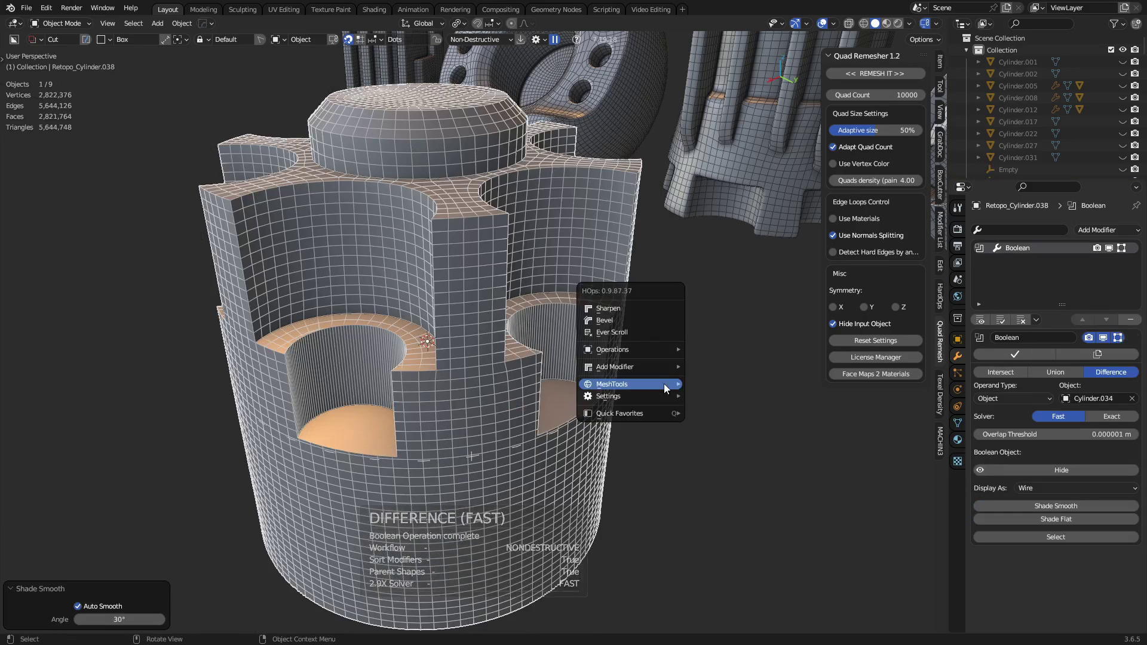
{"action": "left_click", "coordinate": [665, 384]}
{"action": "left_click", "coordinate": [664, 384]}
{"action": "right_click", "coordinate": [664, 385]}
{"action": "left_click", "coordinate": [664, 384]}
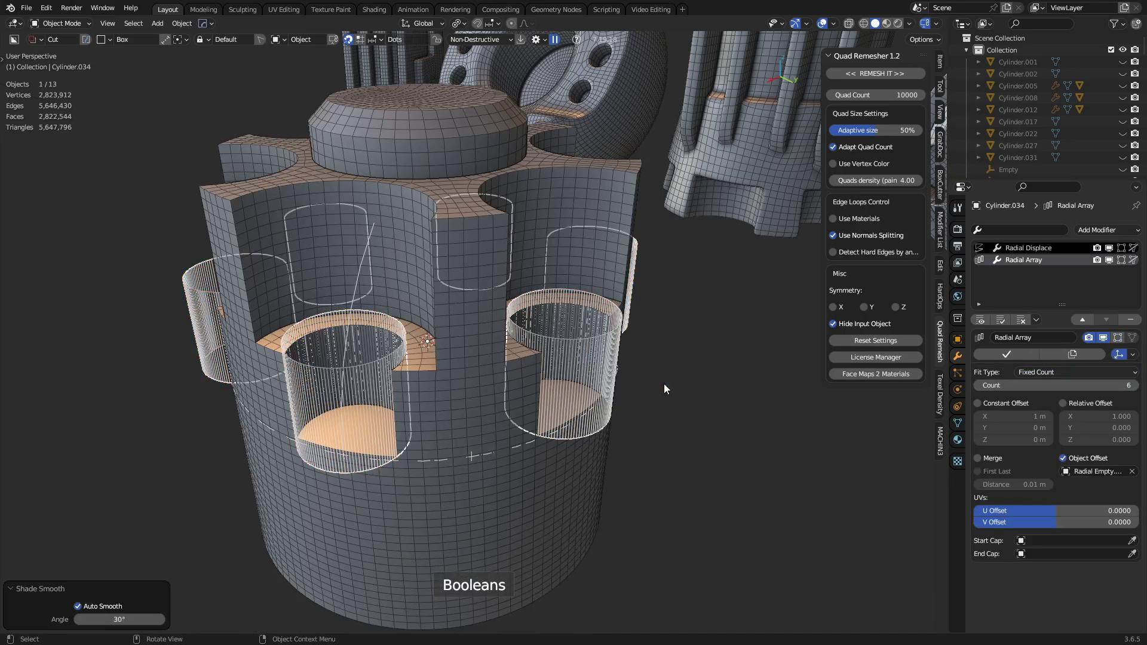
{"action": "key", "text": "h"}
{"action": "left_click", "coordinate": [536, 435]}
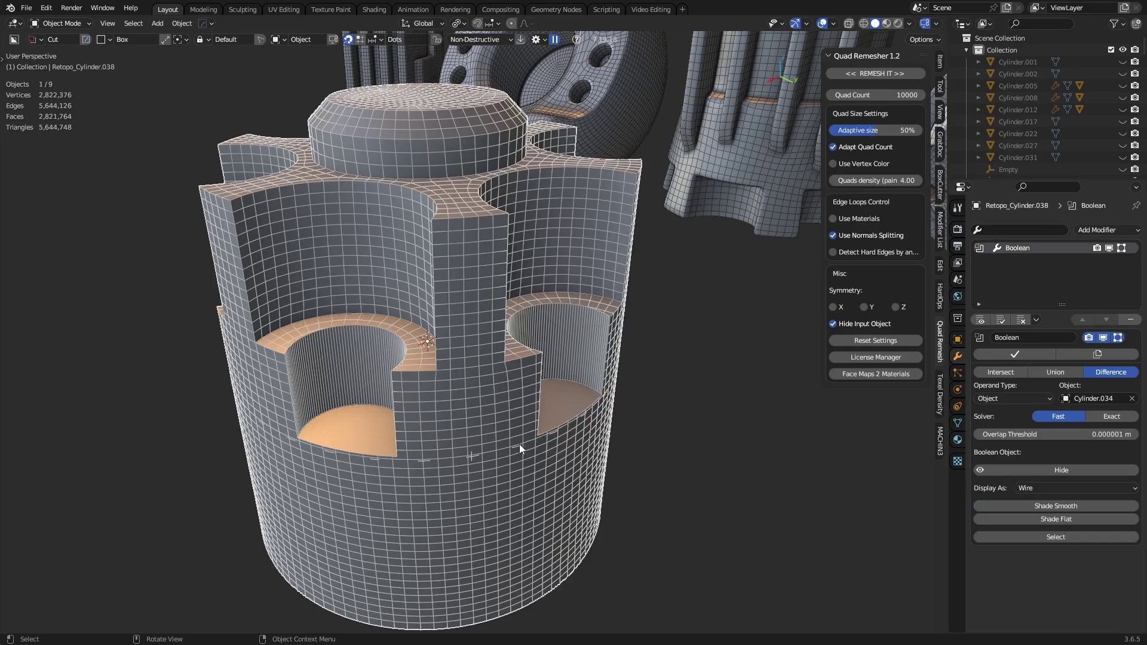
Remesh the pocketed cylinder body into clean quads with Quad Remesher at a quad count of 10000
{"action": "right_click", "coordinate": [608, 400]}
{"action": "left_click", "coordinate": [608, 397]}
{"action": "left_click", "coordinate": [883, 75]}
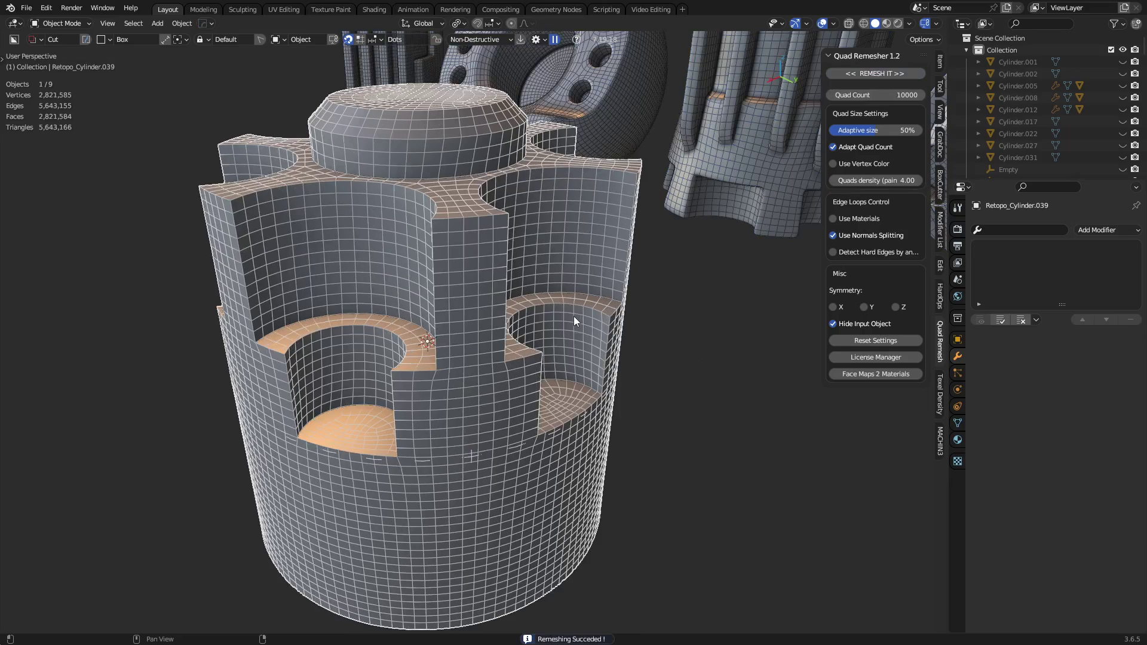
{"action": "middle_click_drag", "start_coordinate": [573, 317], "coordinate": [556, 372]}
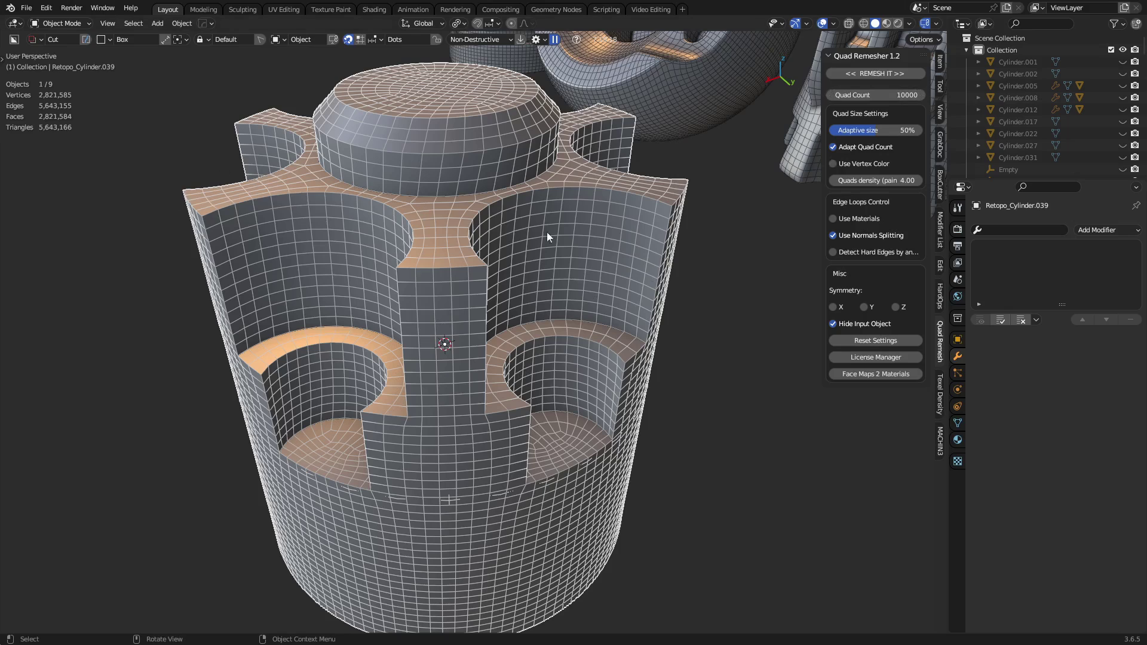
Shade the remeshed cylinder smooth and add a Subdivision modifier at level 2
{"action": "right_click", "coordinate": [573, 285]}
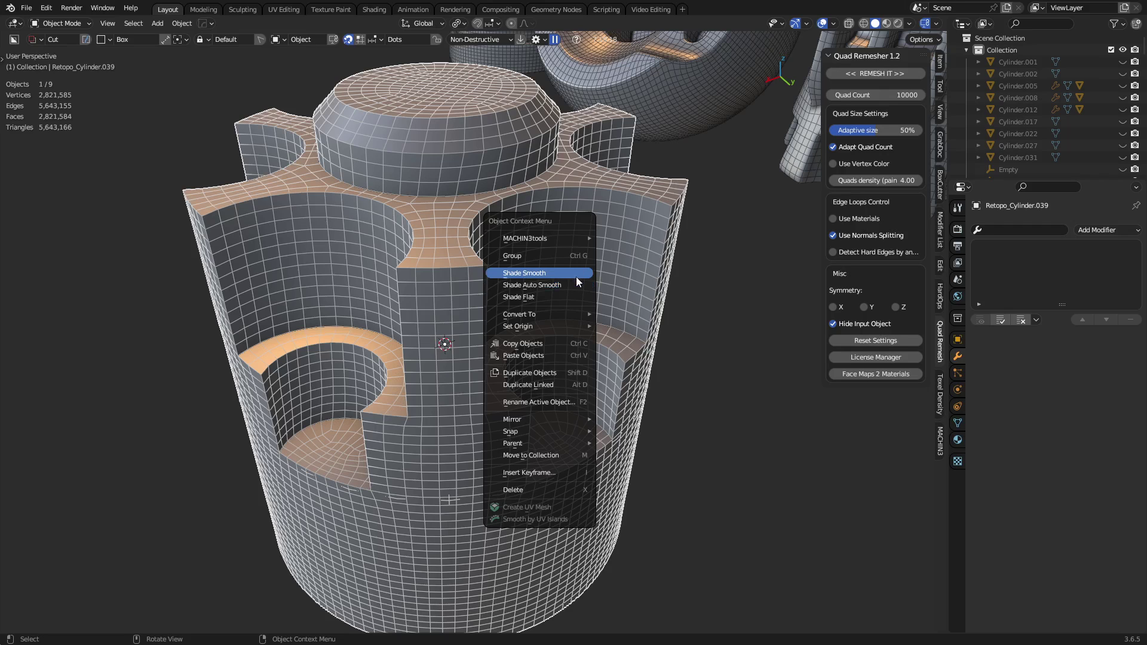
{"action": "left_click", "coordinate": [576, 278]}
{"action": "right_click", "coordinate": [582, 285]}
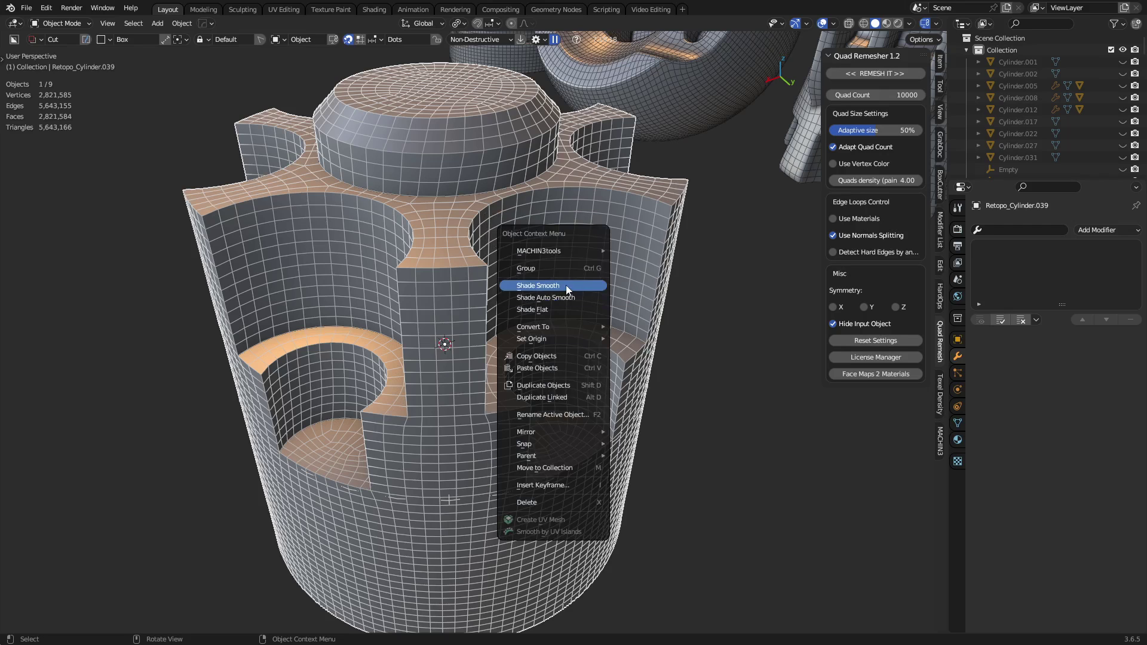
{"action": "left_click", "coordinate": [565, 287]}
{"action": "key", "text": "ctrl+2"}
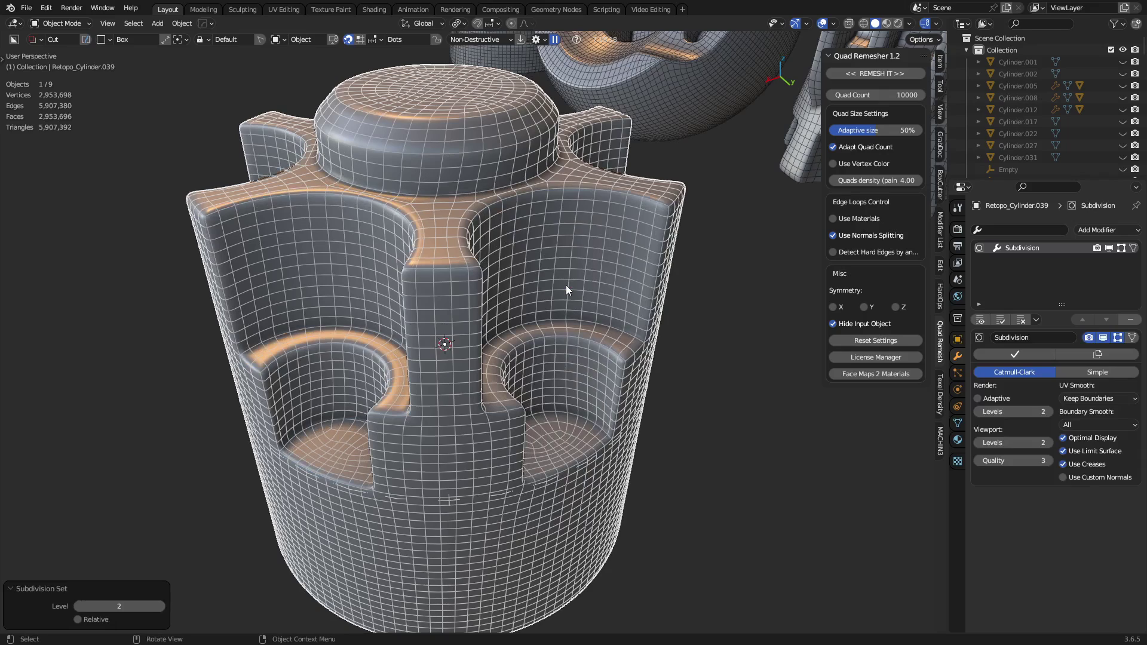
Hide the wireframe display and review the collection of finished remeshed models, selecting several of them in turn
{"action": "key", "text": "a"}
{"action": "key", "text": "a"}
{"action": "key", "text": "shift+w"}
{"action": "scroll", "coordinate": [565, 328], "scroll_direction": "down", "scroll_amount": 3}
{"action": "middle_click_drag", "start_coordinate": [565, 328], "coordinate": [604, 306]}
{"action": "scroll", "coordinate": [604, 310], "scroll_direction": "down", "scroll_amount": 4}
{"action": "middle_click_drag", "start_coordinate": [709, 229], "coordinate": [565, 285]}
{"action": "left_click", "coordinate": [565, 285]}
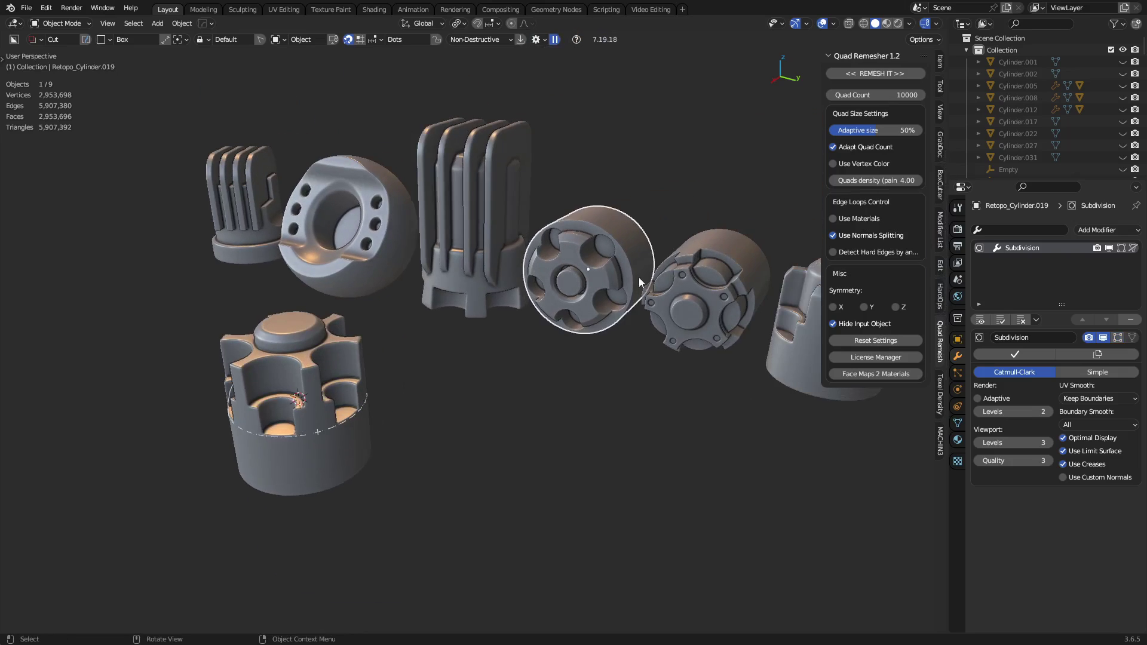
{"action": "left_click", "coordinate": [695, 288]}
{"action": "scroll", "coordinate": [696, 288], "scroll_direction": "down", "scroll_amount": 2}
{"action": "left_click", "coordinate": [736, 295]}
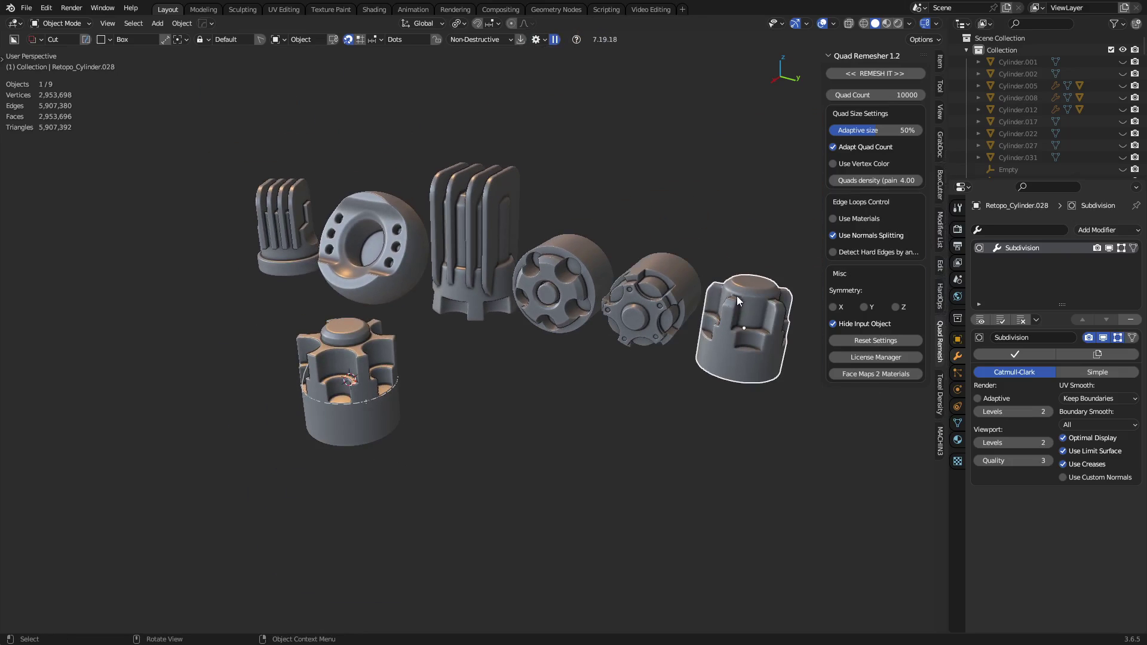
{"action": "left_click", "coordinate": [389, 267]}
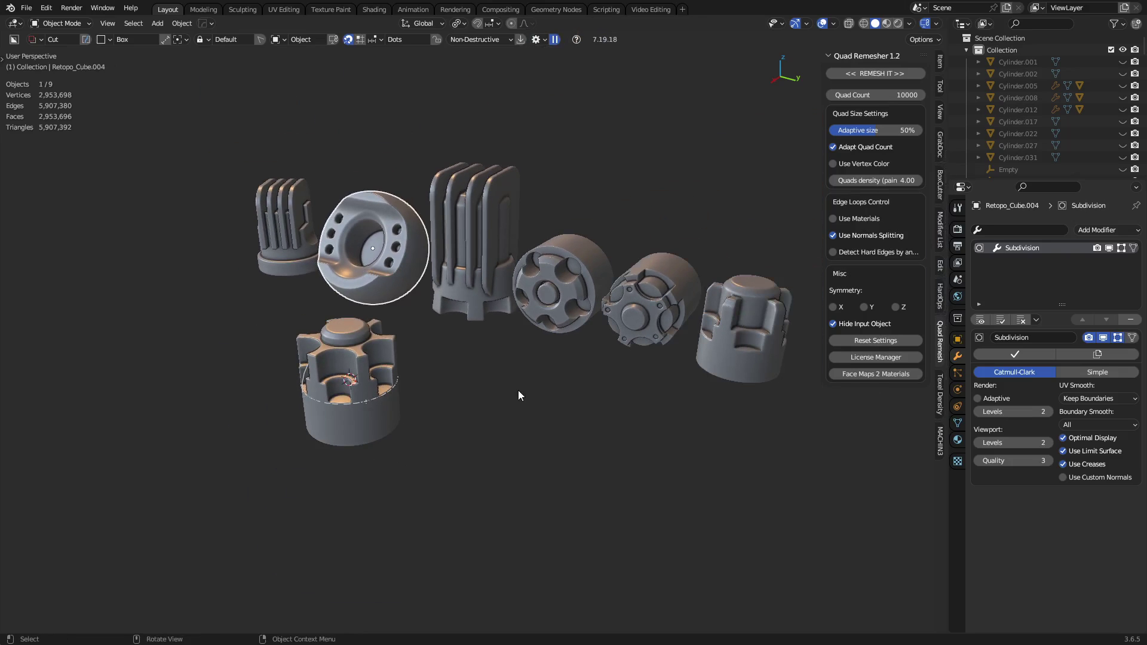
Add a quad sphere with 4 subdivisions and move it about 3.678 m along Y
{"action": "key", "text": "shift+a"}
{"action": "left_click", "coordinate": [584, 87]}
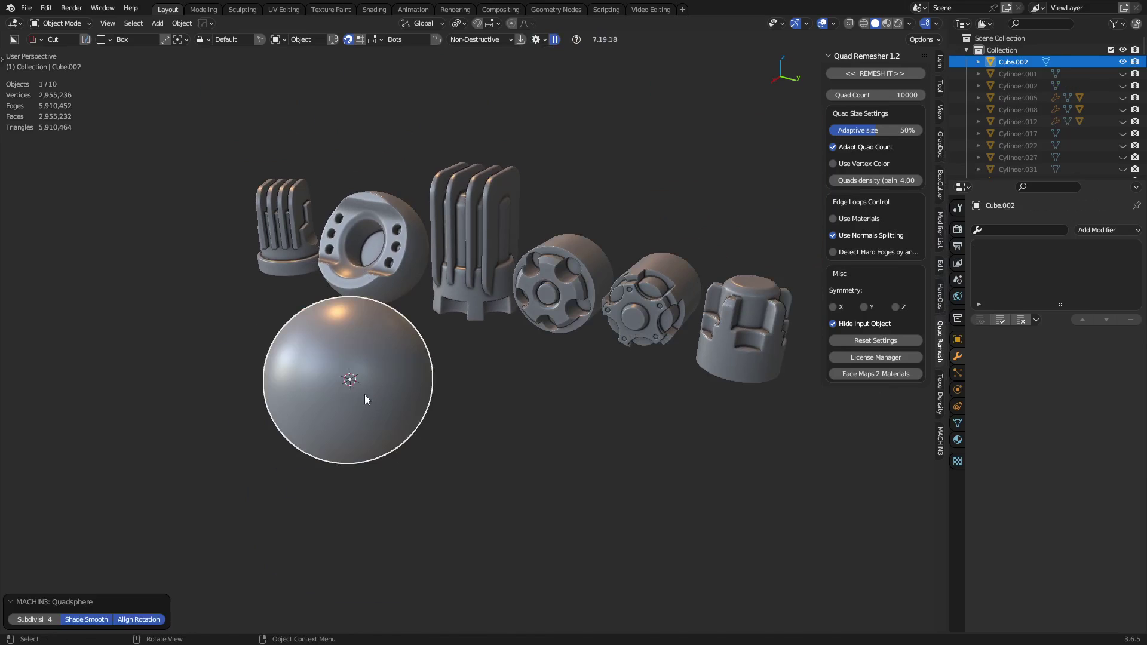
{"action": "key", "text": "g"}
{"action": "key", "text": "y"}
{"action": "left_click", "coordinate": [557, 460]}
Duplicate the sphere with an offset along Y and subtract the copy from the original with a Fast Boolean Difference
{"action": "key", "text": "shift+d"}
{"action": "key", "text": "x"}
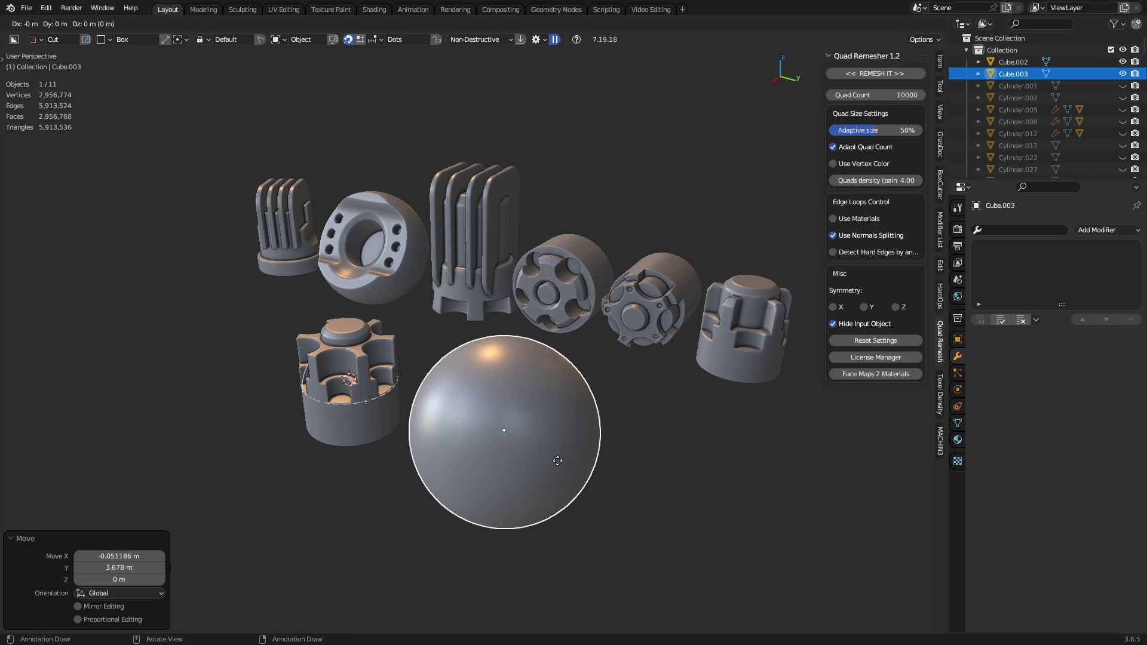
{"action": "key", "text": "y"}
{"action": "left_click", "coordinate": [613, 477]}
{"action": "middle_click_drag", "start_coordinate": [628, 469], "coordinate": [568, 408], "text": "shift"}
{"action": "left_click", "coordinate": [392, 398], "text": "shift"}
{"action": "key", "text": "ctrl+KP_Subtract"}
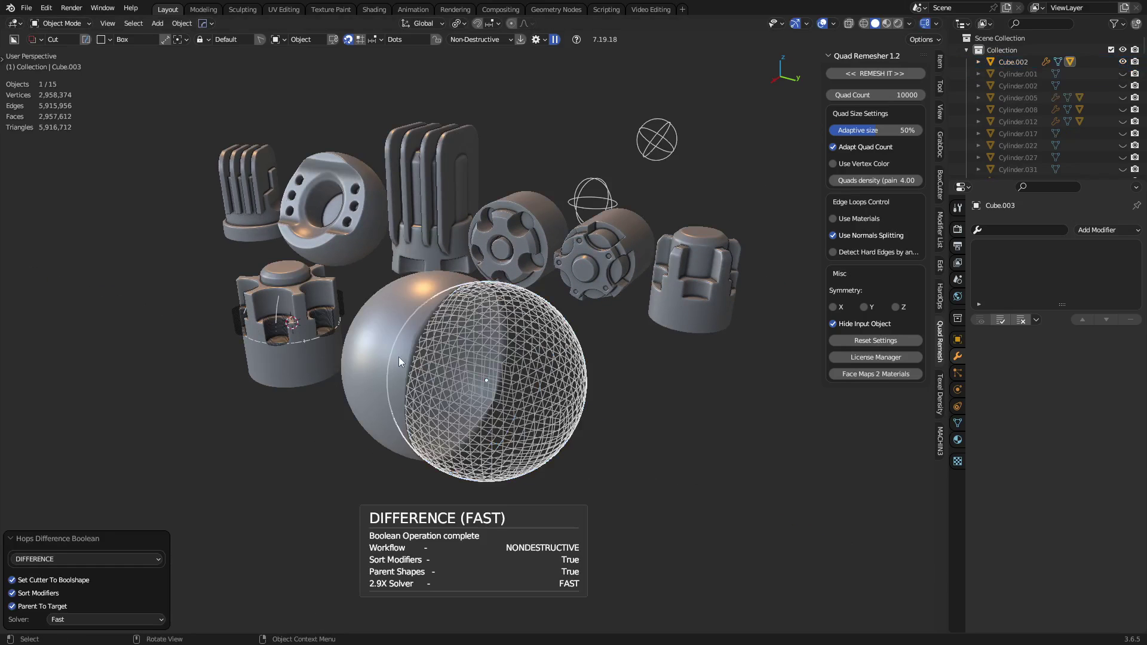
Apply the Boolean modifier on the original sphere and delete the cutter sphere
{"action": "left_click", "coordinate": [375, 371]}
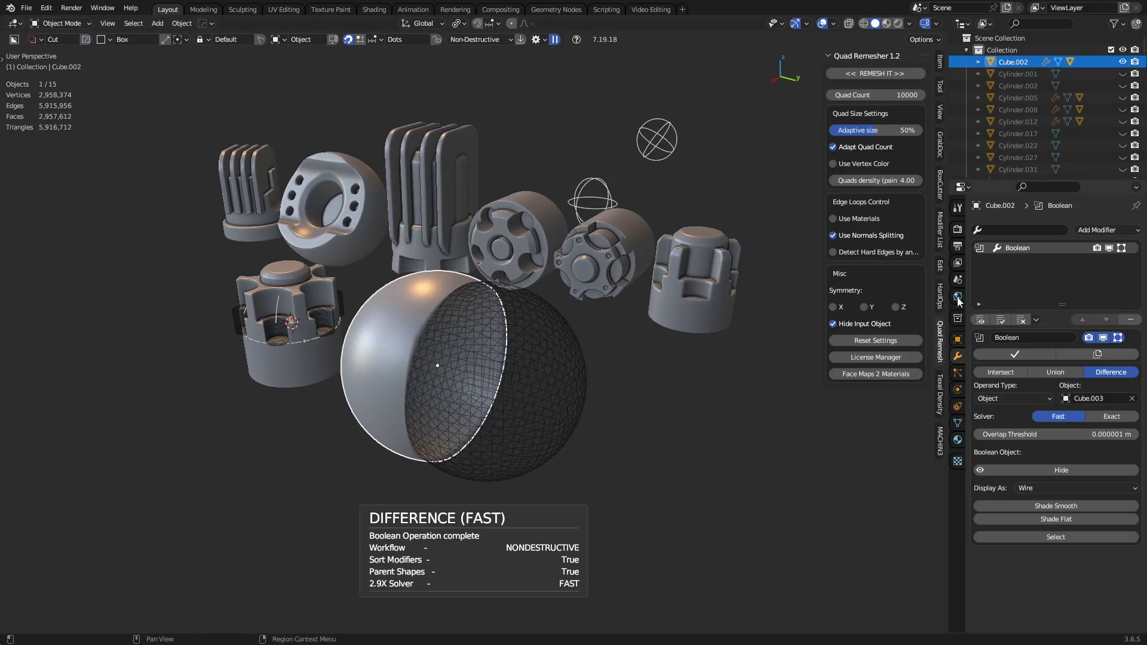
{"action": "left_click", "coordinate": [1016, 354]}
{"action": "left_click", "coordinate": [557, 398]}
{"action": "key", "text": "x"}
{"action": "left_click", "coordinate": [557, 397]}
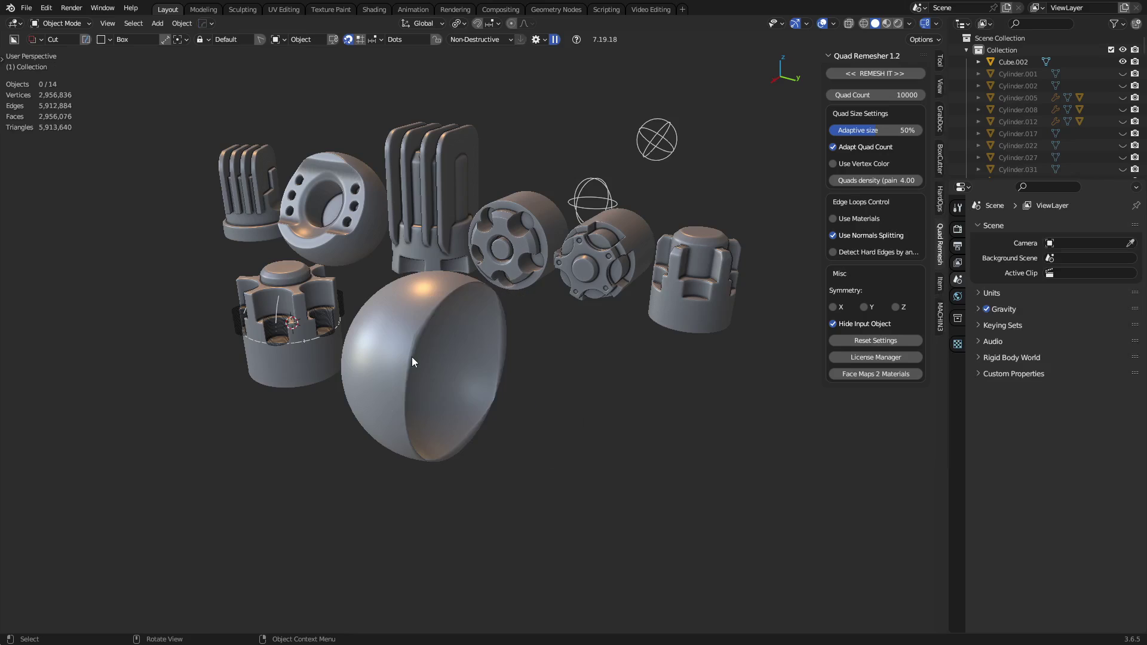
Select the edge loop around the hollow shell's rim in Edit Mode
{"action": "scroll", "coordinate": [444, 371], "scroll_direction": "up", "scroll_amount": 5}
{"action": "left_click", "coordinate": [462, 424]}
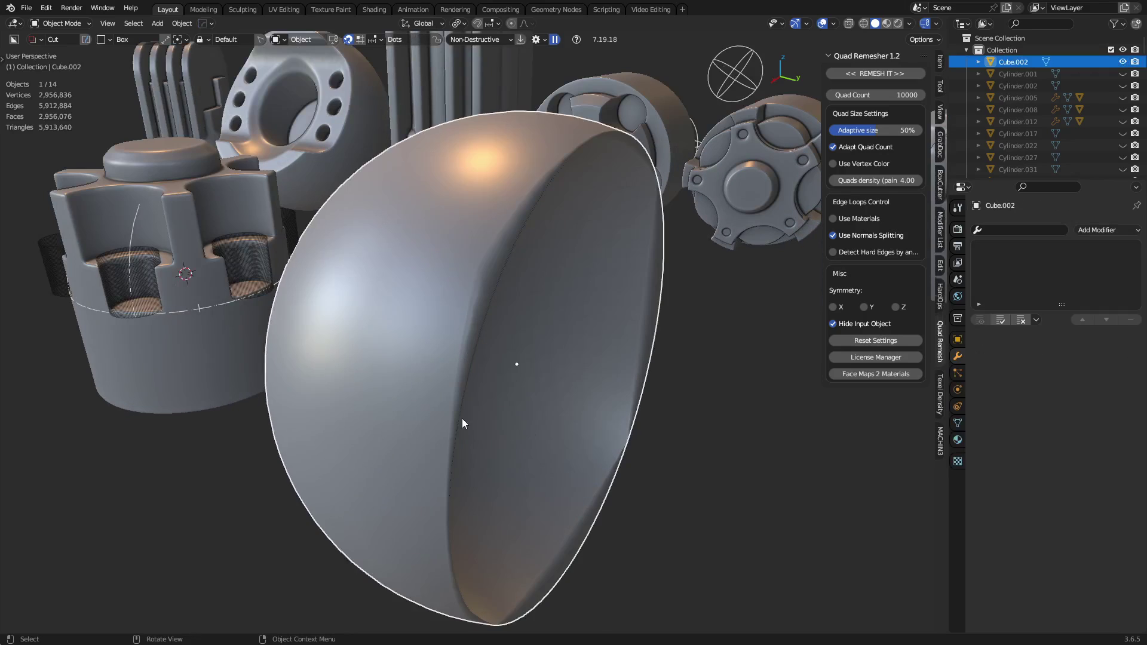
{"action": "key", "text": "Tab"}
{"action": "middle_click_drag", "start_coordinate": [553, 426], "coordinate": [462, 374]}
{"action": "left_click", "coordinate": [457, 385]}
{"action": "middle_click_drag", "start_coordinate": [584, 455], "coordinate": [358, 312], "text": "shift"}
{"action": "left_click", "coordinate": [355, 263], "text": "alt"}
{"action": "key", "text": "y"}
{"action": "left_click", "coordinate": [588, 291]}
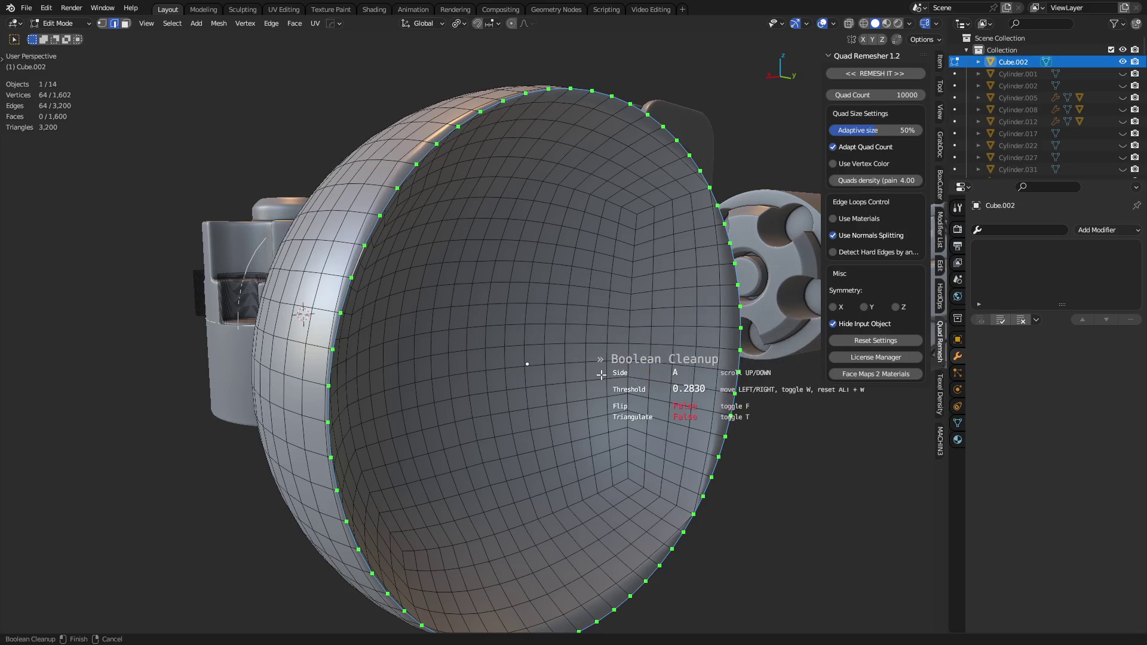
{"action": "left_click", "coordinate": [601, 374]}
Run an Offset Cut of width 0.29 on the rim loop and bevel the loop 0.136 m with one segment
{"action": "key", "text": "y"}
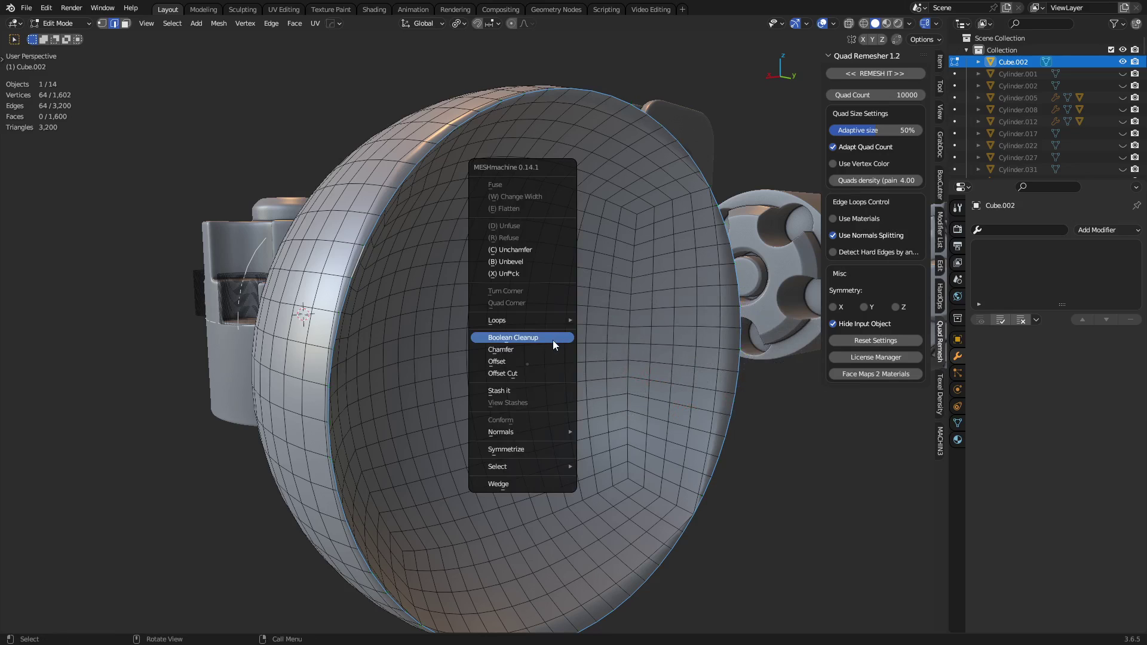
{"action": "left_click", "coordinate": [539, 373]}
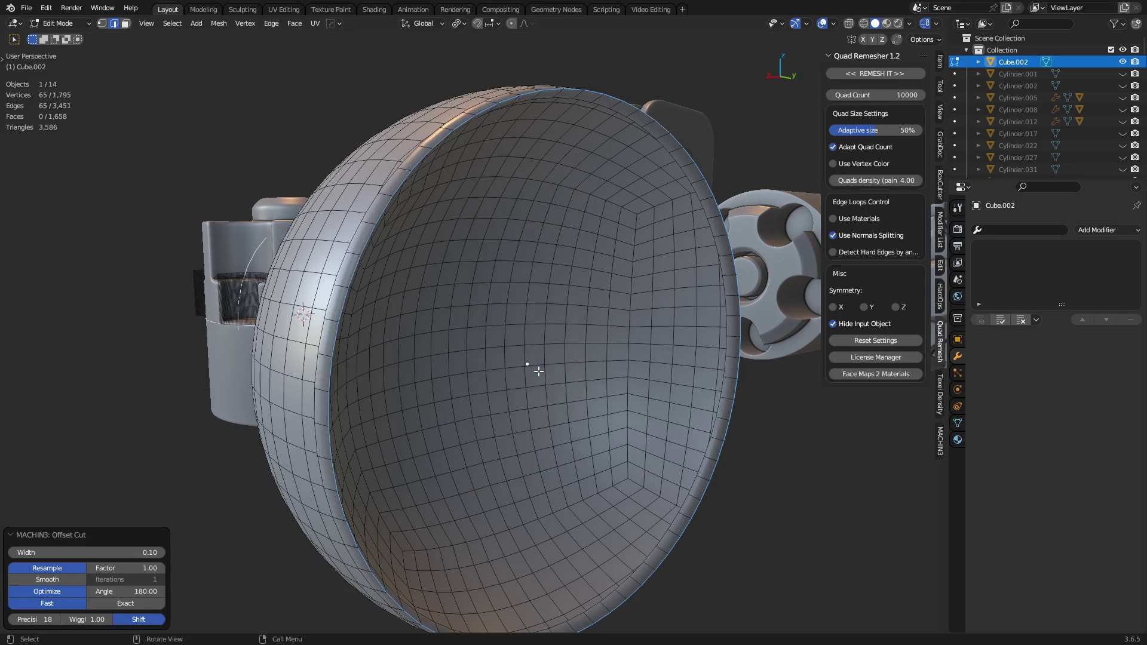
{"action": "left_click_drag", "start_coordinate": [84, 552], "coordinate": [162, 552]}
{"action": "middle_click_drag", "start_coordinate": [468, 378], "coordinate": [490, 380]}
{"action": "key", "text": "ctrl+b"}
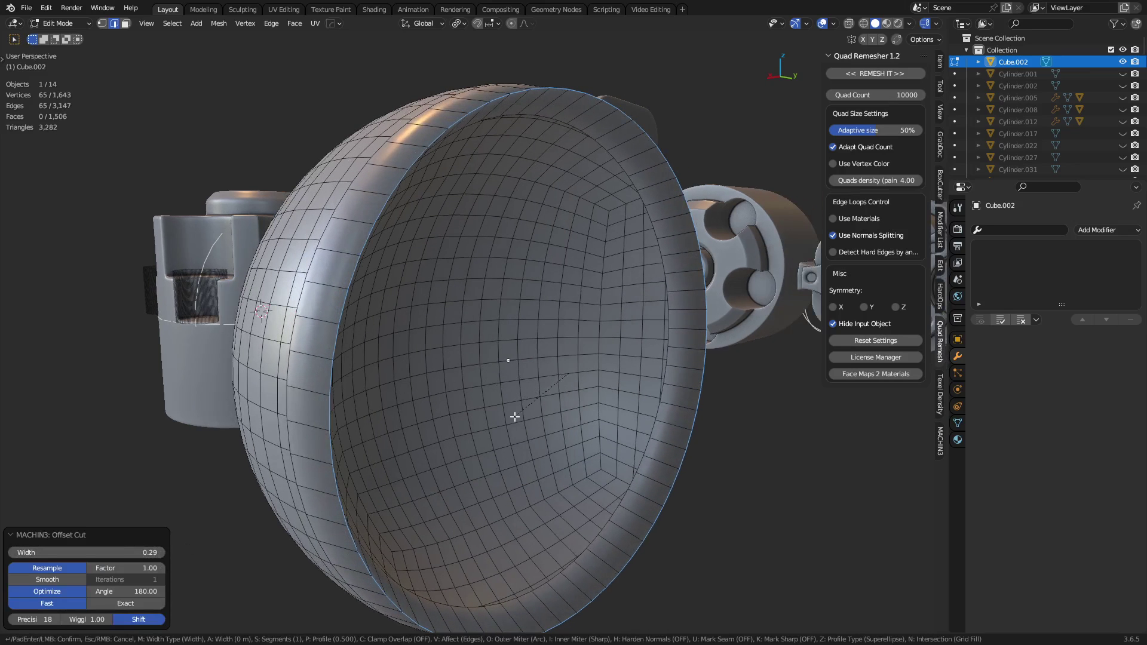
{"action": "left_click", "coordinate": [486, 431]}
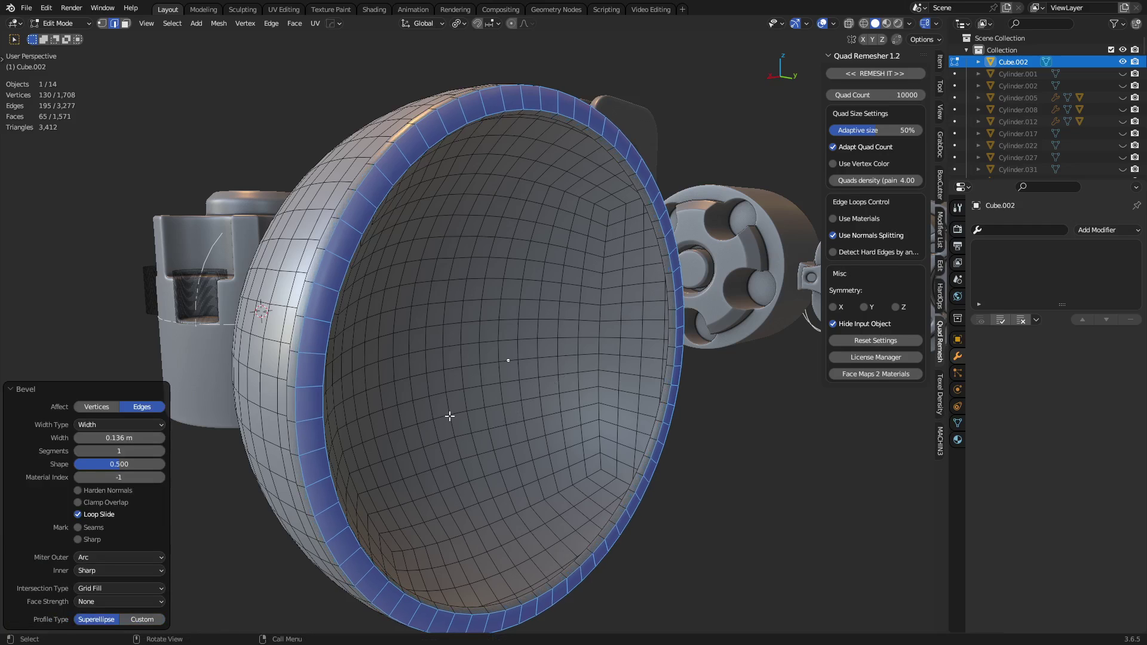
Mark the two edge loops of the beveled rim as sharp and apply Shade Auto Smooth to the shell
{"action": "left_click", "coordinate": [303, 377], "text": "alt"}
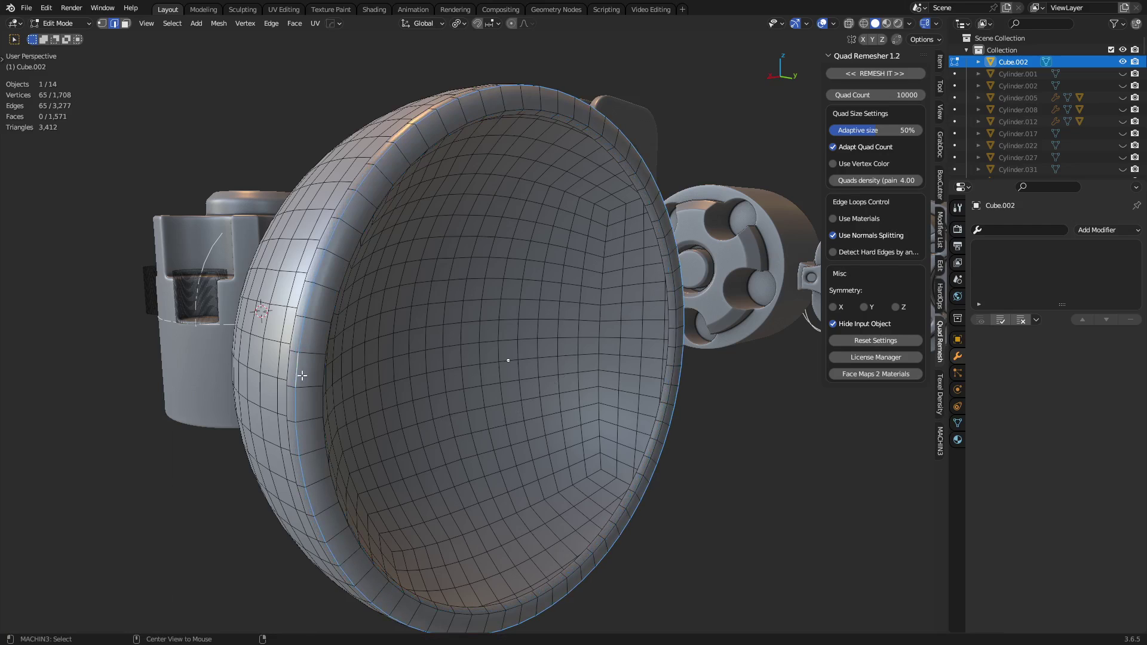
{"action": "left_click", "coordinate": [320, 377], "text": "alt+shift"}
{"action": "right_click", "coordinate": [550, 421]}
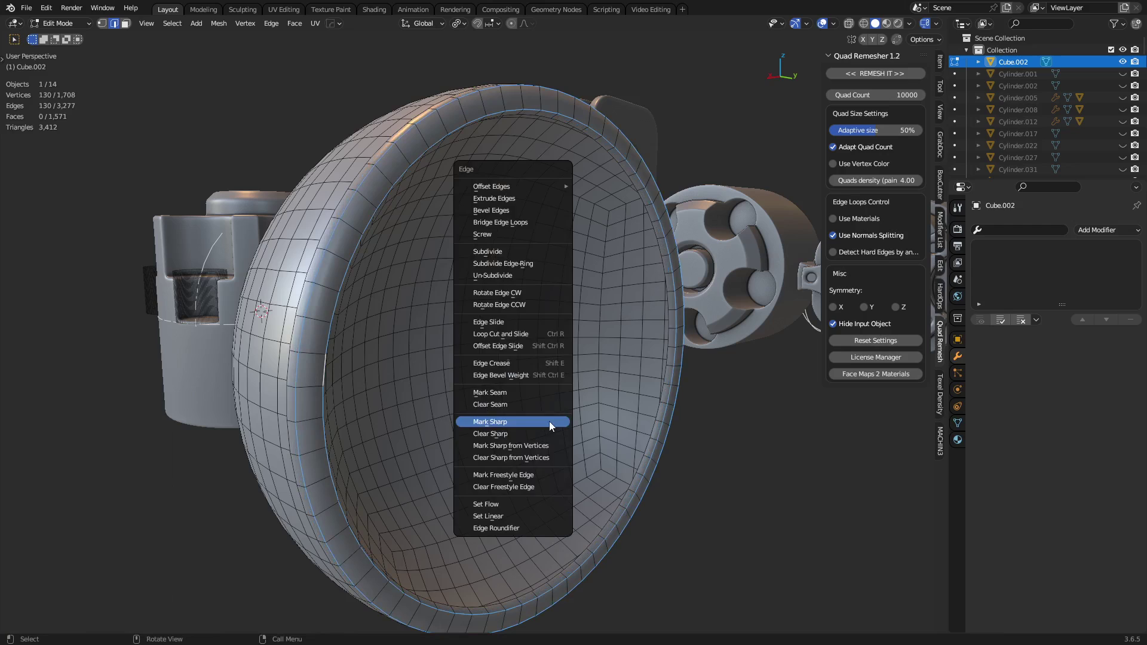
{"action": "left_click", "coordinate": [549, 421]}
{"action": "key", "text": "Tab"}
{"action": "right_click", "coordinate": [507, 422]}
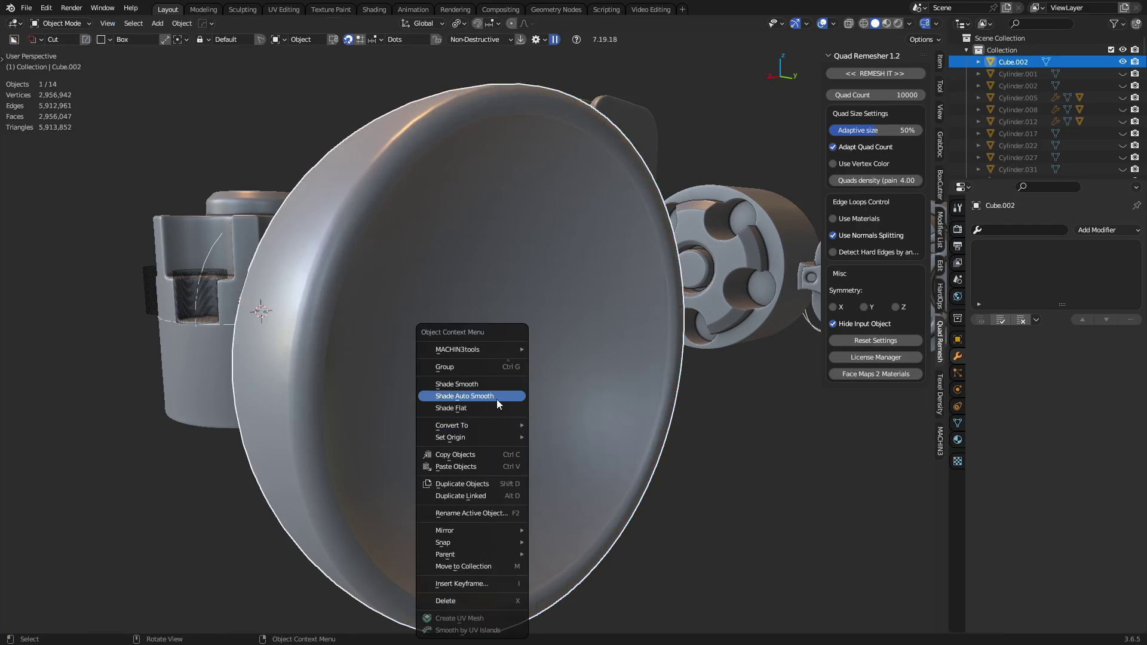
{"action": "left_click", "coordinate": [496, 397]}
Show the wireframe display and snap the 3D cursor to the center of the hollow shell
{"action": "key", "text": "shift+w"}
{"action": "scroll", "coordinate": [493, 385], "scroll_direction": "down", "scroll_amount": 2}
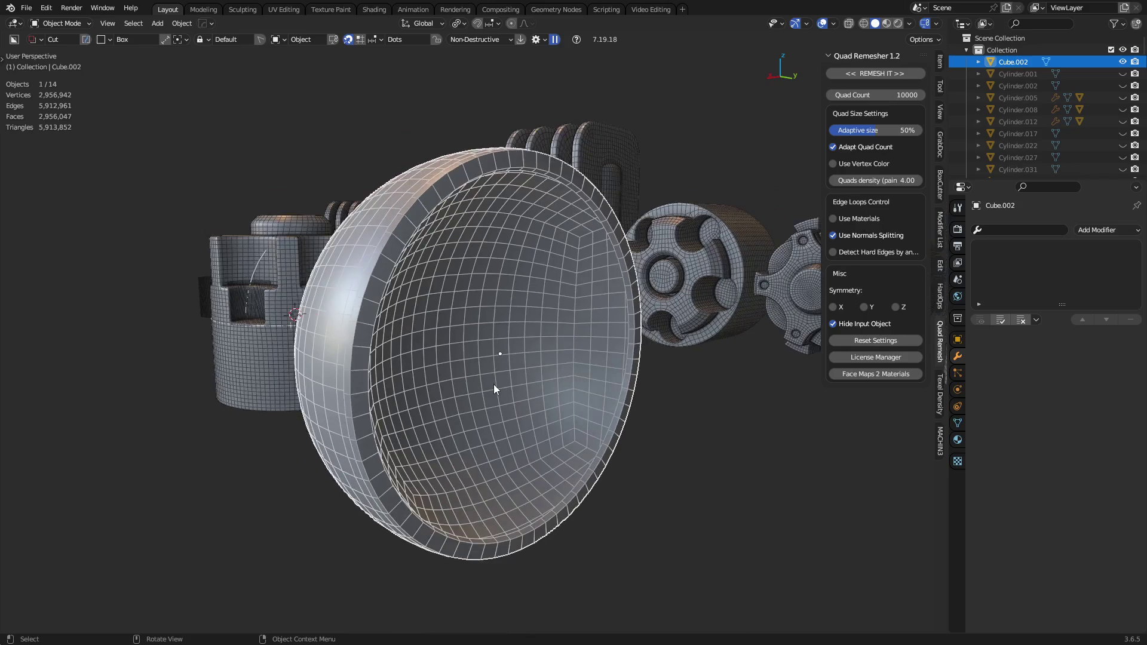
{"action": "middle_click_drag", "start_coordinate": [494, 384], "coordinate": [414, 391]}
{"action": "key", "text": "ctrl+Tab"}
{"action": "key", "text": "Escape"}
{"action": "key", "text": "shift+s"}
{"action": "left_click", "coordinate": [353, 396]}
{"action": "middle_click", "coordinate": [575, 361], "text": "alt"}
{"action": "middle_click_drag", "start_coordinate": [564, 425], "coordinate": [519, 387], "text": "alt"}
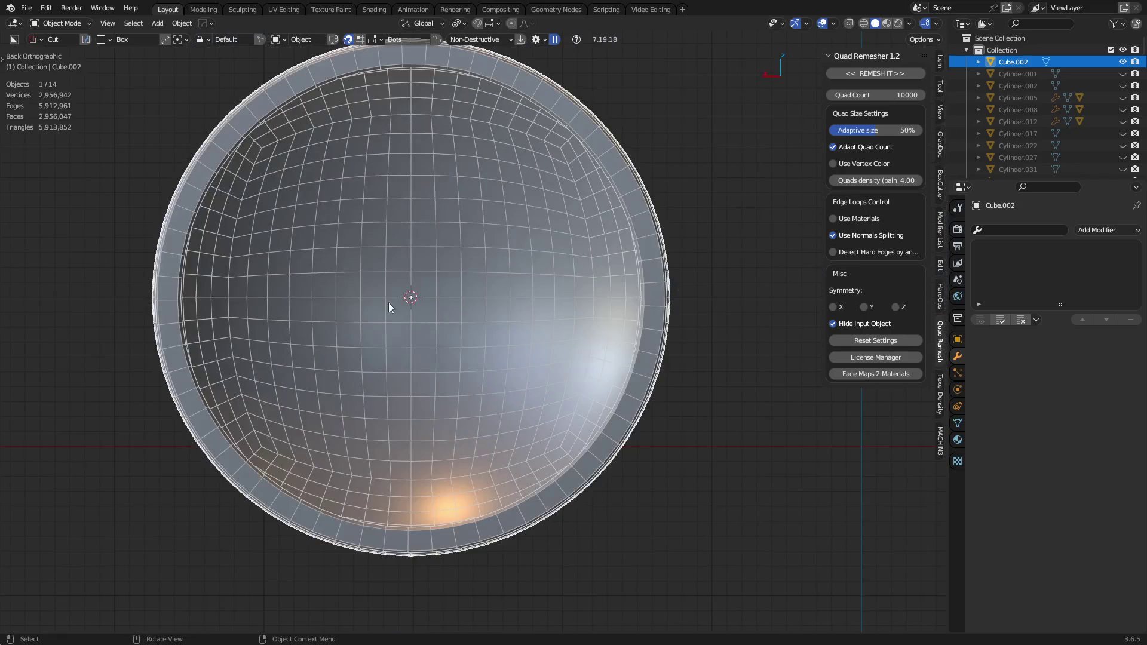
{"action": "middle_click_drag", "start_coordinate": [344, 311], "coordinate": [520, 379]}
Add a cube at the shell's center and scale its mesh down along Z
{"action": "key", "text": "shift+a"}
{"action": "mouse_move", "coordinate": [516, 374]}
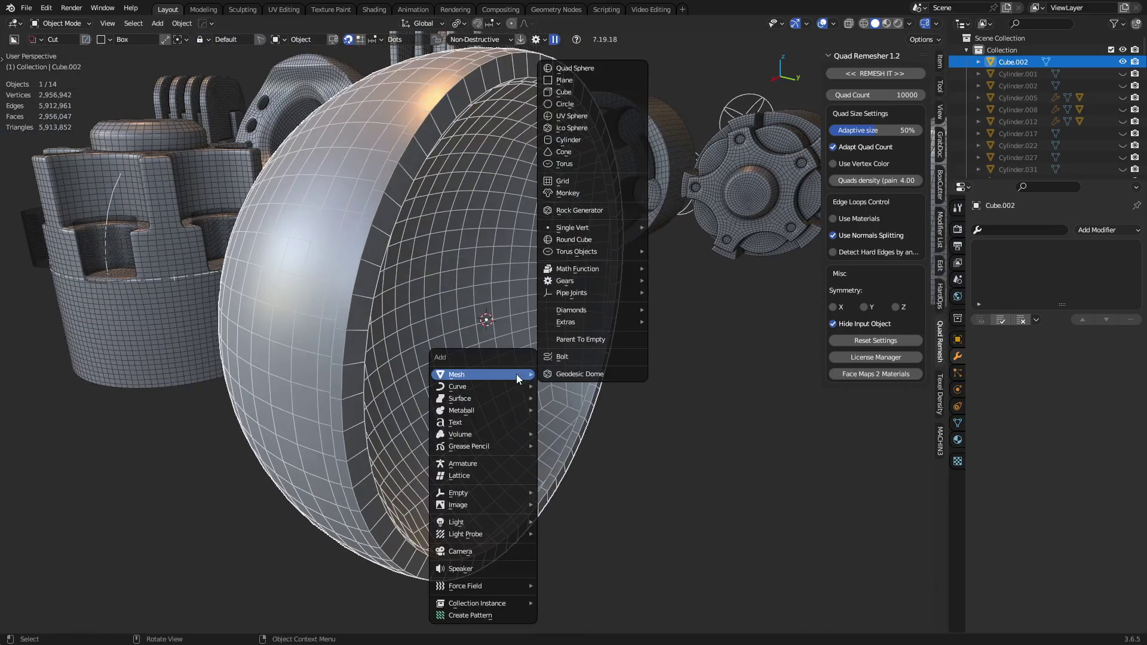
{"action": "left_click", "coordinate": [564, 92]}
{"action": "key", "text": "Tab"}
{"action": "key", "text": "s"}
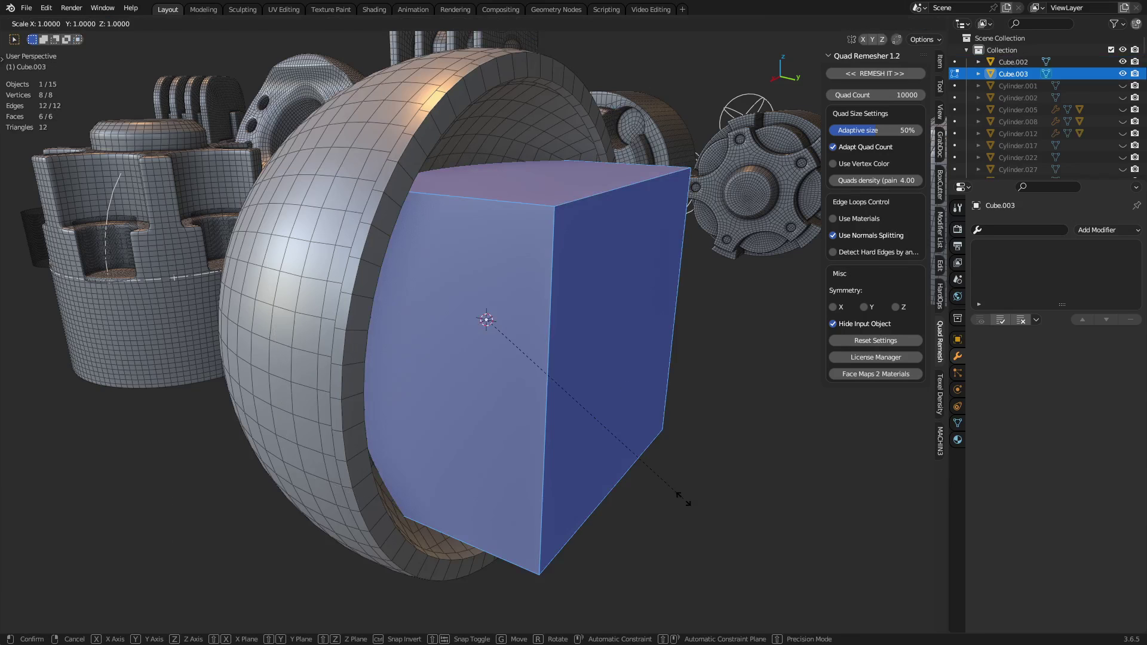
{"action": "key", "text": "z"}
{"action": "left_click", "coordinate": [560, 414]}
{"action": "key", "text": "s"}
{"action": "key", "text": "y"}
{"action": "key", "text": "x"}
{"action": "key", "text": "y"}
{"action": "right_click", "coordinate": [517, 378]}
Stretch the block's mesh along X past both sides of the shell and shift the block outward along Y
{"action": "key", "text": "s"}
{"action": "key", "text": "x"}
{"action": "left_click", "coordinate": [567, 441]}
{"action": "key", "text": "Tab"}
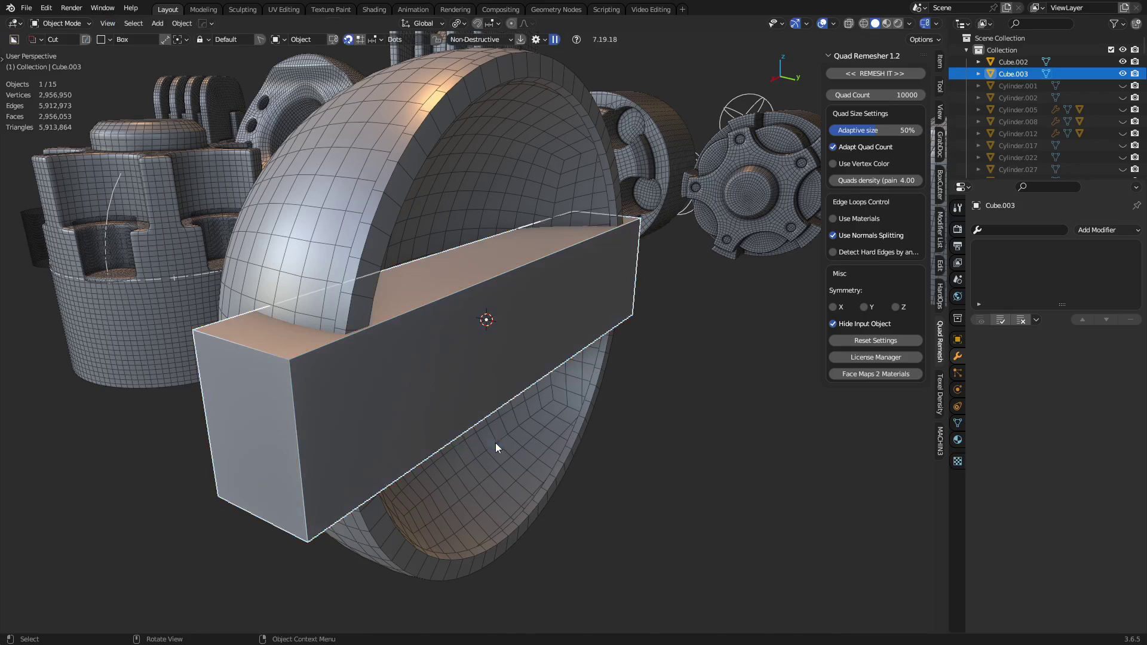
{"action": "key", "text": "g"}
{"action": "key", "text": "y"}
{"action": "left_click", "coordinate": [536, 456]}
Scale the block's outer face along Z to roughly twice its height, forming a wedge-shaped cutter
{"action": "key", "text": "ctrl+Tab"}
{"action": "left_click", "coordinate": [548, 459]}
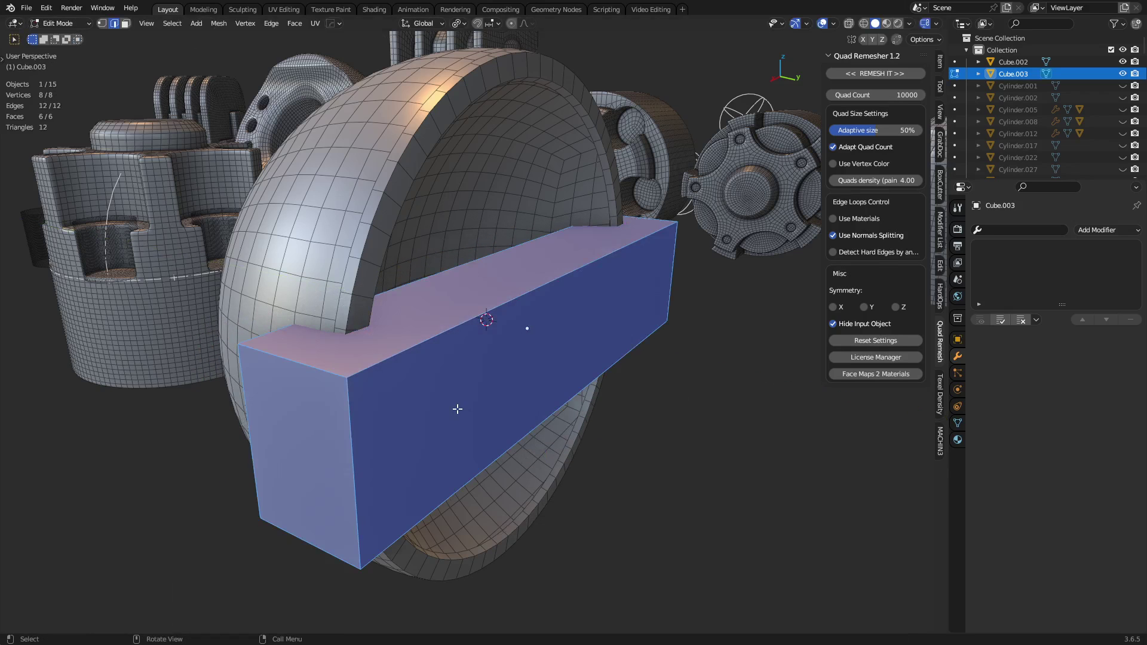
{"action": "key", "text": "alt+a"}
{"action": "left_click", "coordinate": [528, 354]}
{"action": "key", "text": "s"}
{"action": "key", "text": "z"}
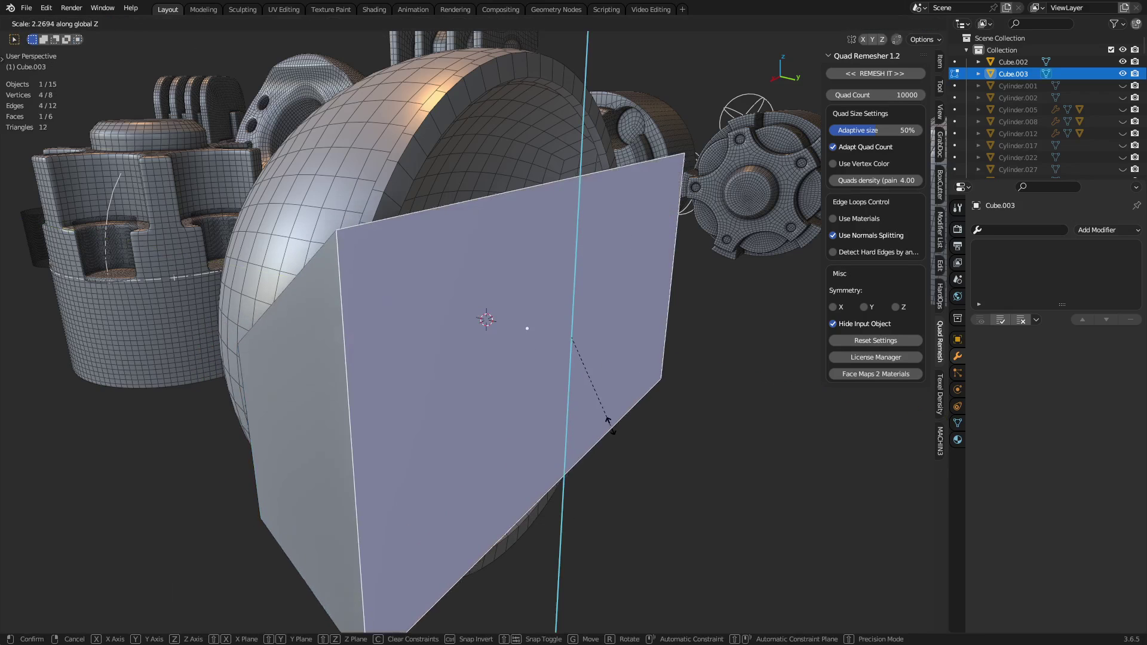
{"action": "left_click", "coordinate": [600, 409]}
{"action": "key", "text": "ctrl+Tab"}
{"action": "left_click", "coordinate": [528, 411]}
Remesh the hollow shell on its own with Quad Remesher at a quad count of 10000
{"action": "middle_click_drag", "start_coordinate": [528, 411], "coordinate": [535, 438]}
{"action": "left_click", "coordinate": [416, 330], "text": "shift"}
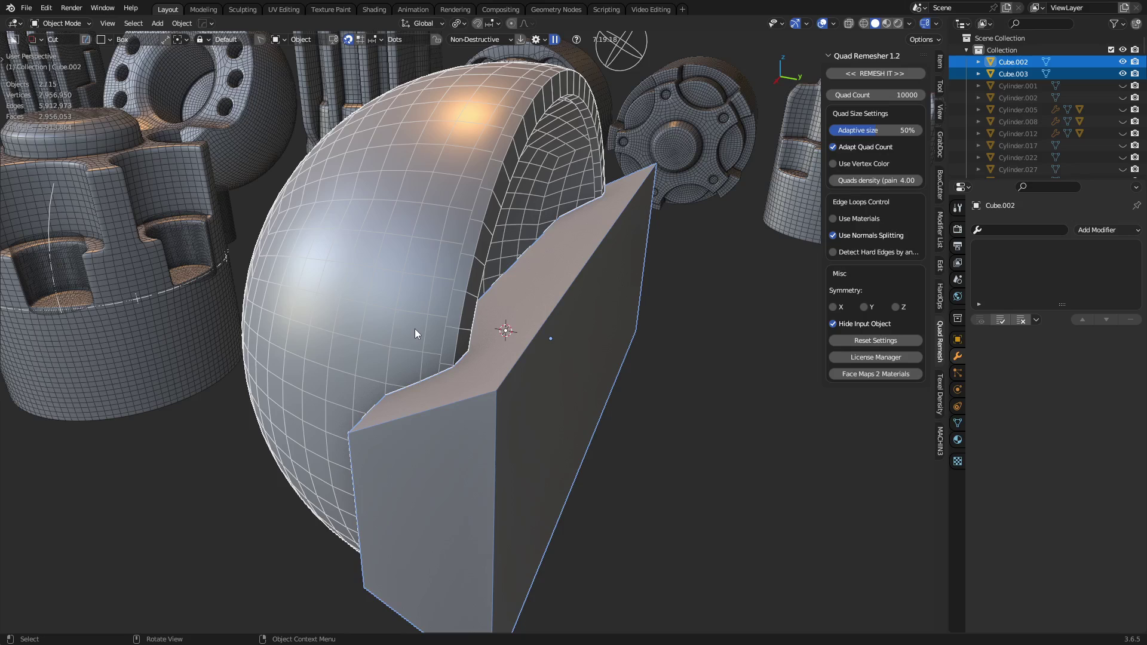
{"action": "left_click", "coordinate": [415, 332]}
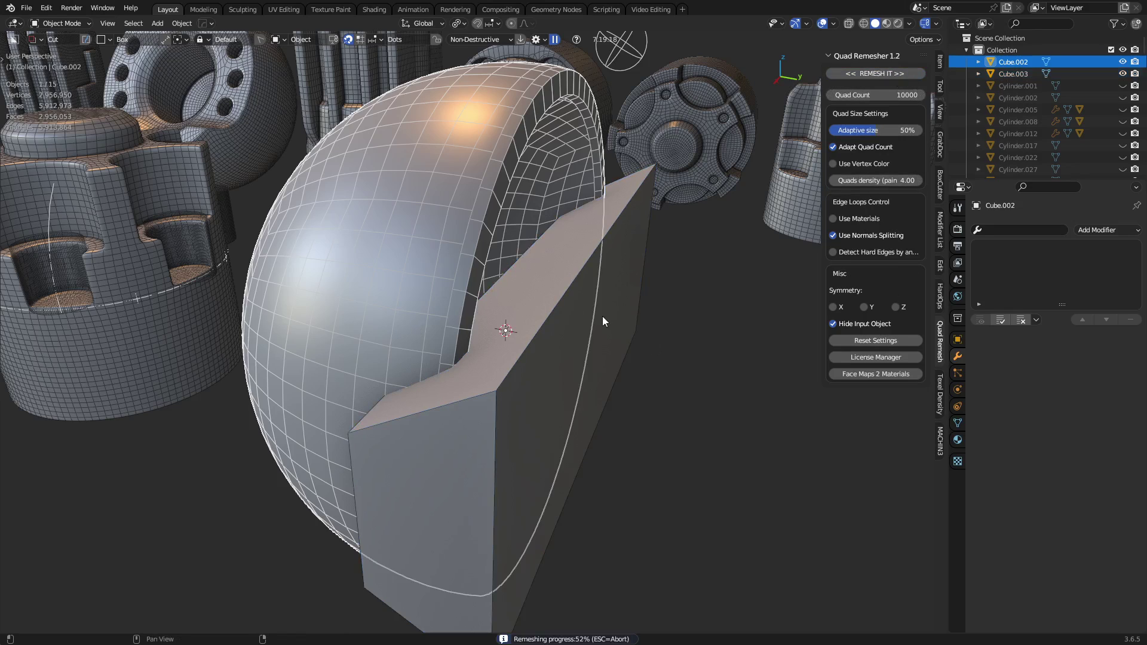
Cut the wedge-shaped block from the remeshed shell with a Fast Boolean Difference
{"action": "left_click", "coordinate": [572, 360]}
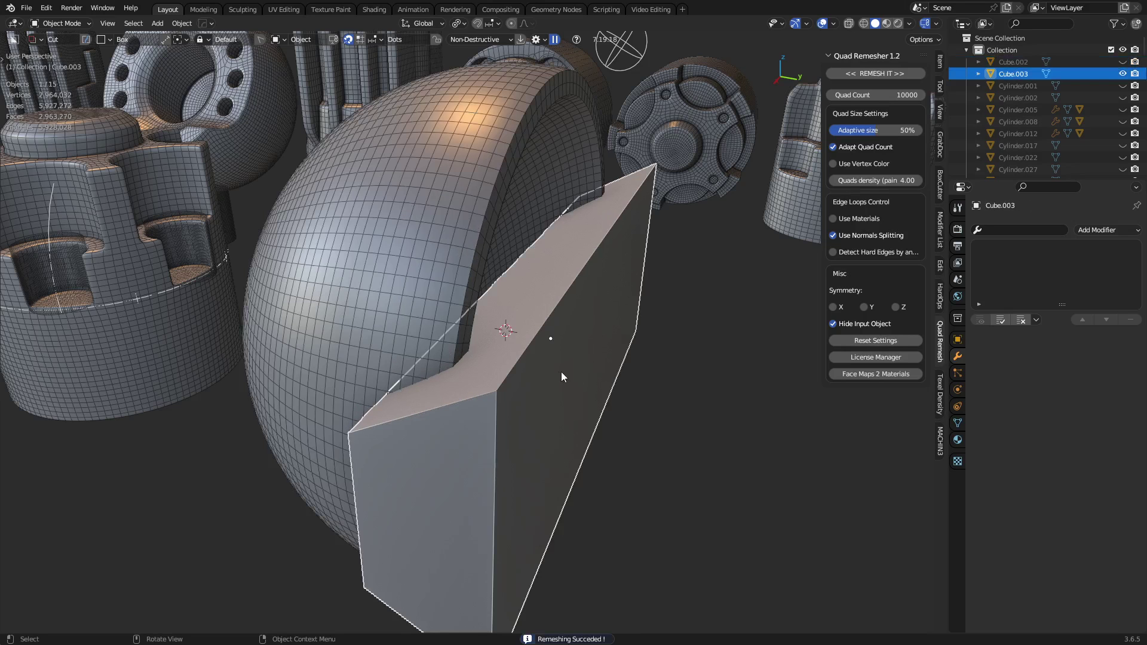
{"action": "left_click", "coordinate": [440, 269], "text": "shift"}
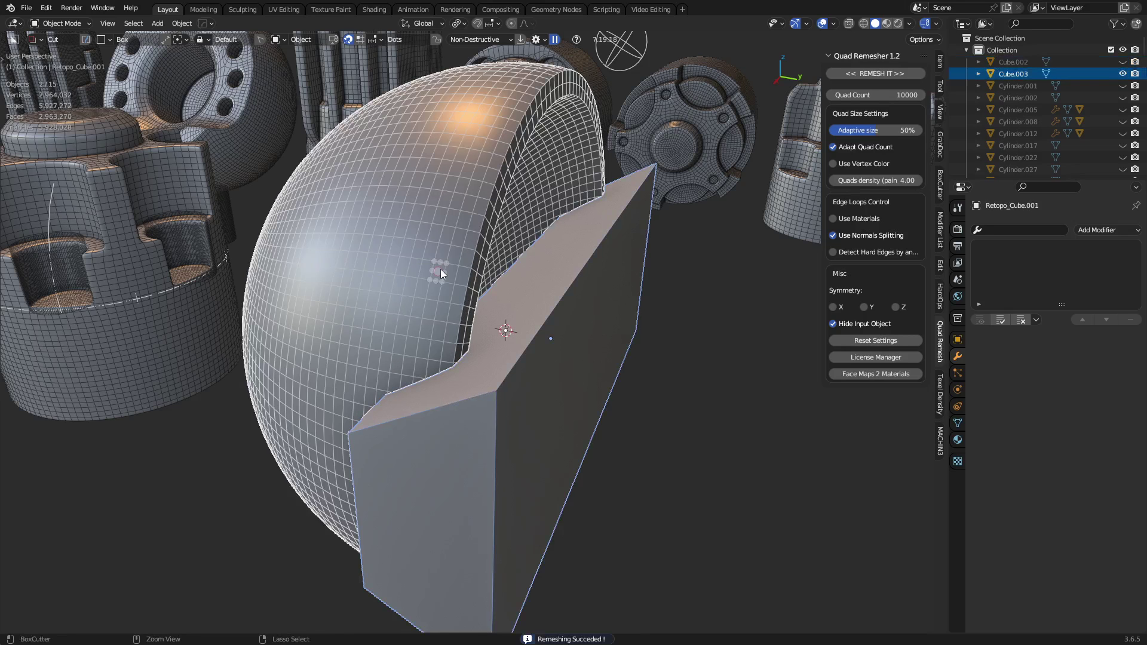
{"action": "key", "text": "ctrl+KP_Subtract"}
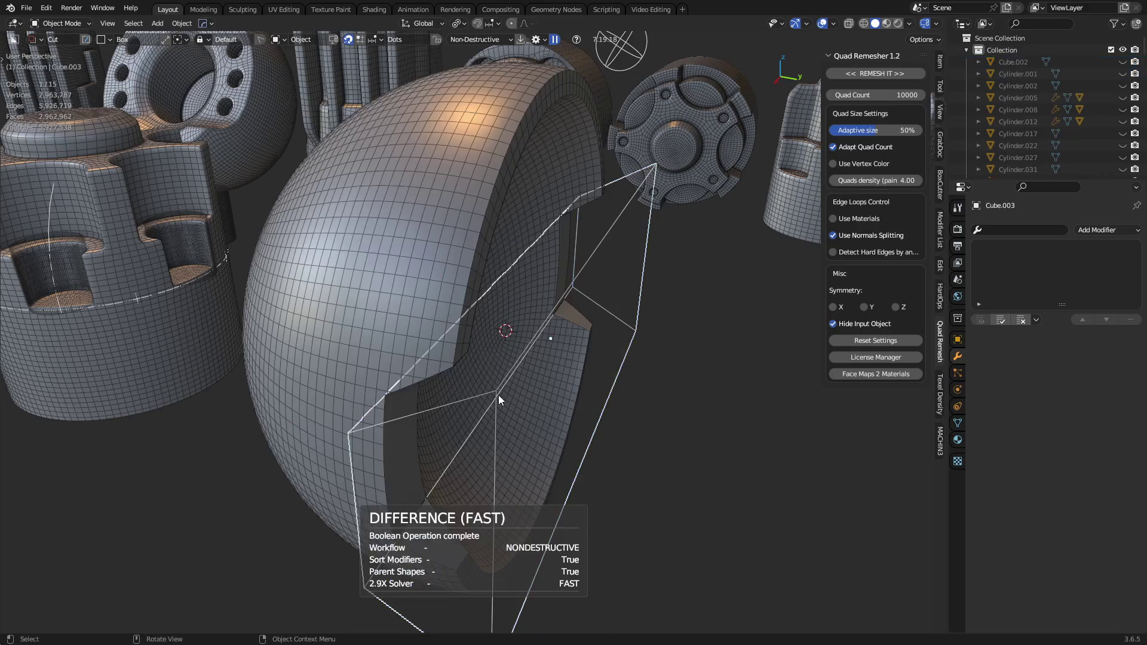
Bevel the wedge cutter's two inner X-direction edges with 6 segments and a width of about 0.135 m
{"action": "key", "text": "ctrl+Tab"}
{"action": "left_click", "coordinate": [524, 394]}
{"action": "scroll", "coordinate": [464, 421], "scroll_direction": "down", "scroll_amount": 6}
{"action": "scroll", "coordinate": [463, 420], "scroll_direction": "up", "scroll_amount": 5}
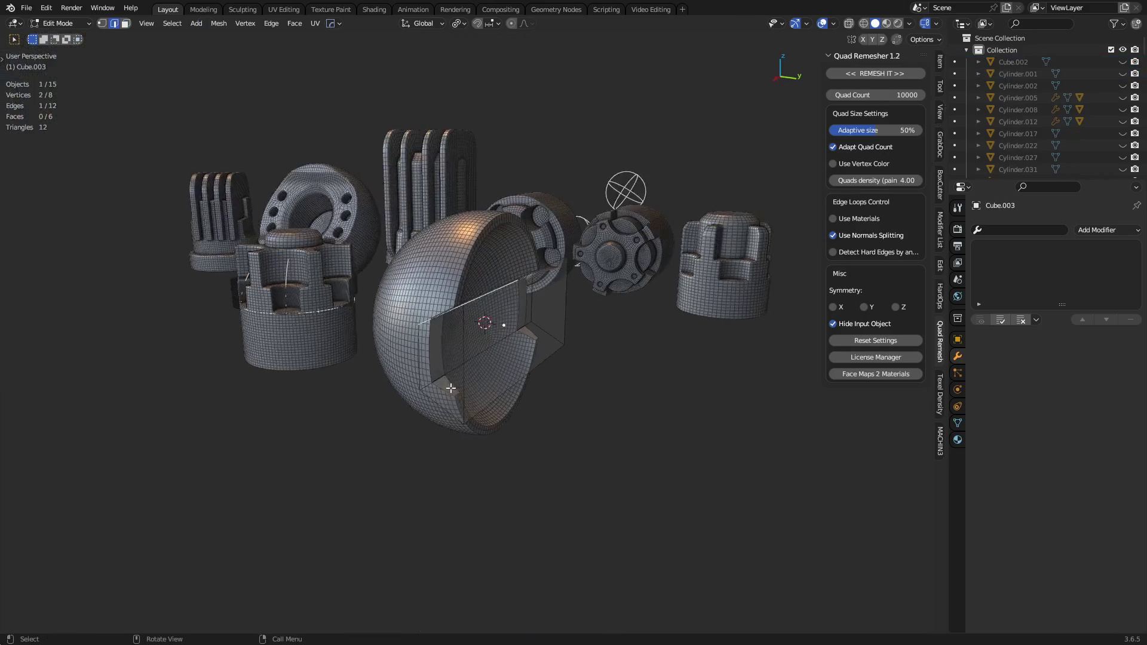
{"action": "key", "text": "ctrl+b"}
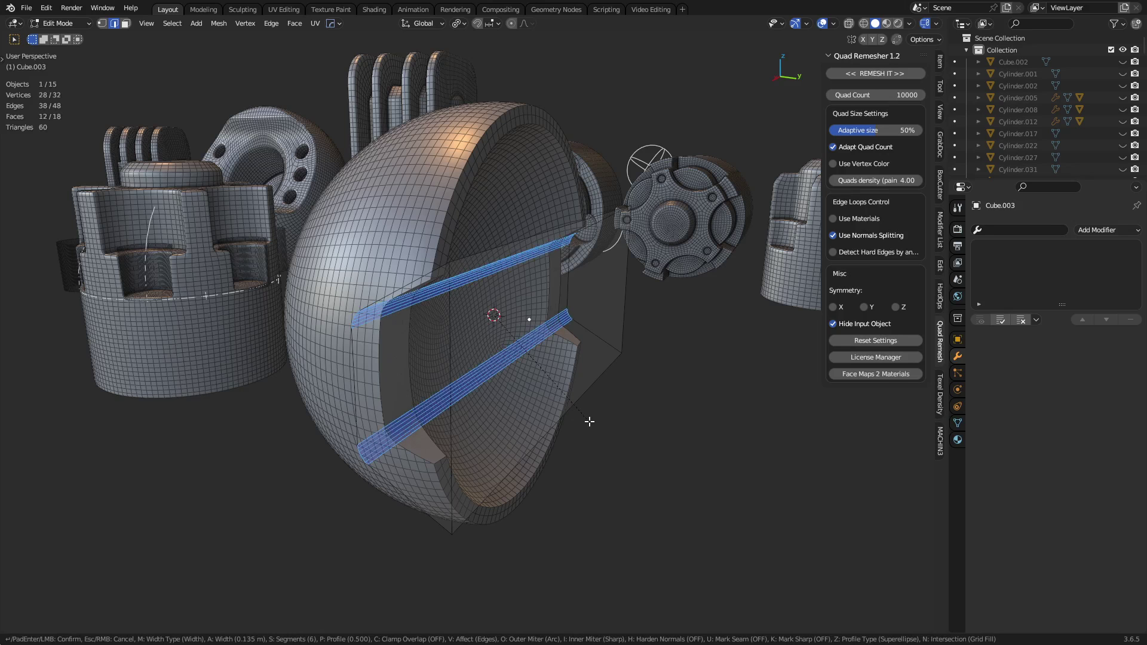
{"action": "left_click", "coordinate": [591, 418]}
{"action": "key", "text": "Tab"}
Select the shell with the rounded notch cut and remesh it with Quad Remesher at a quad count of 10000
{"action": "middle_click_drag", "start_coordinate": [511, 413], "coordinate": [497, 343]}
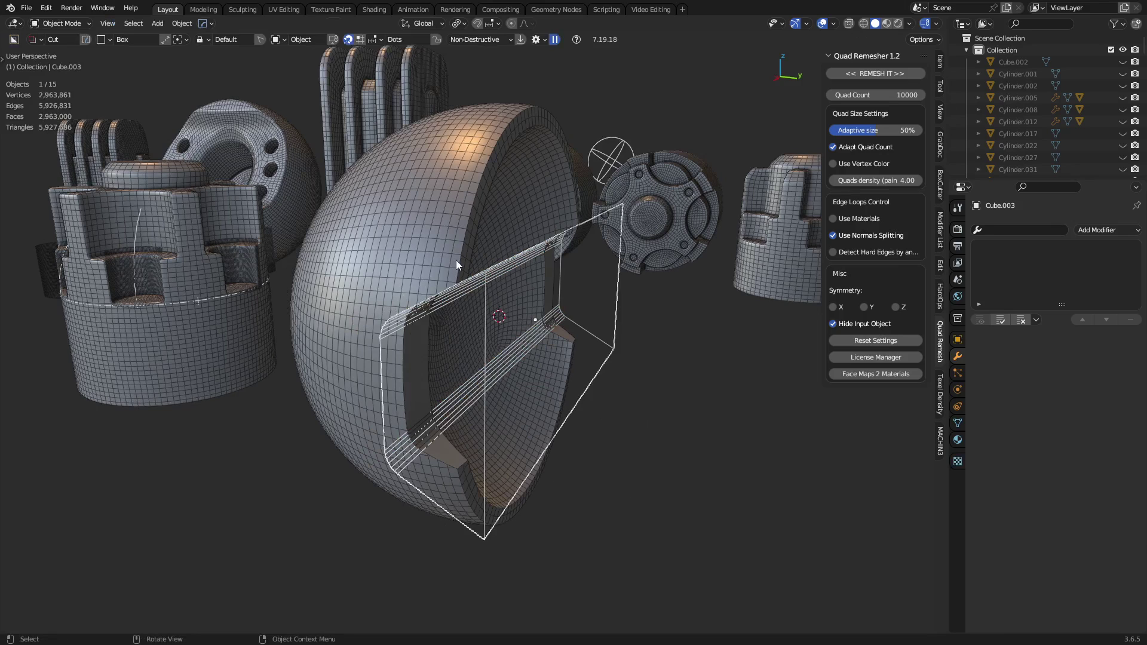
{"action": "left_click", "coordinate": [435, 252]}
{"action": "right_click", "coordinate": [618, 251]}
{"action": "left_click", "coordinate": [619, 251]}
{"action": "left_click", "coordinate": [480, 289]}
{"action": "right_click", "coordinate": [476, 289]}
{"action": "left_click", "coordinate": [476, 290]}
{"action": "left_click", "coordinate": [439, 240]}
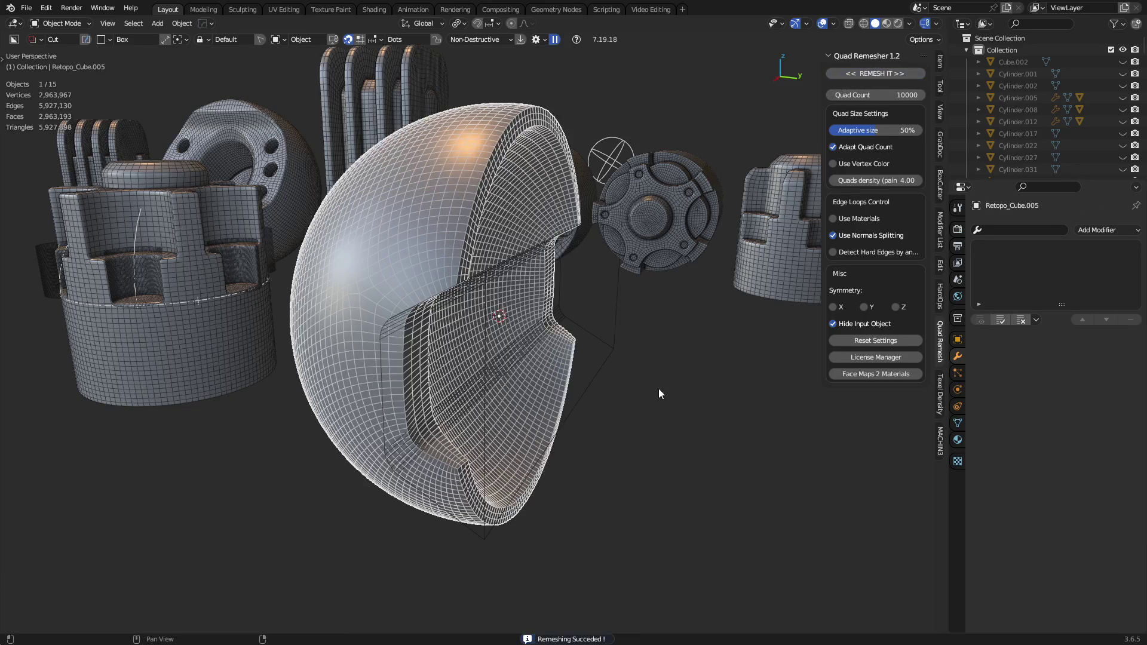
Add a level 2 Subdivision modifier to the 10000-quad shell and shade it smooth
{"action": "middle_click_drag", "start_coordinate": [658, 388], "coordinate": [419, 346]}
{"action": "key", "text": "ctrl+2"}
{"action": "scroll", "coordinate": [448, 344], "scroll_direction": "up", "scroll_amount": 2}
{"action": "right_click", "coordinate": [435, 332]}
{"action": "left_click", "coordinate": [434, 333]}
{"action": "scroll", "coordinate": [474, 364], "scroll_direction": "up", "scroll_amount": 2}
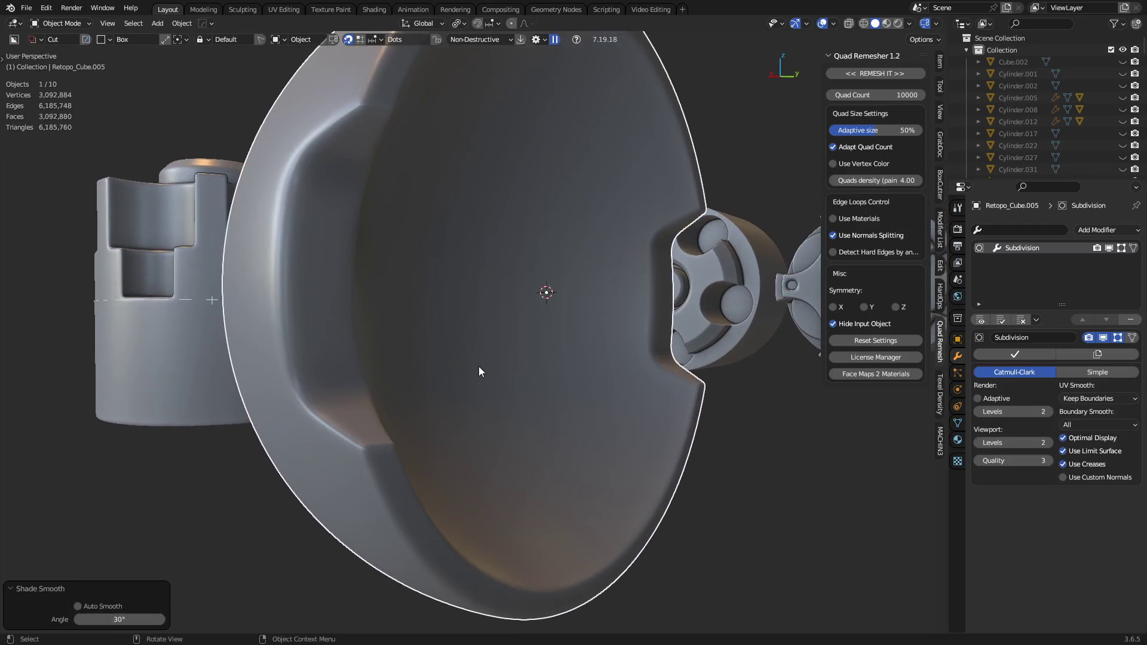
Examine the remeshed shell's edge flow around the notch in Edit Mode, then return to Object Mode
{"action": "key", "text": "ctrl+Tab"}
{"action": "left_click", "coordinate": [510, 371]}
{"action": "middle_click_drag", "start_coordinate": [477, 371], "coordinate": [500, 377], "text": "shift"}
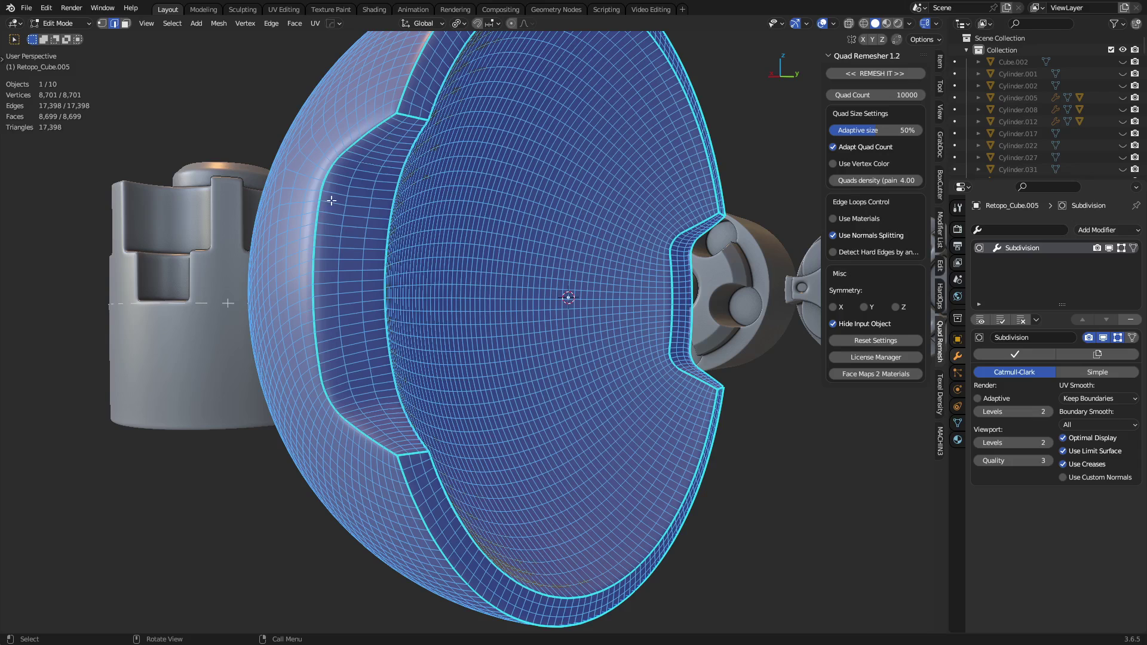
{"action": "key", "text": "ctrl+Tab"}
{"action": "left_click", "coordinate": [374, 318]}
{"action": "scroll", "coordinate": [500, 301], "scroll_direction": "down", "scroll_amount": 5}
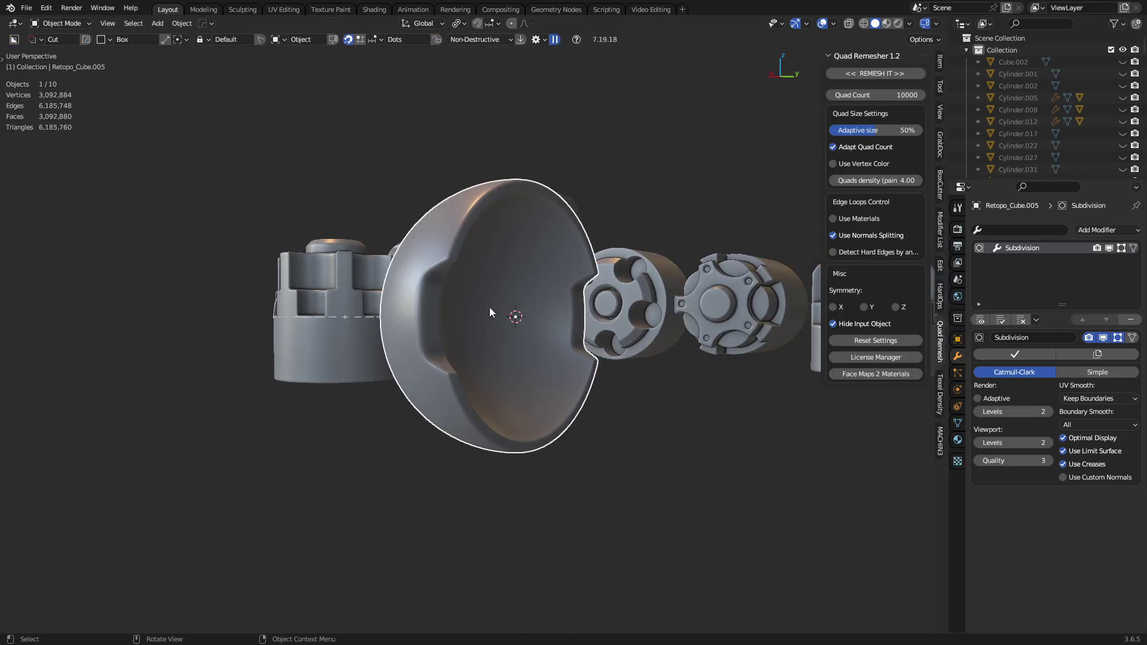
Examine the notches and inner surface of the subdivided shell with the wireframe overlay on and off
{"action": "key", "text": "alt+a"}
{"action": "middle_click_drag", "start_coordinate": [506, 300], "coordinate": [404, 335]}
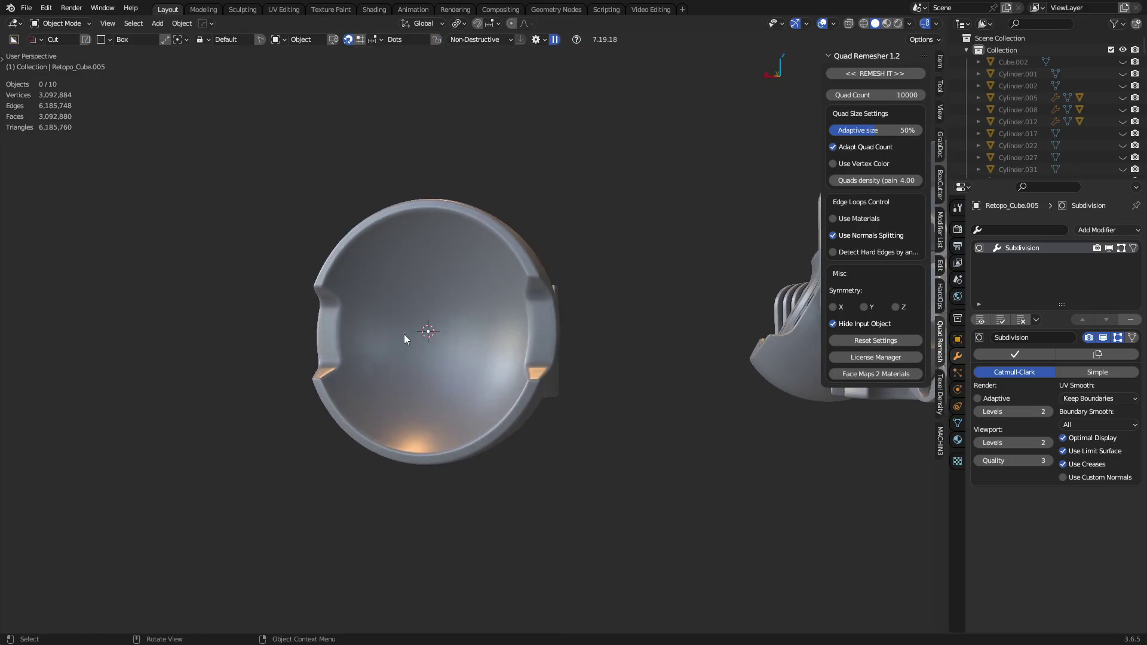
{"action": "right_click", "coordinate": [522, 348]}
{"action": "left_click", "coordinate": [508, 346]}
{"action": "middle_click_drag", "start_coordinate": [462, 357], "coordinate": [547, 291]}
{"action": "scroll", "coordinate": [467, 357], "scroll_direction": "up", "scroll_amount": 4}
{"action": "key", "text": "shift+w"}
{"action": "key", "text": "shift+alt+w"}
{"action": "middle_click_drag", "start_coordinate": [501, 245], "coordinate": [681, 363]}
{"action": "key", "text": "ctrl+1"}
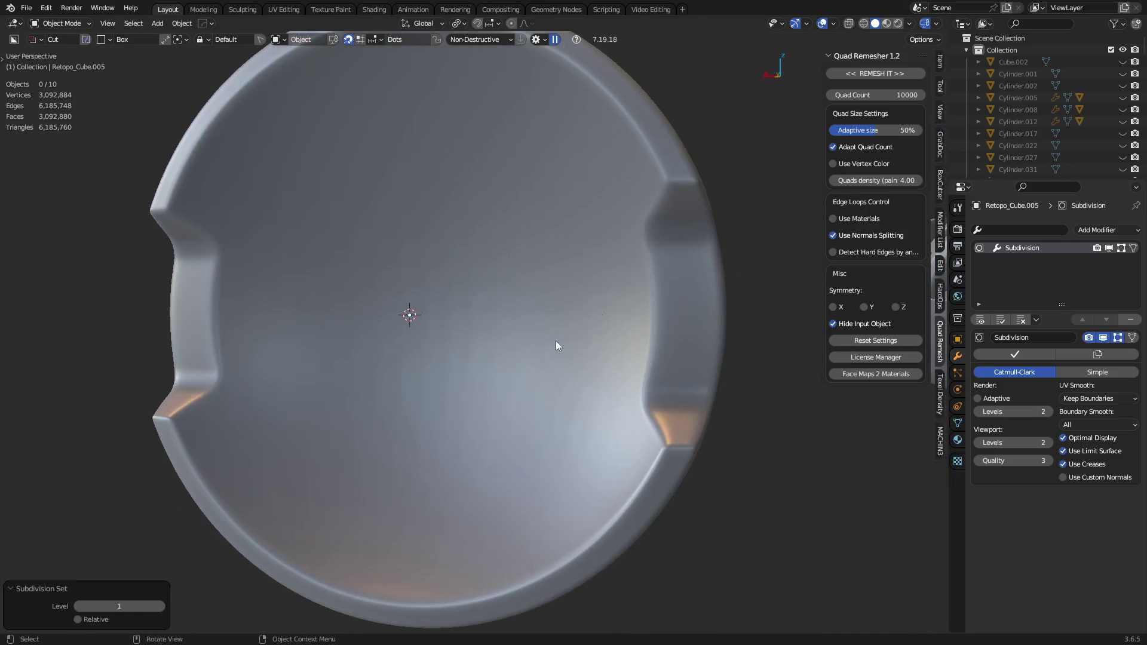
{"action": "key", "text": "shift+alt+w"}
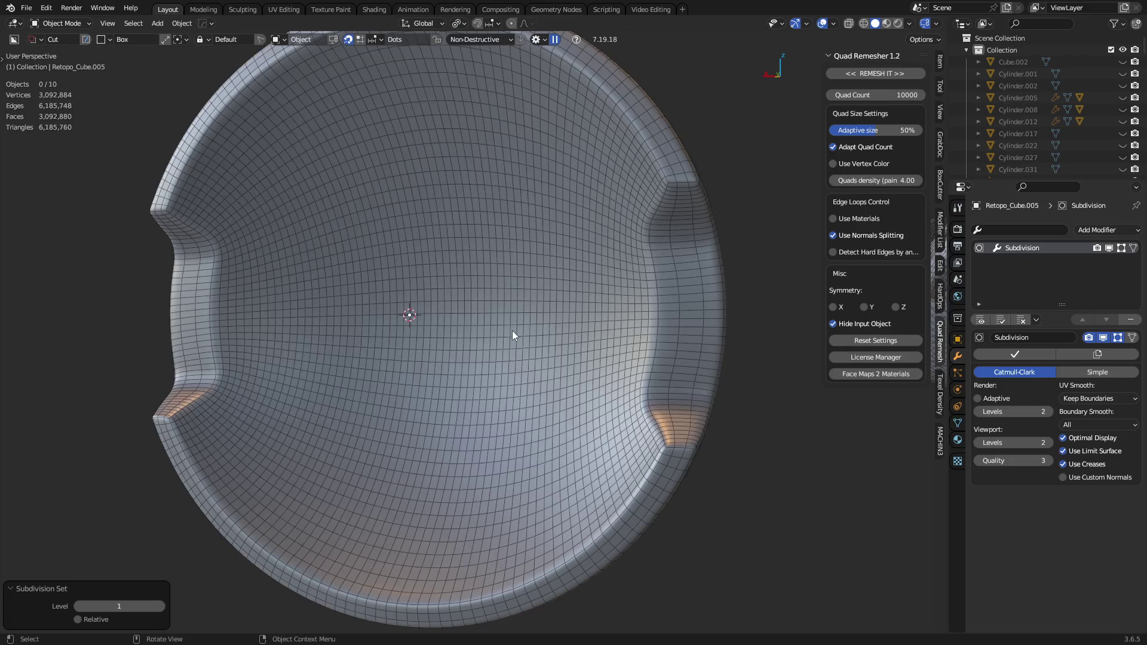
Remove the shell's Subdivision modifier, apply Shade Auto Smooth at 30°, and check the notch with and without wireframe
{"action": "left_click", "coordinate": [1130, 320]}
{"action": "left_click", "coordinate": [587, 374]}
{"action": "right_click", "coordinate": [584, 374]}
{"action": "left_click", "coordinate": [580, 375]}
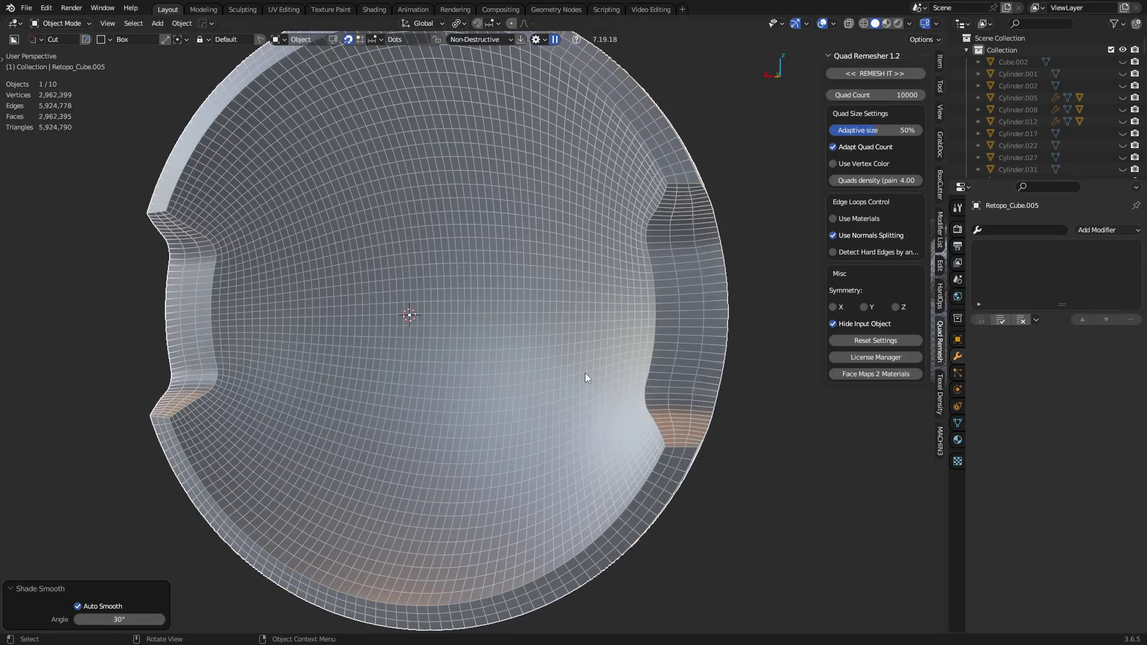
{"action": "key", "text": "shift+alt+w"}
{"action": "middle_click_drag", "start_coordinate": [585, 372], "coordinate": [443, 224]}
{"action": "key", "text": "shift+alt+w"}
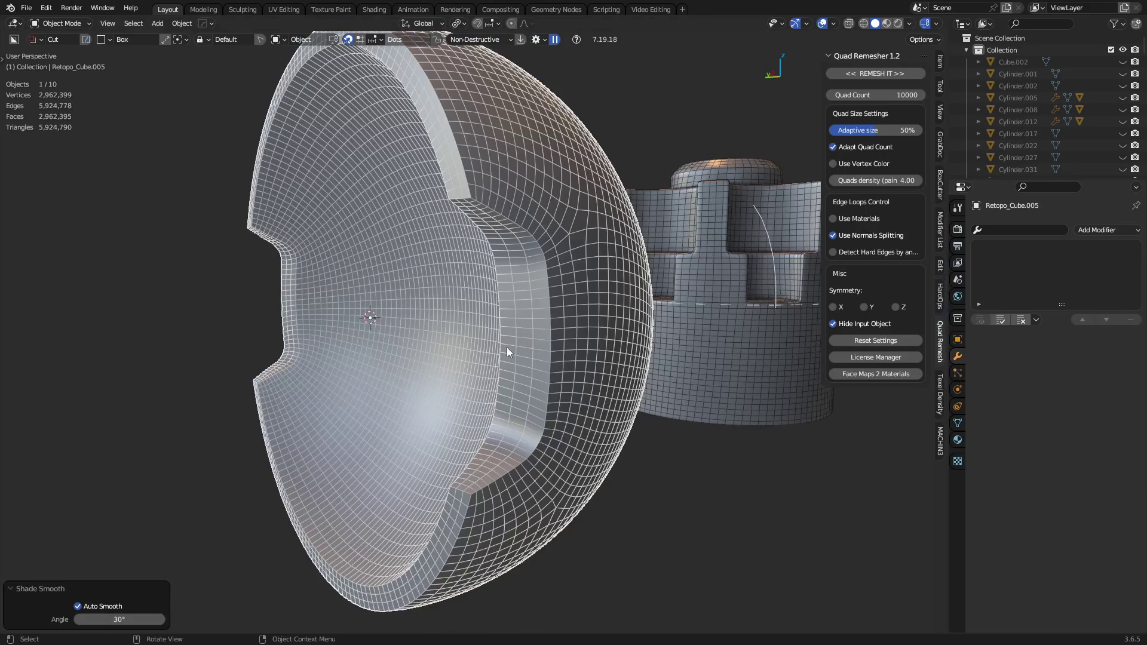
{"action": "key", "text": "shift+alt+w"}
Remesh the shell with Quad Remesher at a quad count of 5000 and check its wireframe
{"action": "left_click", "coordinate": [876, 95]}
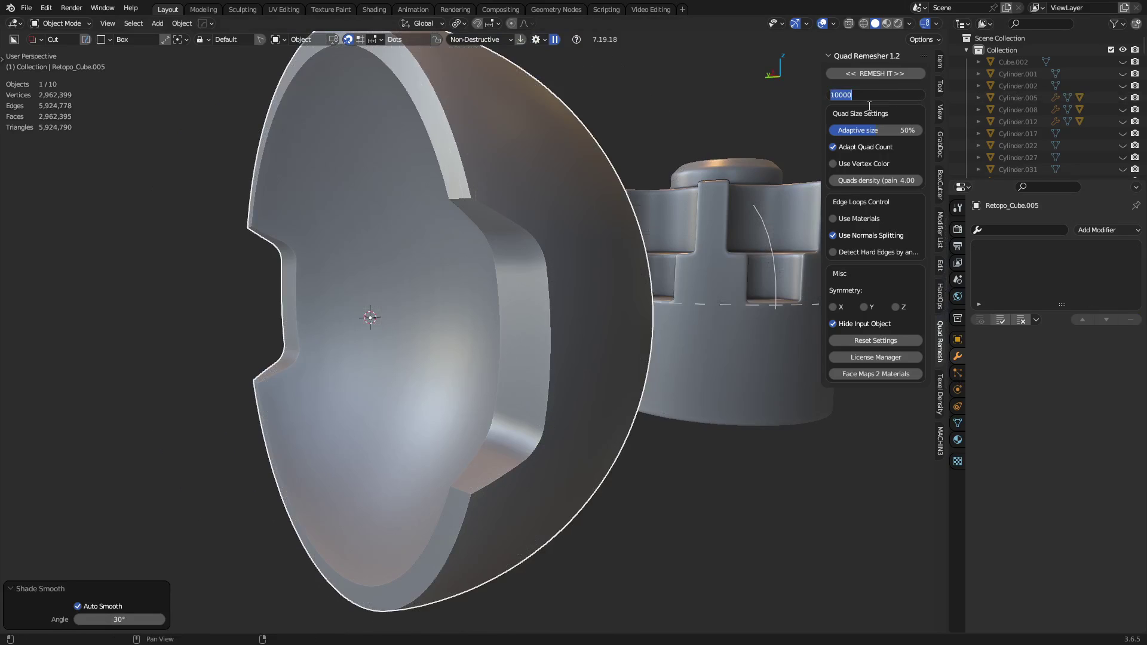
{"action": "type", "text": "5000"}
{"action": "key", "text": "Return"}
{"action": "left_click", "coordinate": [873, 74]}
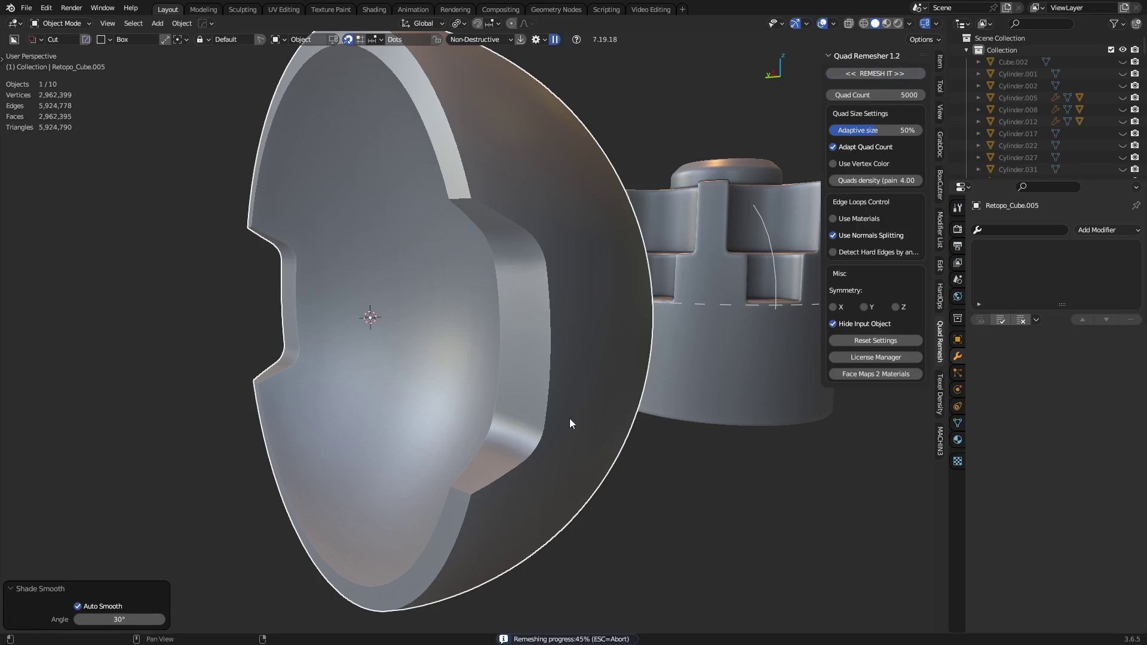
{"action": "middle_click_drag", "start_coordinate": [470, 428], "coordinate": [681, 408]}
{"action": "key", "text": "shift+alt+w"}
{"action": "key", "text": "shift+alt+w"}
Remesh the shell with a quad count of 3000 and show the resulting wireframe
{"action": "left_click", "coordinate": [895, 96]}
{"action": "type", "text": "3000"}
{"action": "key", "text": "Return"}
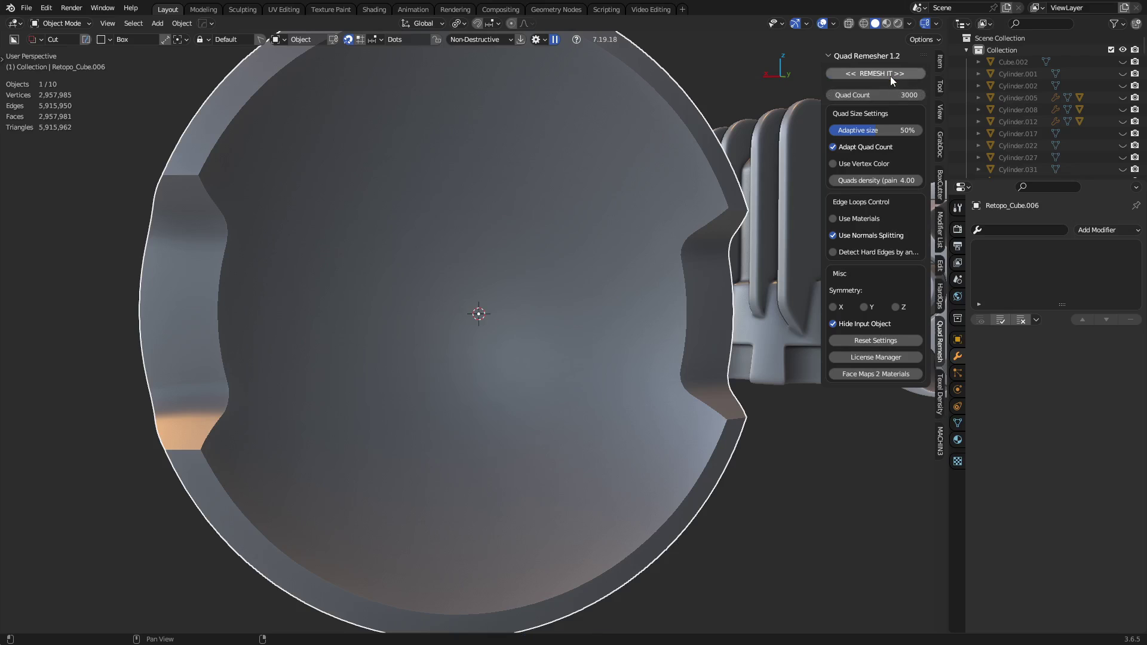
{"action": "left_click", "coordinate": [890, 75]}
{"action": "key", "text": "shift+alt+w"}
{"action": "middle_click_drag", "start_coordinate": [597, 374], "coordinate": [532, 376]}
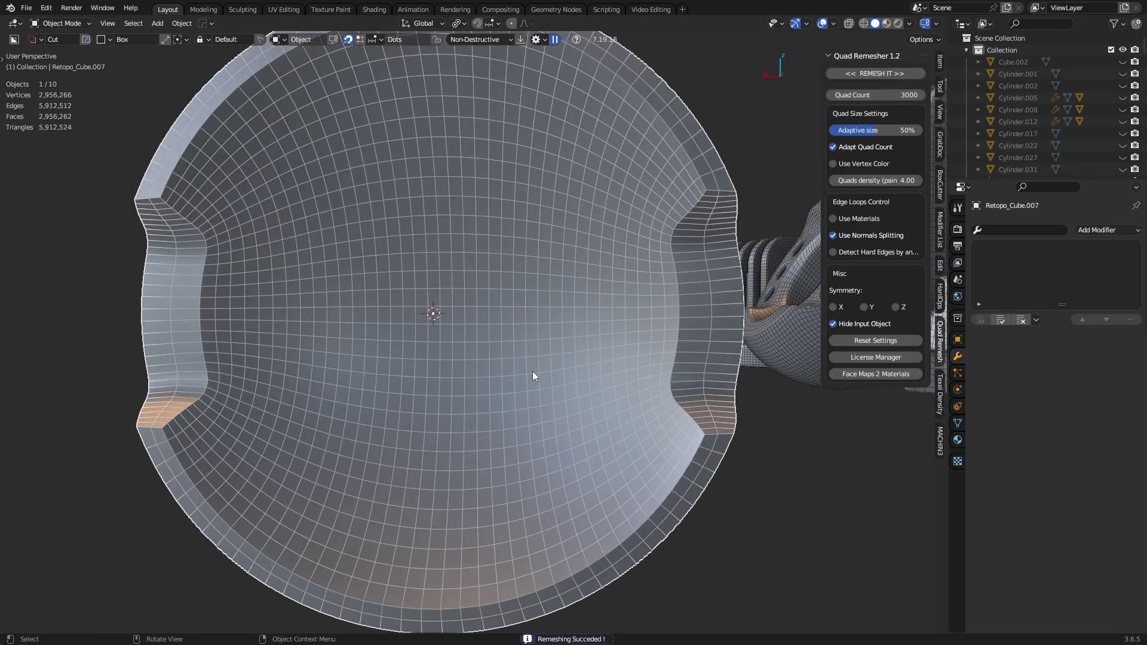
Lower the quad count to 2000 and remesh the shell again
{"action": "left_click", "coordinate": [897, 91]}
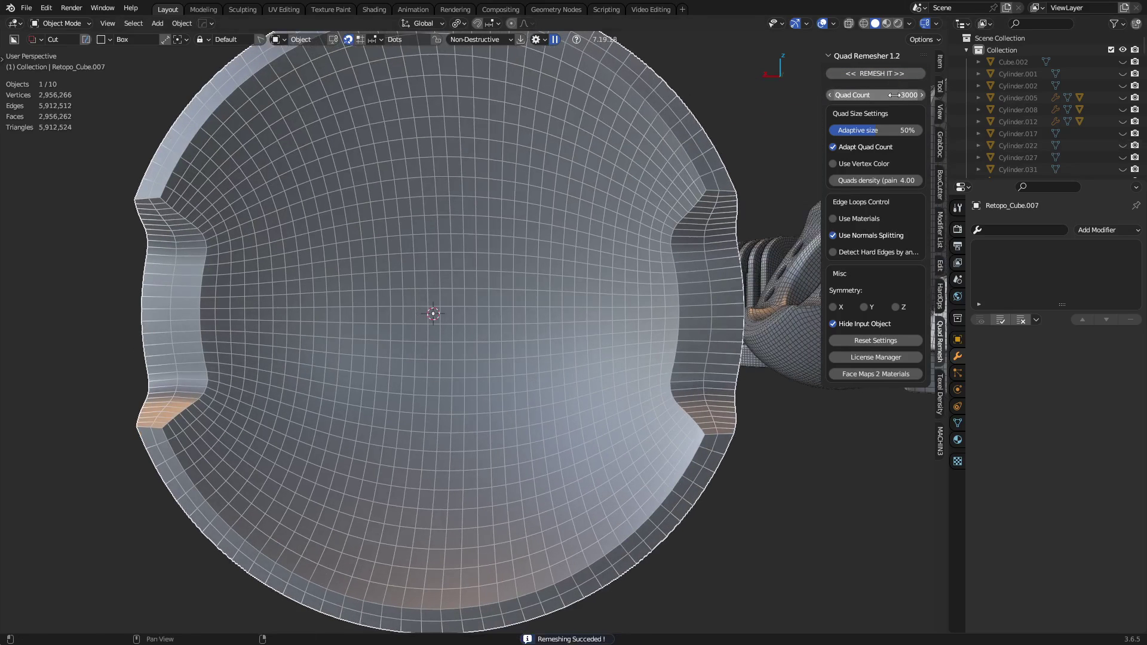
{"action": "type", "text": "2000"}
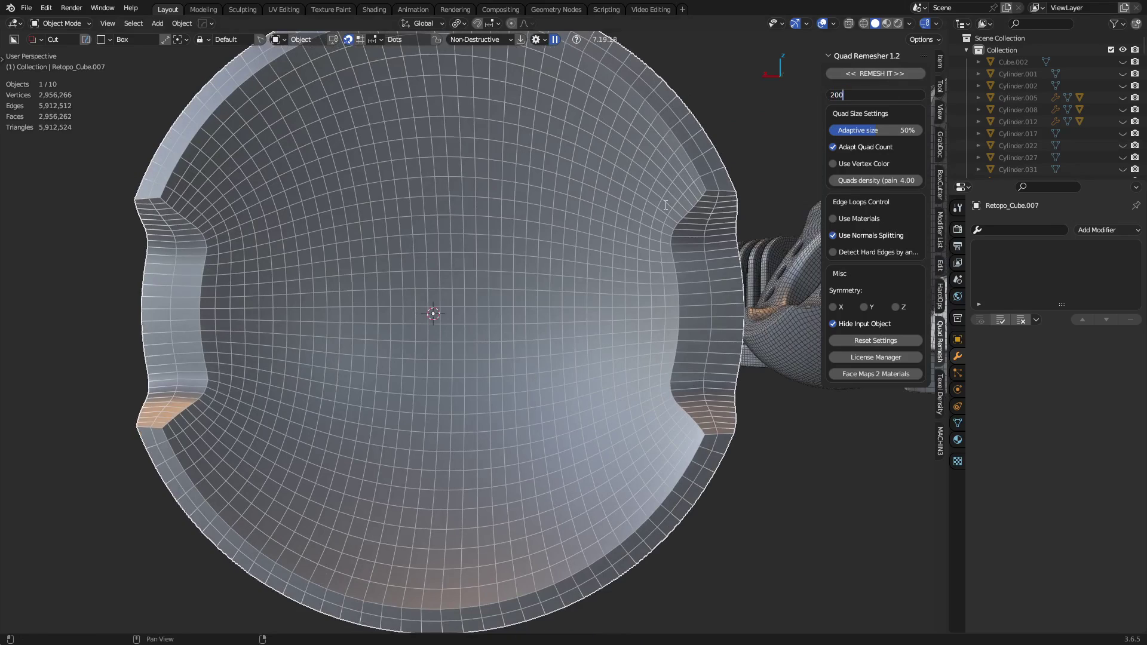
{"action": "key", "text": "Return"}
{"action": "left_click", "coordinate": [874, 73]}
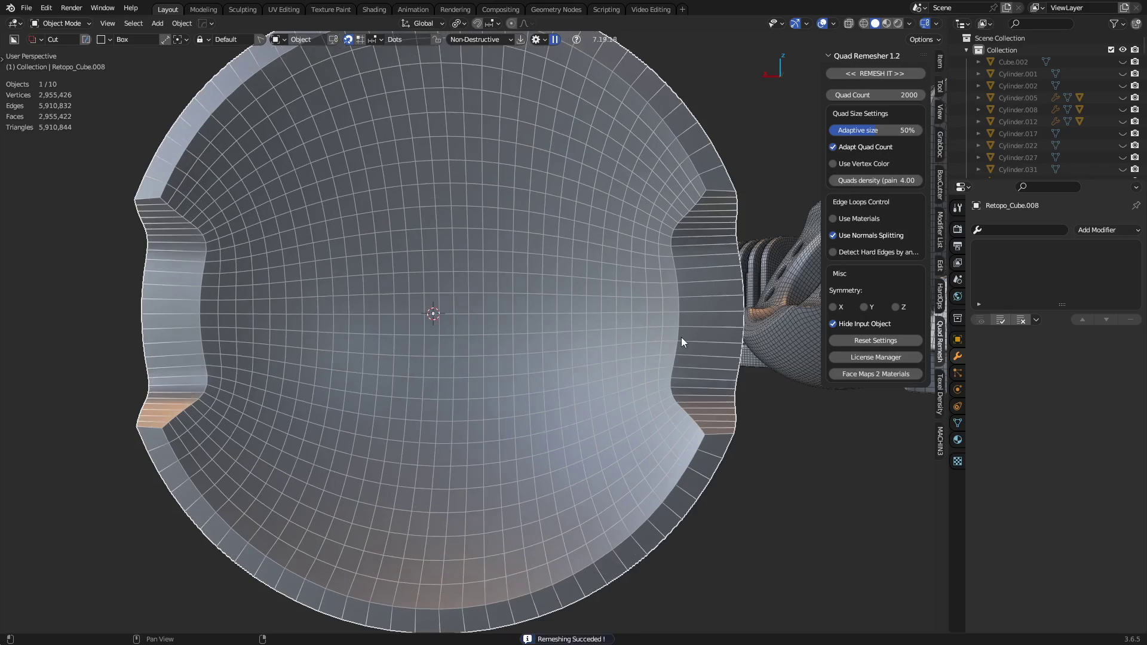
Add a level 2 Subdivision modifier to the 2000-quad shell and shade it smooth
{"action": "middle_click_drag", "start_coordinate": [423, 402], "coordinate": [591, 343]}
{"action": "key", "text": "ctrl+2"}
{"action": "right_click", "coordinate": [587, 337]}
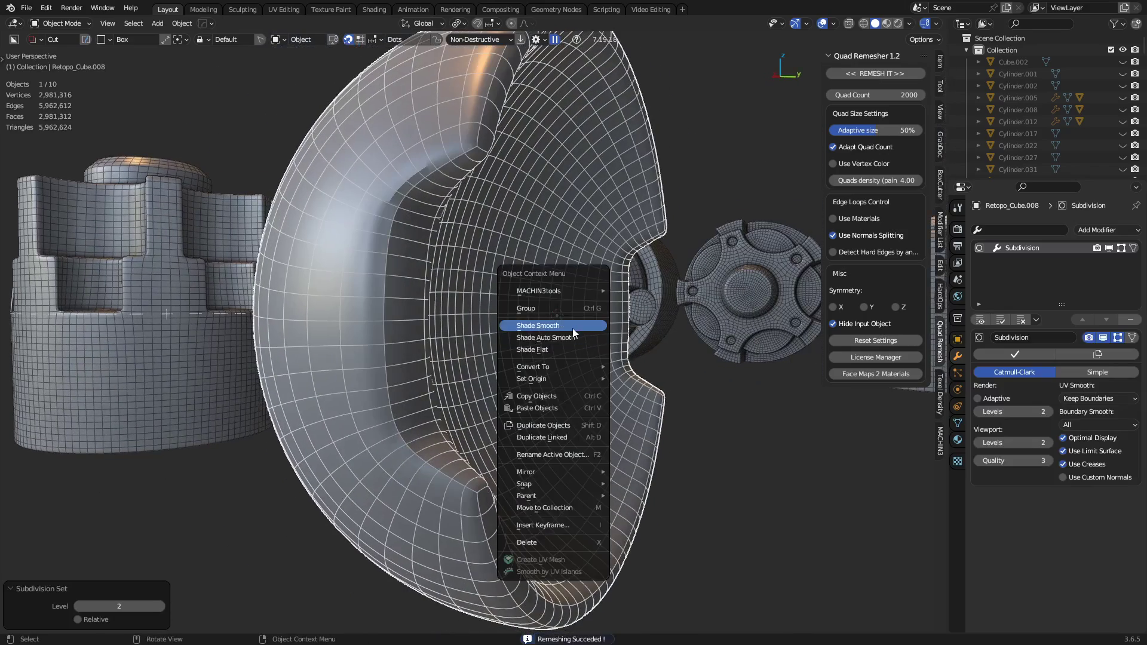
{"action": "left_click", "coordinate": [572, 328]}
Add loop cuts along the rim of the shell's mesh in Edit Mode to tighten its edges
{"action": "key", "text": "ctrl+Tab"}
{"action": "left_click", "coordinate": [575, 417]}
{"action": "middle_click_drag", "start_coordinate": [576, 417], "coordinate": [445, 428]}
{"action": "key", "text": "ctrl+r"}
{"action": "scroll", "coordinate": [277, 473], "scroll_direction": "up", "scroll_amount": 1}
{"action": "left_click", "coordinate": [277, 472]}
{"action": "left_click", "coordinate": [277, 473]}
{"action": "key", "text": "Tab"}
Examine the finished shell's rim, notches and outer surface from several angles, both selected and deselected
{"action": "left_click", "coordinate": [431, 427]}
{"action": "middle_click_drag", "start_coordinate": [432, 427], "coordinate": [479, 403]}
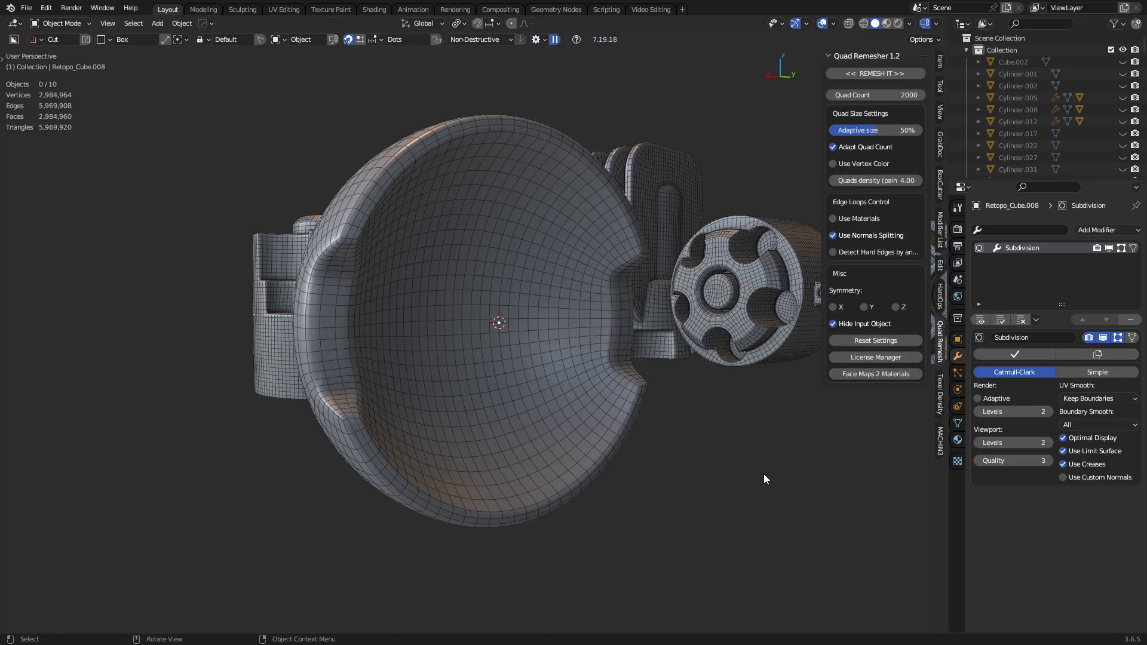
{"action": "middle_click_drag", "start_coordinate": [548, 387], "coordinate": [544, 352]}
{"action": "left_click", "coordinate": [503, 357]}
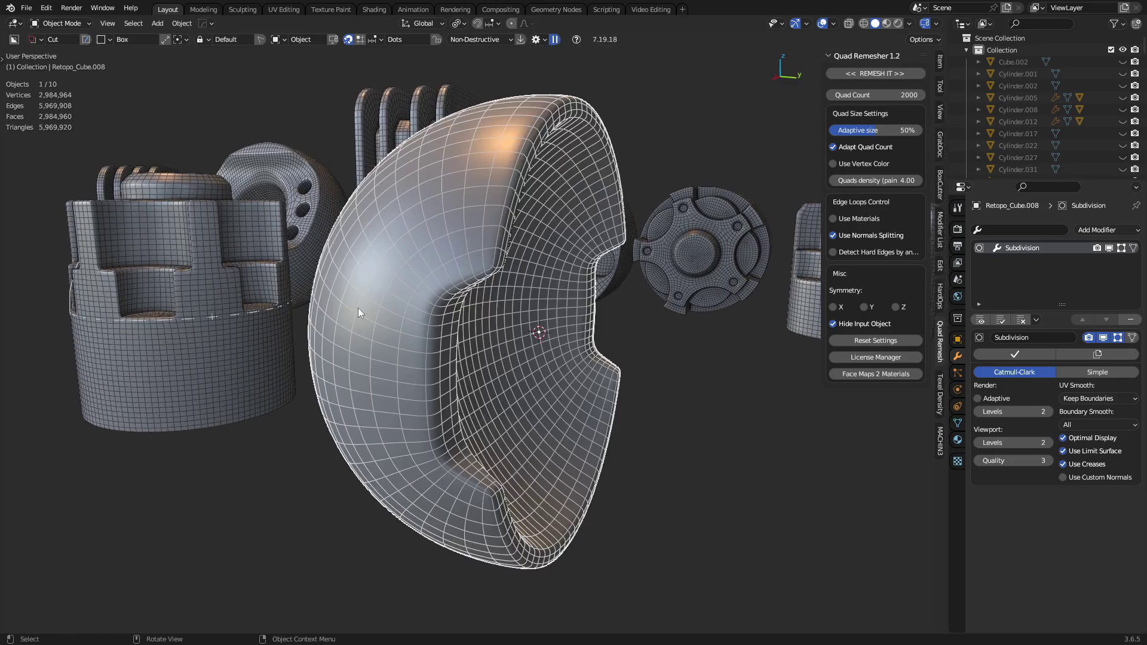
{"action": "middle_click_drag", "start_coordinate": [431, 285], "coordinate": [521, 300]}
{"action": "key", "text": "alt+a"}
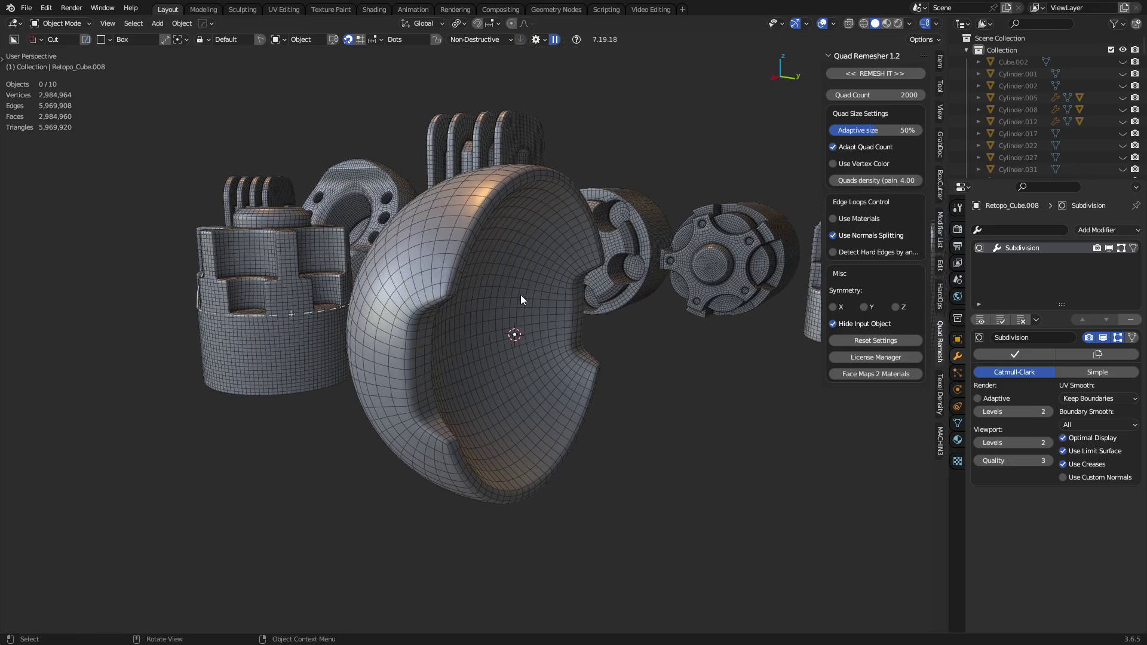